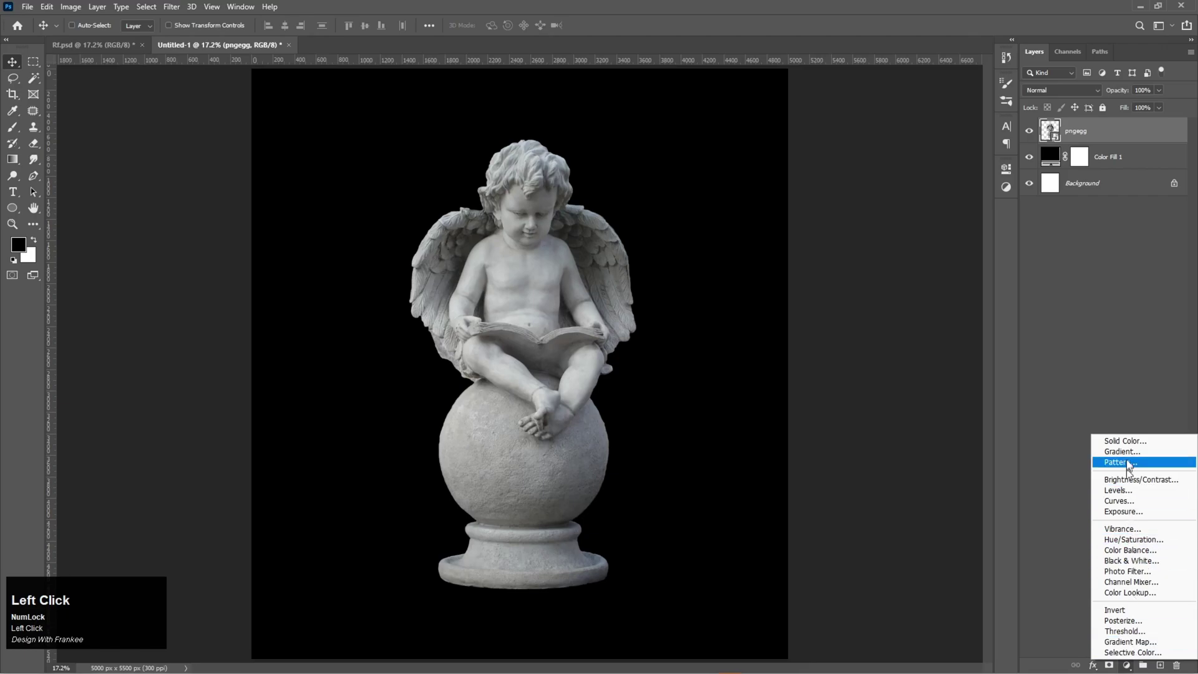
Add a gradient fill layer above the statue layer, based on the black-to-white preset from the Basics group.
left_click(917, 186)
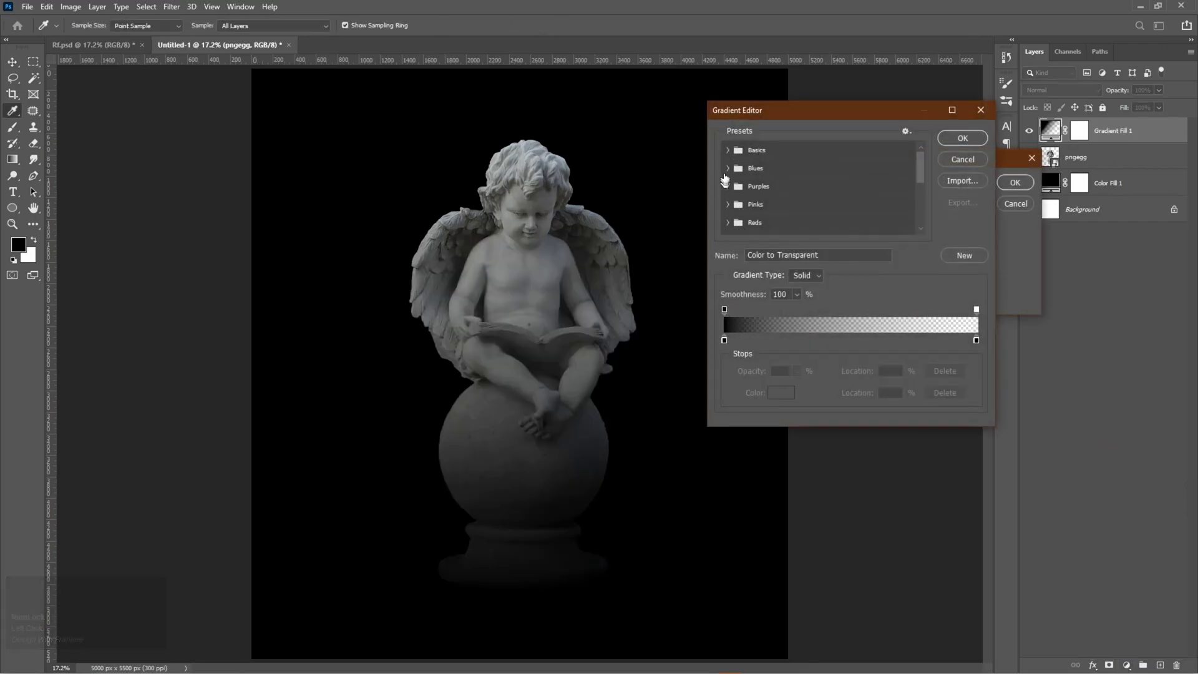
left_click(729, 150)
left_click(783, 168)
Set the gradient's starting color stop at location 0% to 5c1e5d.
left_click(725, 340)
left_click(780, 394)
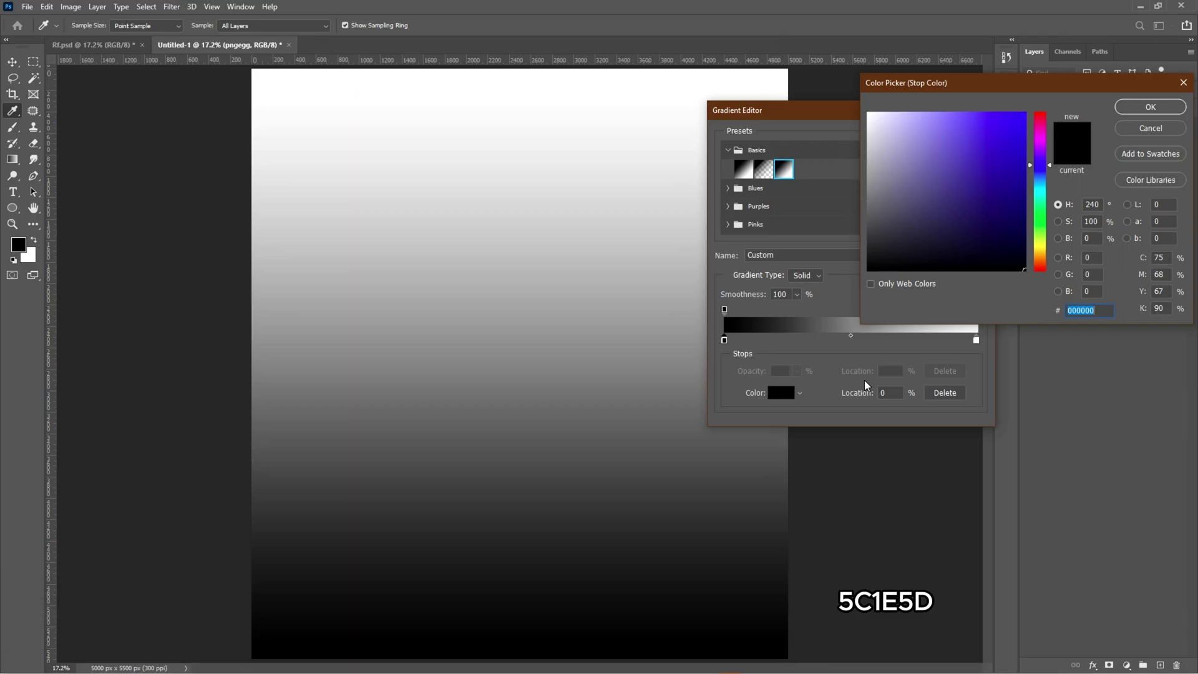
type("5")
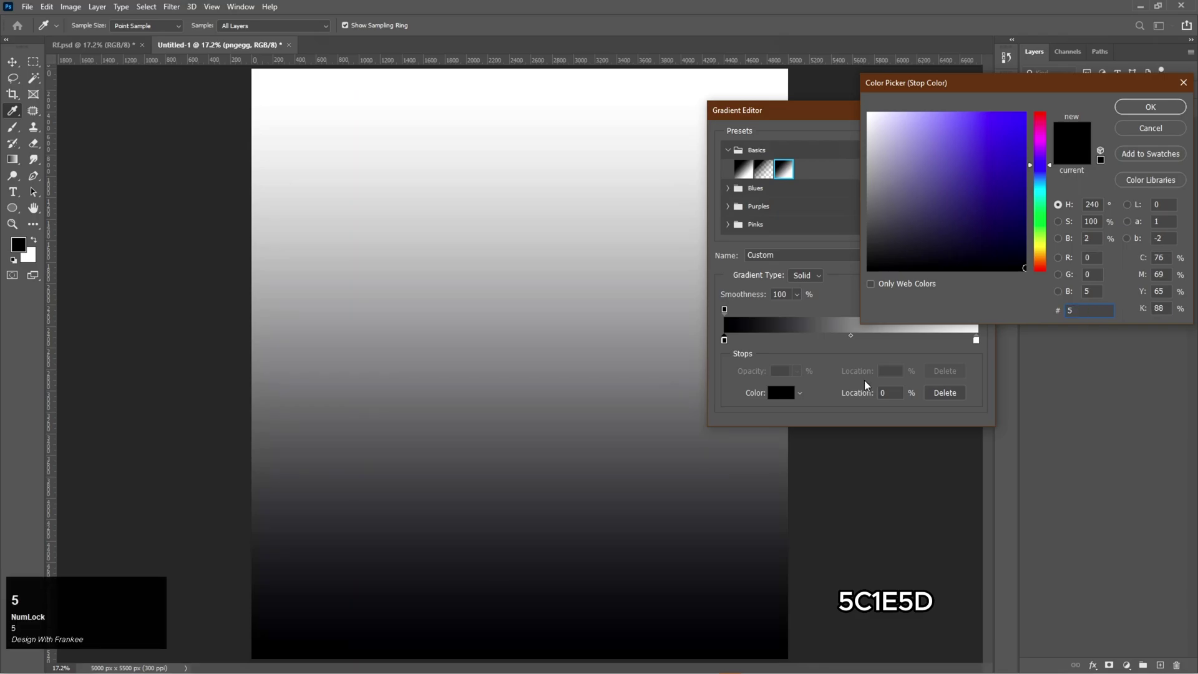
type("c1")
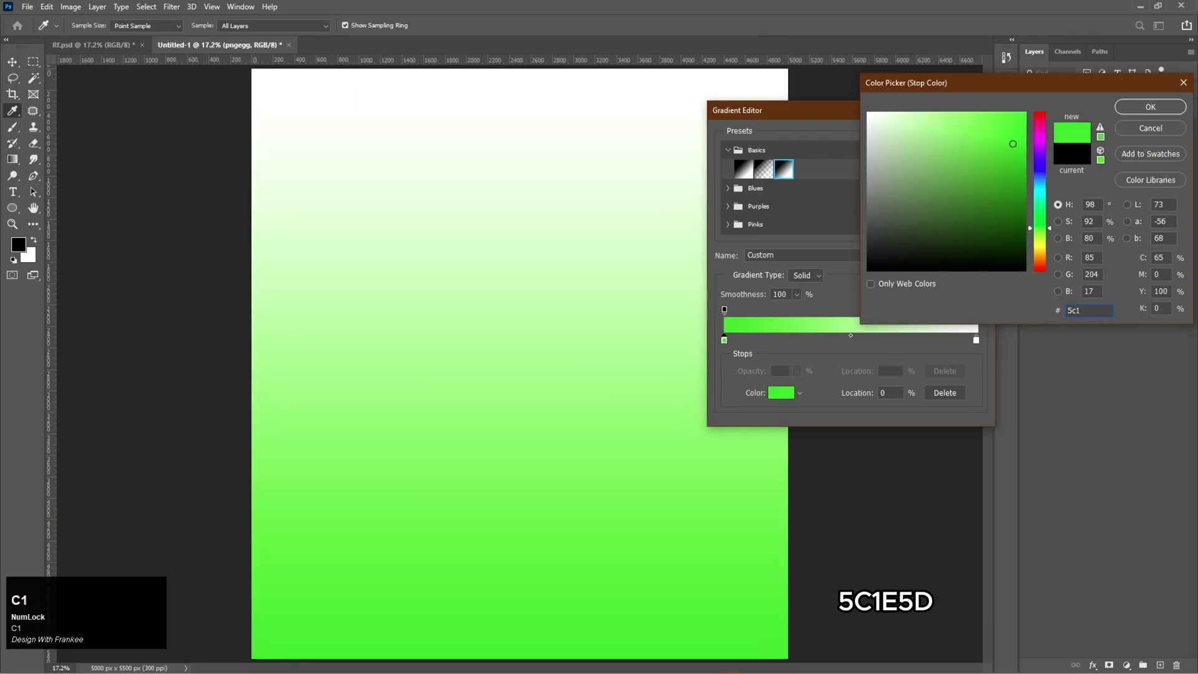
type("e5d")
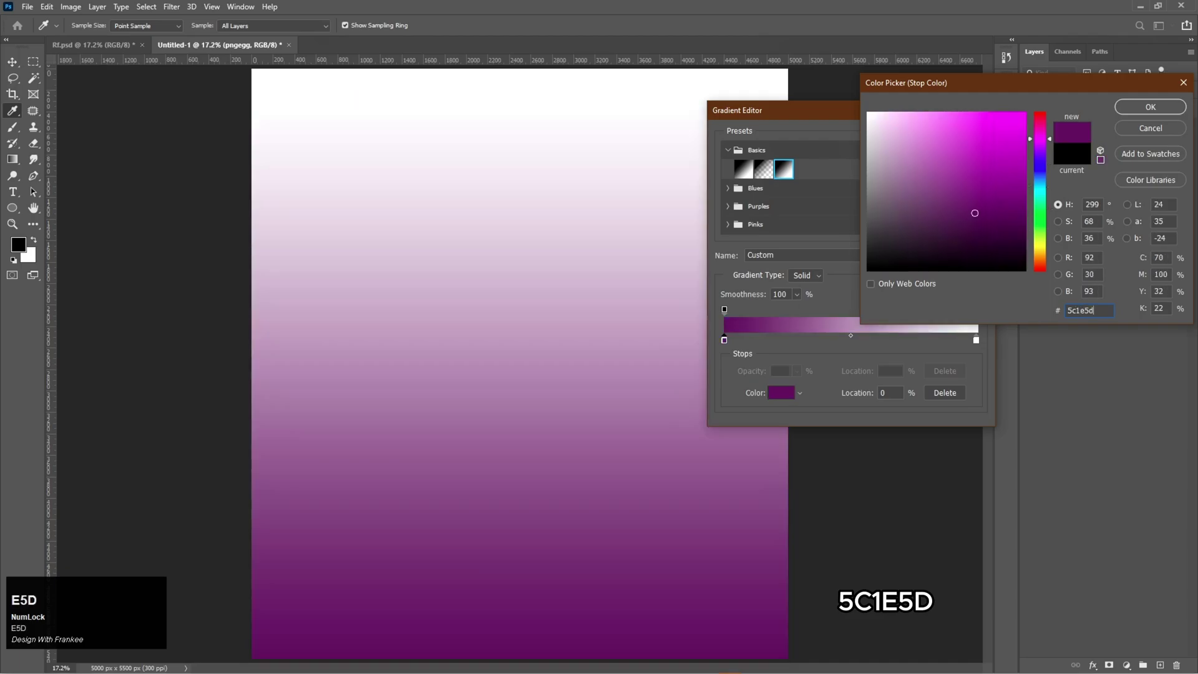
key("Return")
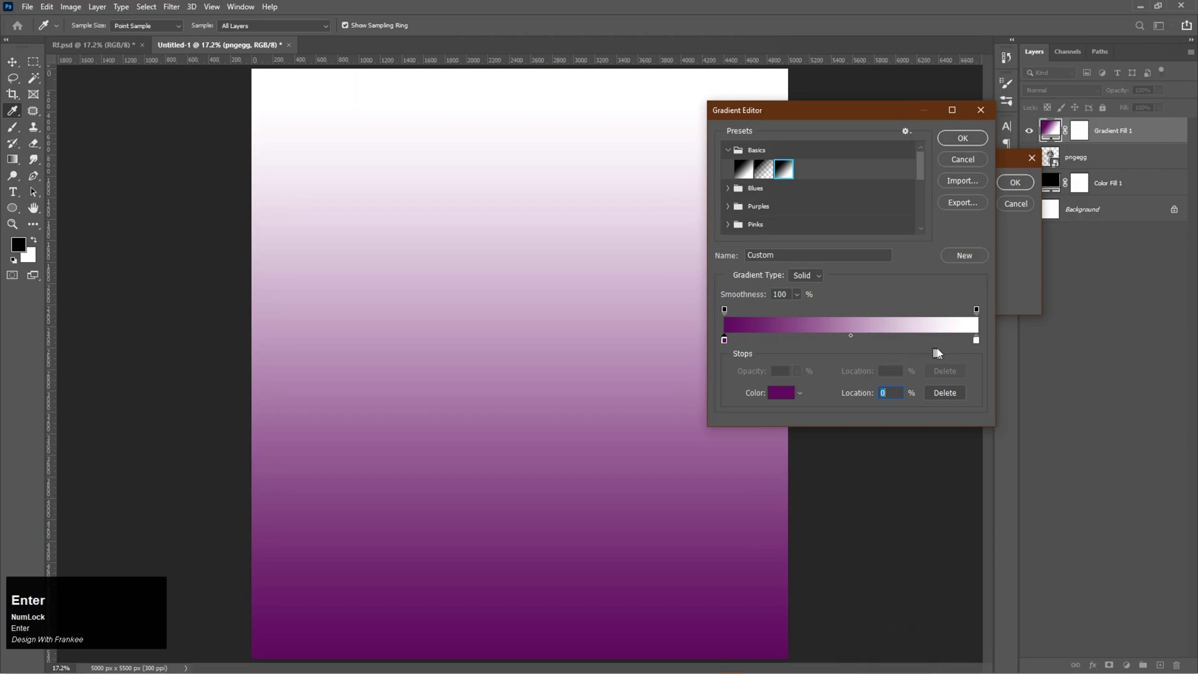
Set the gradient's end color stop at location 100% to 74a3de and apply the gradient fill.
left_click(977, 341)
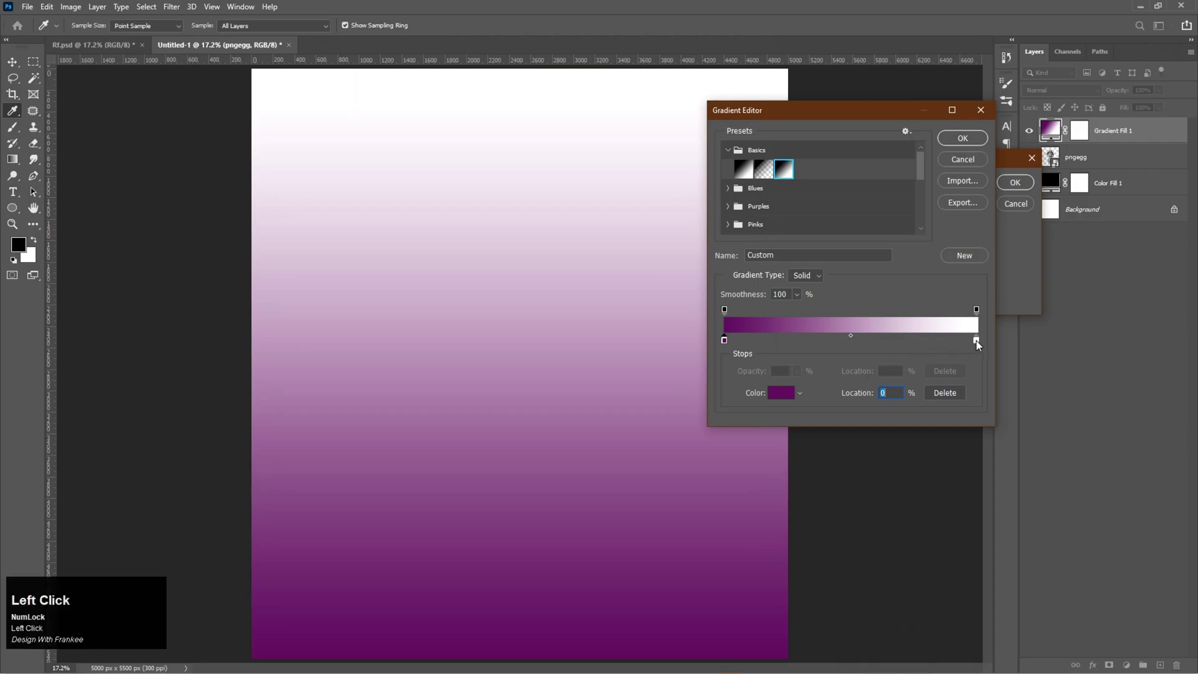
left_click(783, 395)
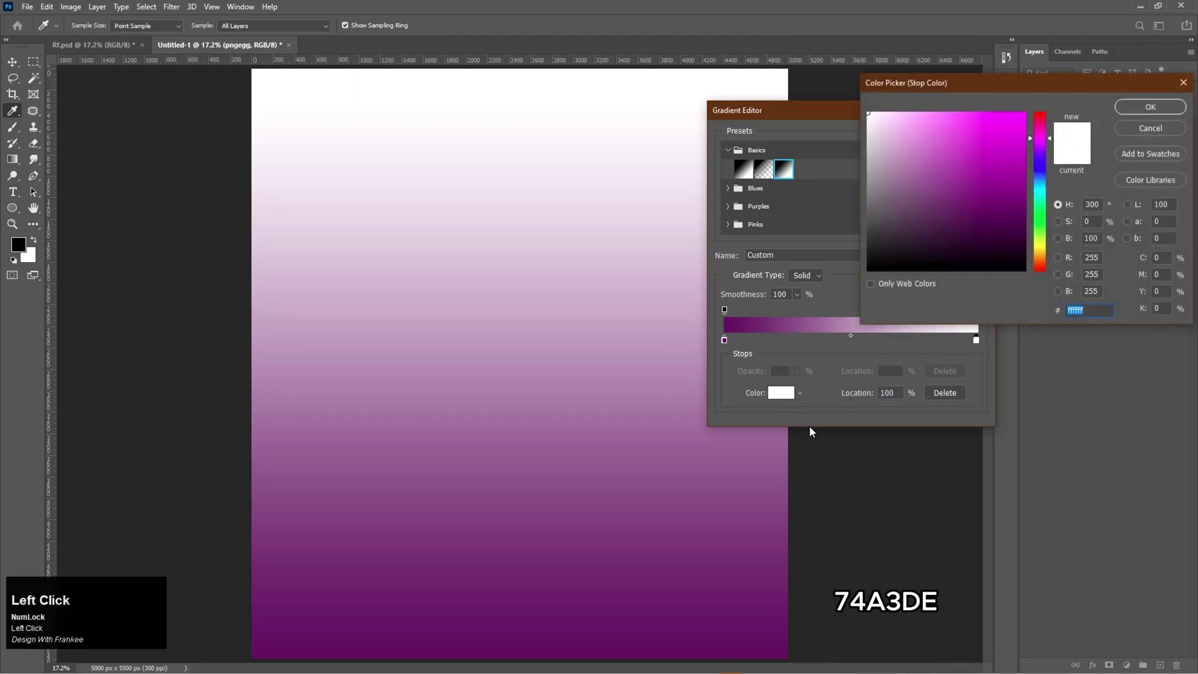
type("7")
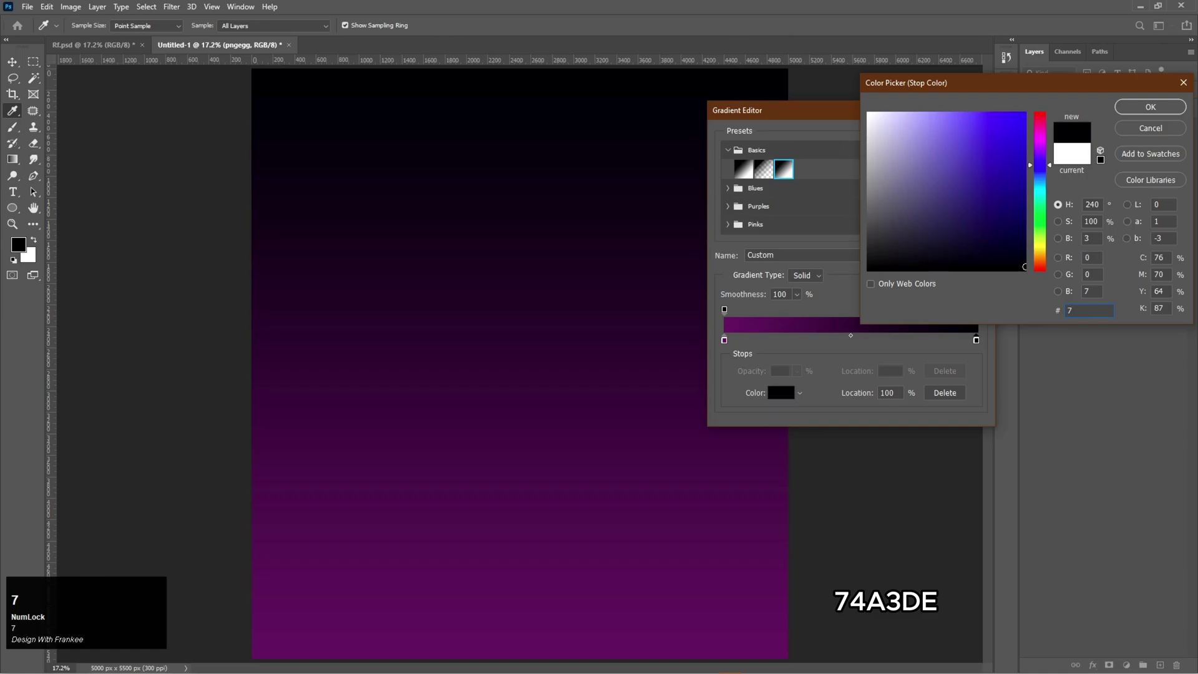
type("4a")
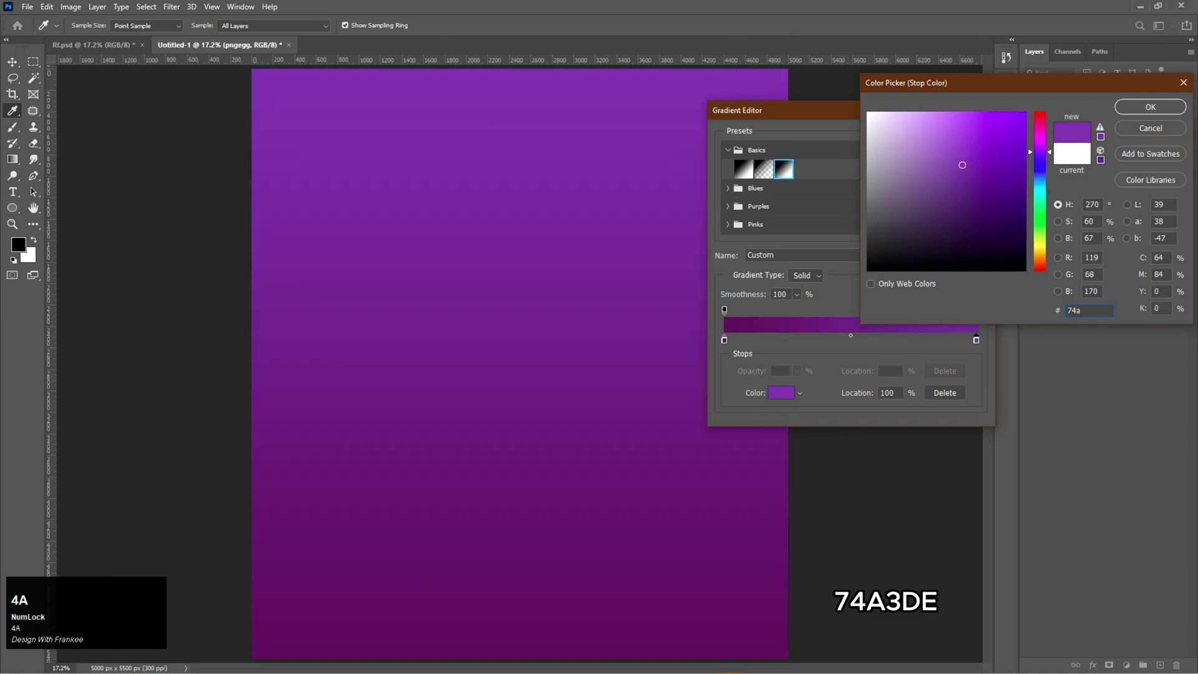
type("3de")
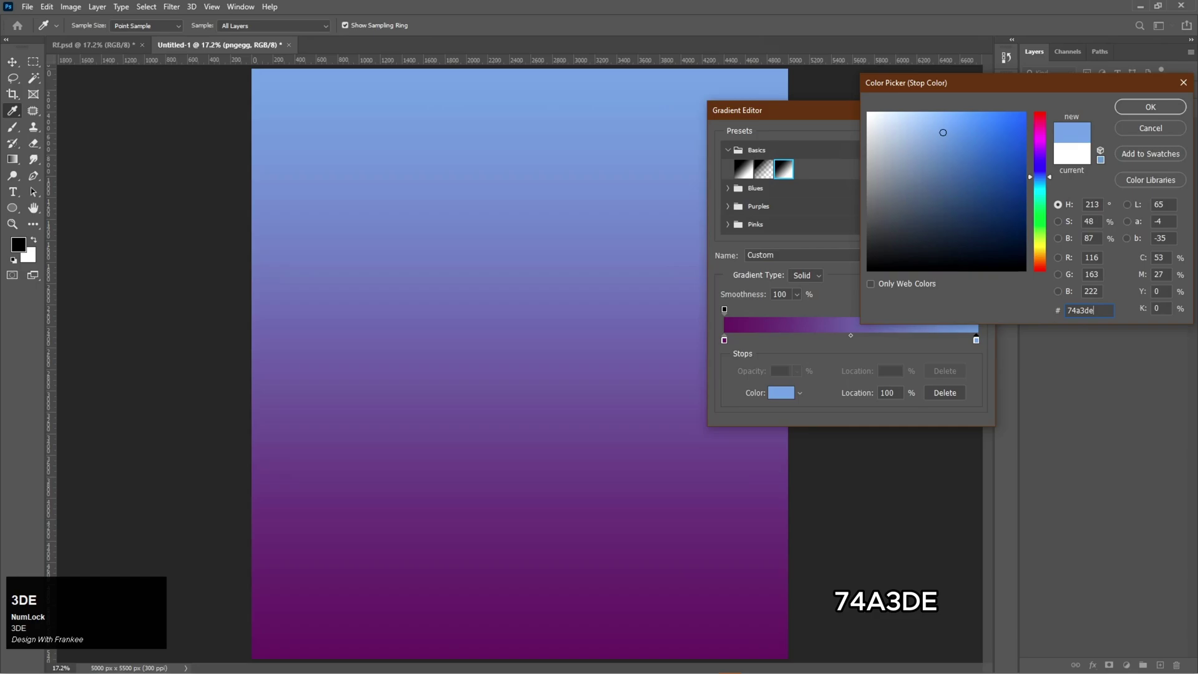
key("Return")
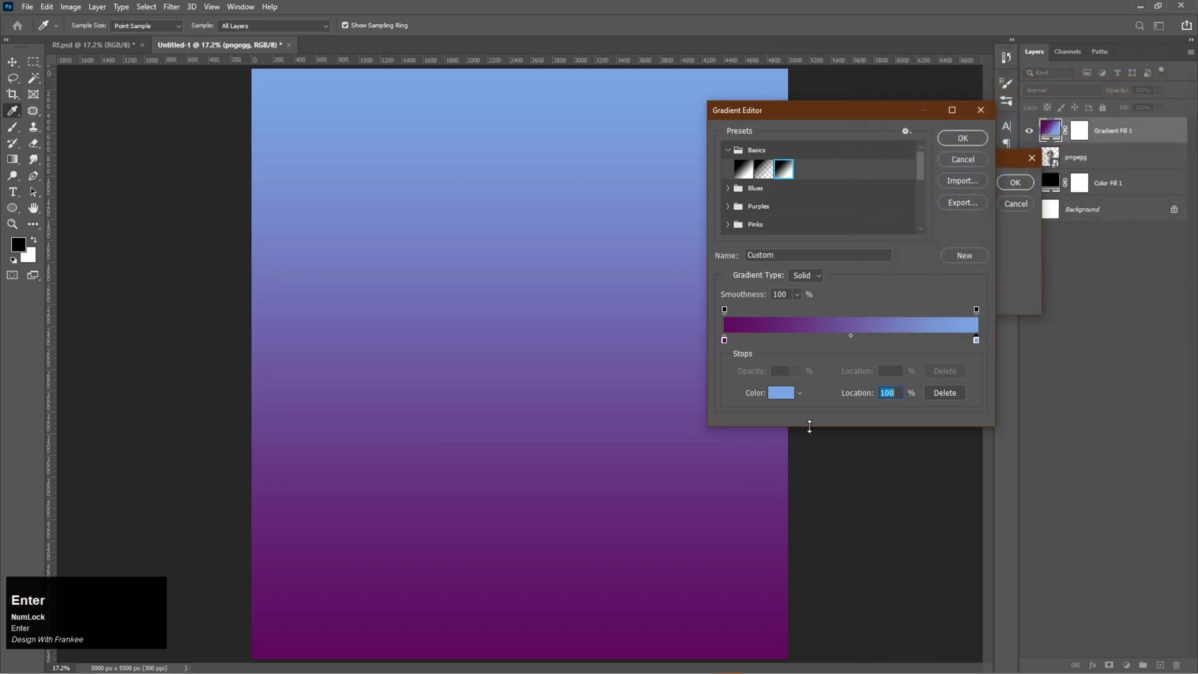
left_click(978, 140)
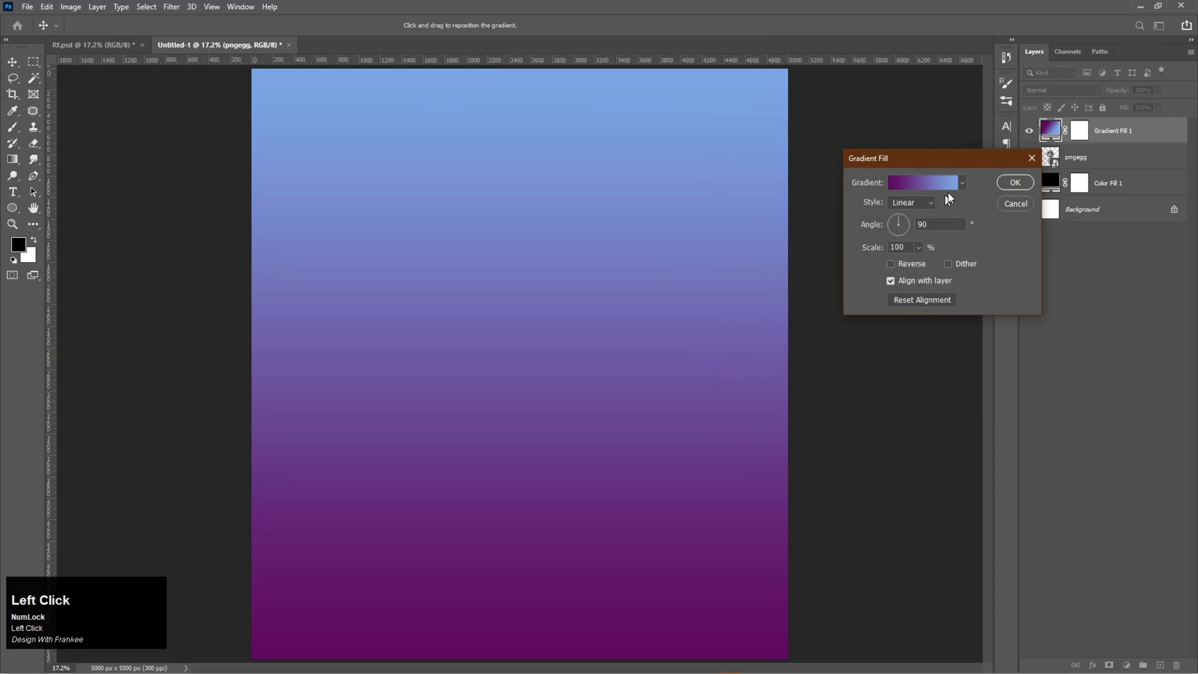
left_click(1013, 183)
Clip the gradient fill layer to the statue layer and set its blend mode to Overlay.
right_click(1098, 133)
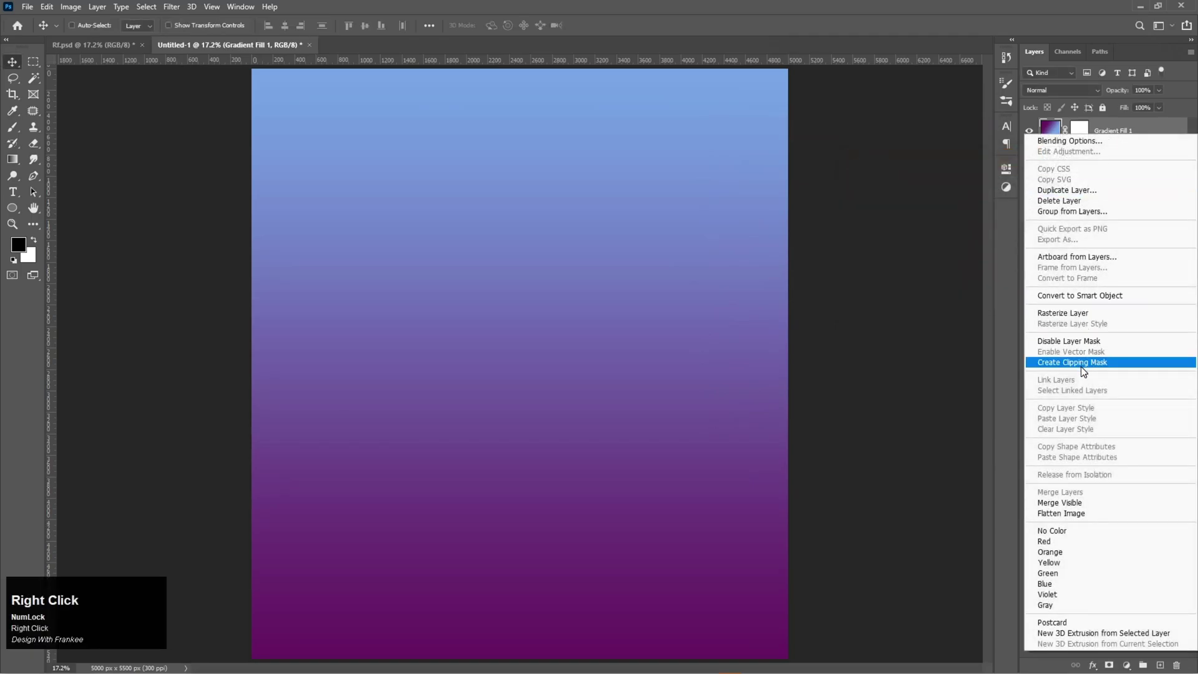
left_click(1083, 363)
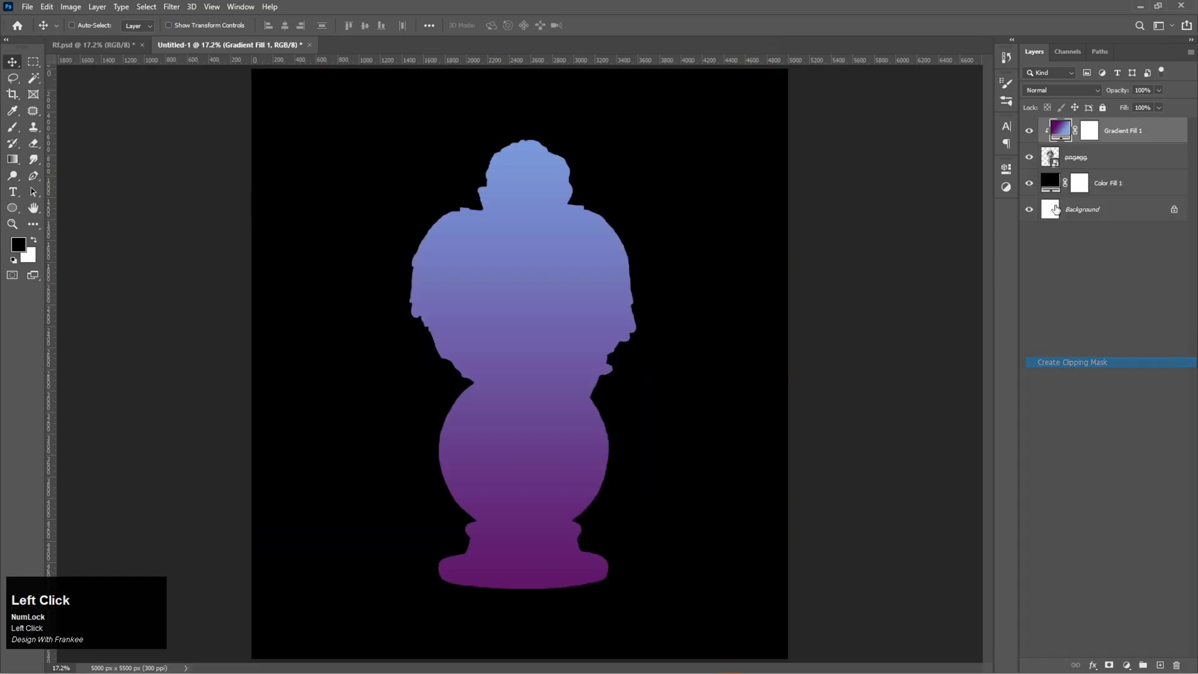
double_click(1058, 129)
left_click(1014, 182)
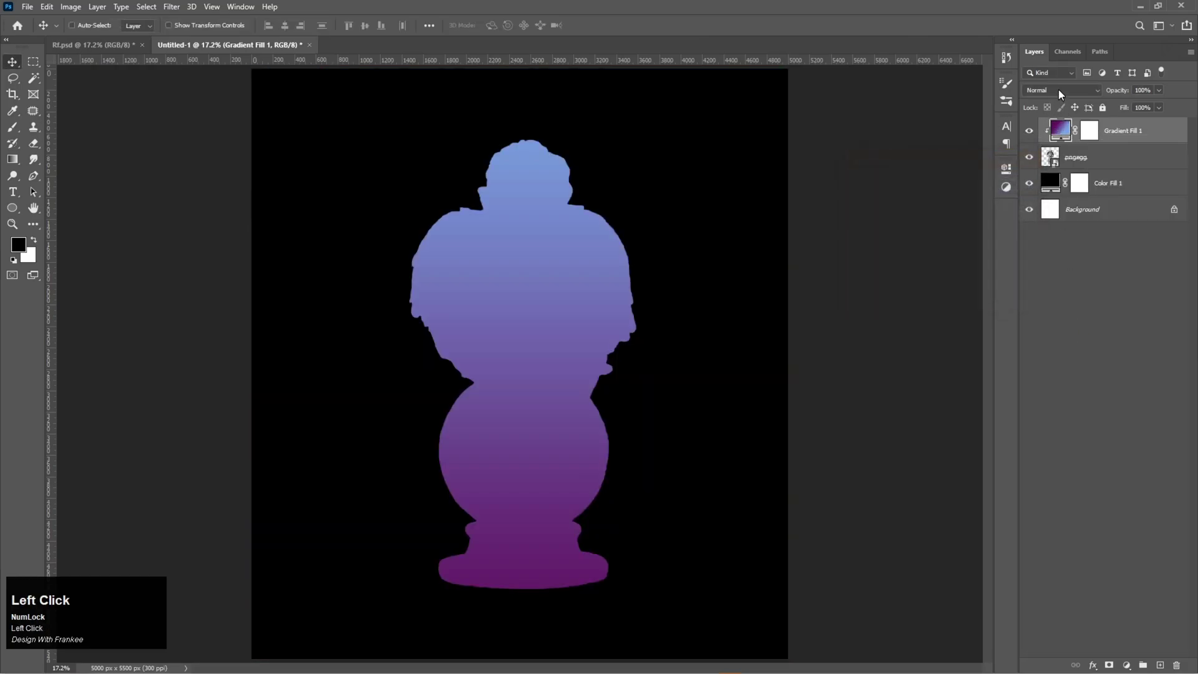
left_click(1059, 89)
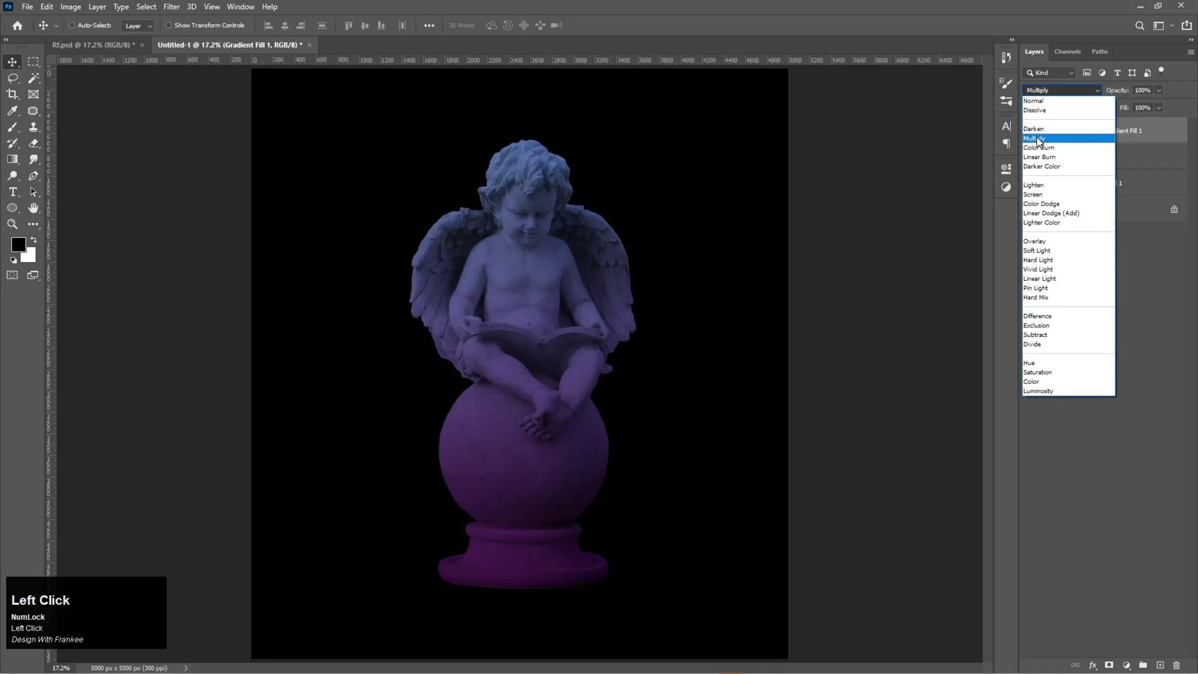
left_click(1035, 241)
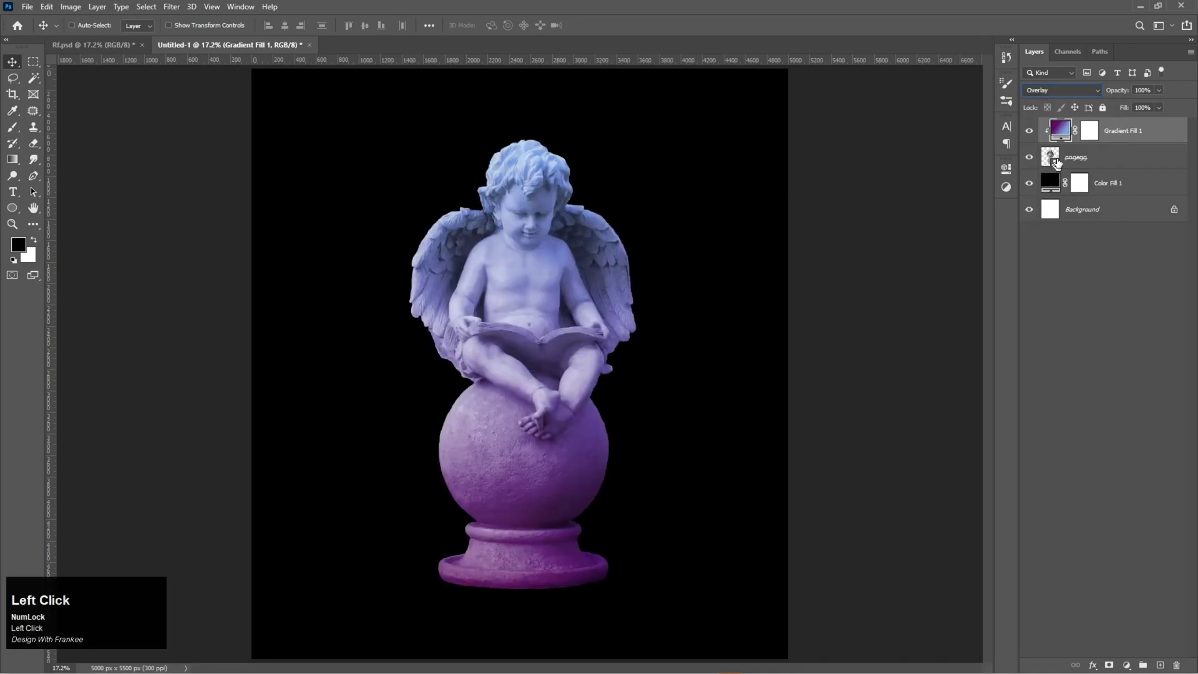
Set the angle of the clipped gradient fill to 145 degrees.
double_click(1061, 132)
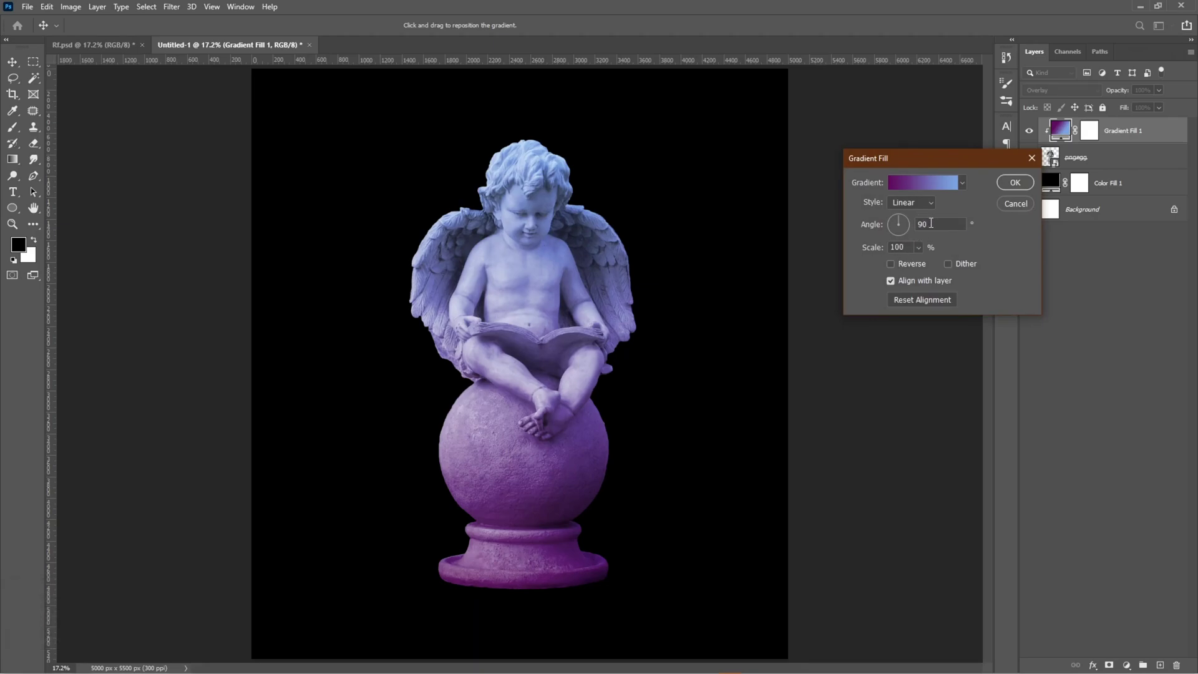
left_click_drag(932, 223, 916, 225)
type("145")
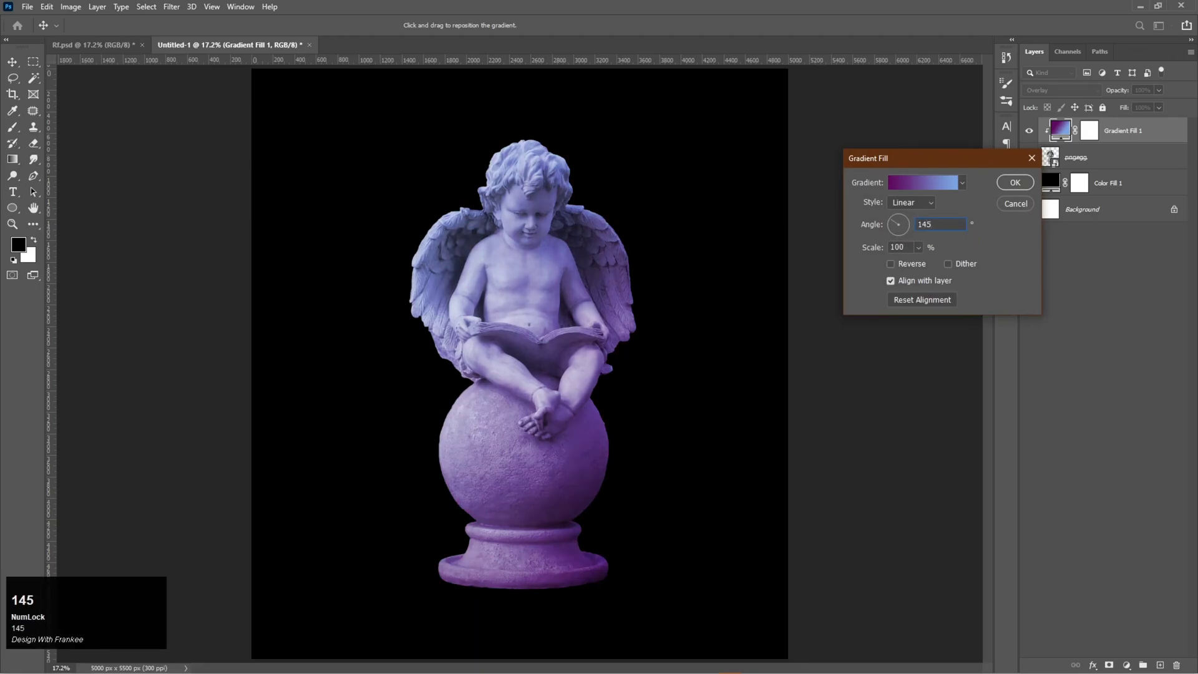
key("Return")
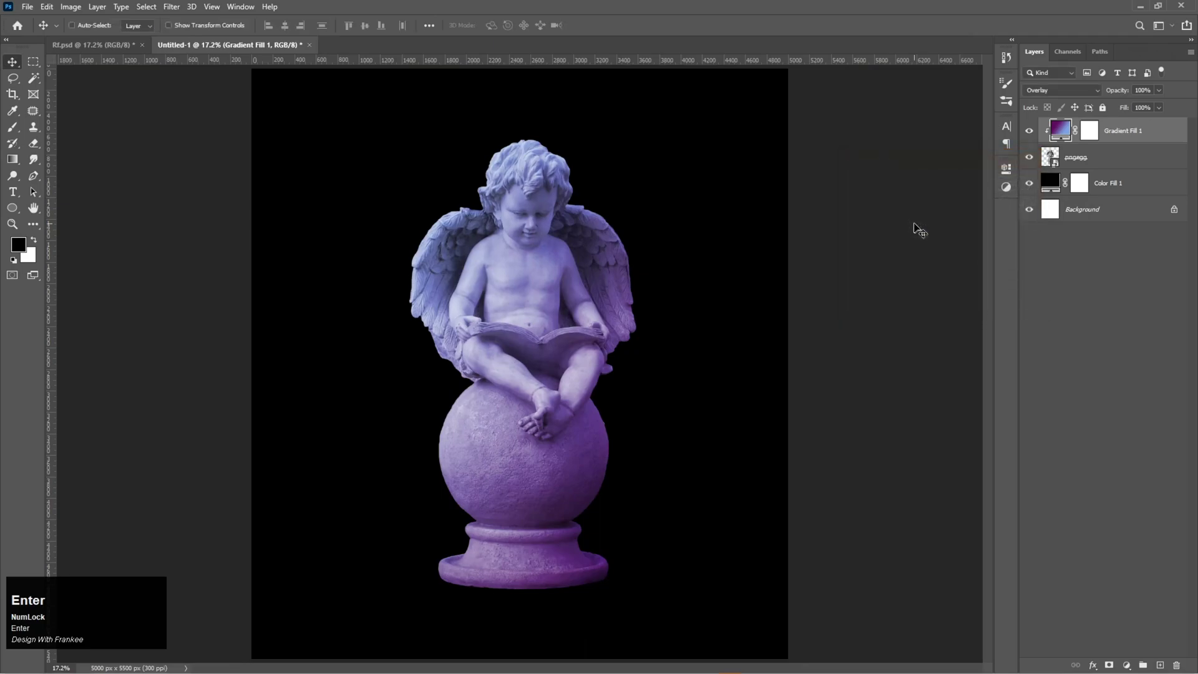
Group the gradient fill and statue layers together and name the group Statue.
left_click(1102, 168, "ctrl")
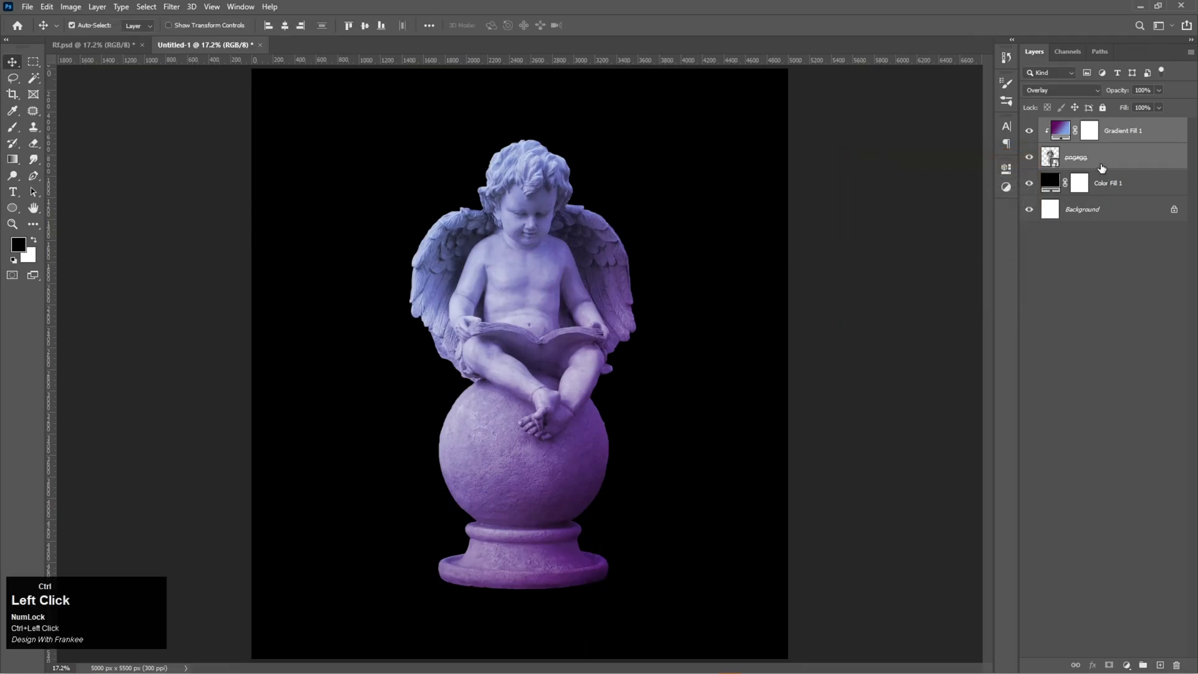
key("ctrl+g")
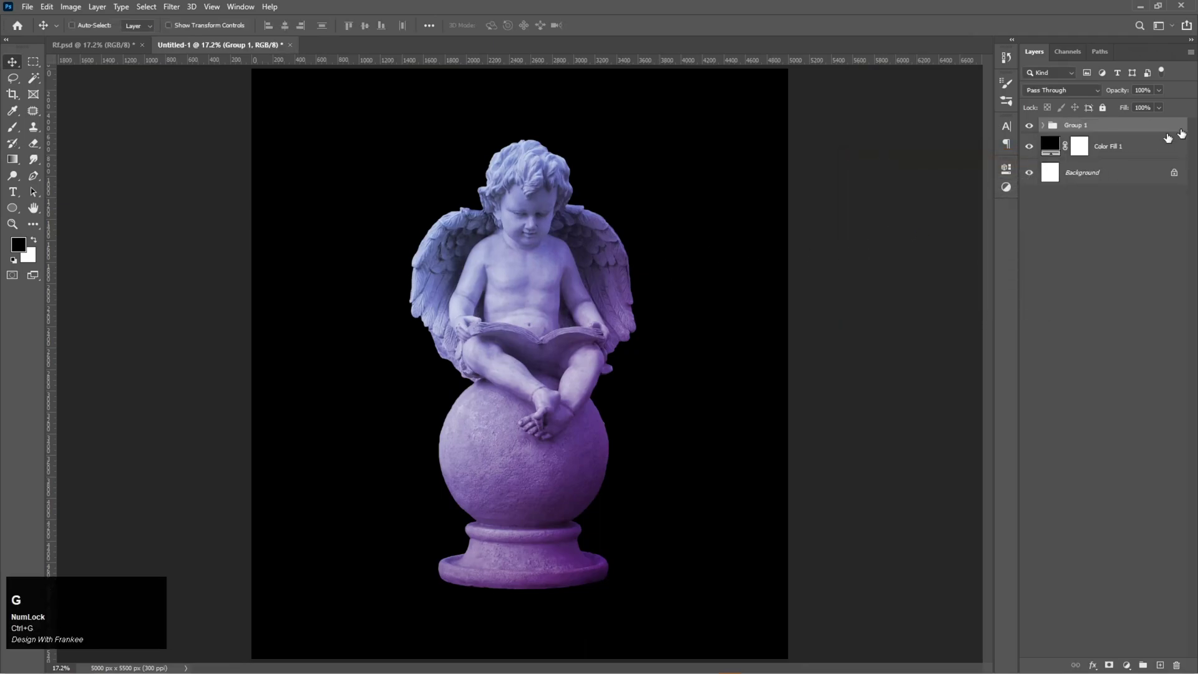
double_click(1079, 125)
type("Statue")
key("Return")
Scale the Statue group down slightly and move it to the right half of the canvas.
key("ctrl+t")
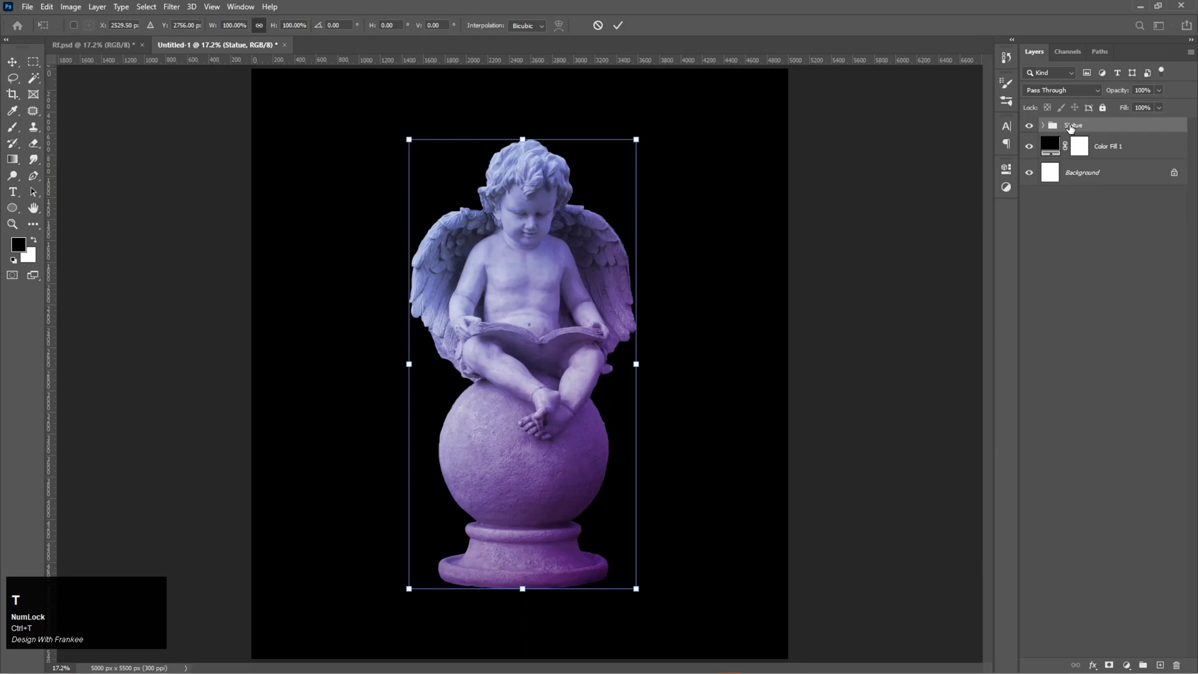
left_click_drag(634, 363, 672, 375)
left_click_drag(645, 538, 645, 570)
mouse_move(634, 445)
left_mouse_down()
mouse_move(634, 455)
mouse_move(633, 444)
left_mouse_up()
double_click(633, 444)
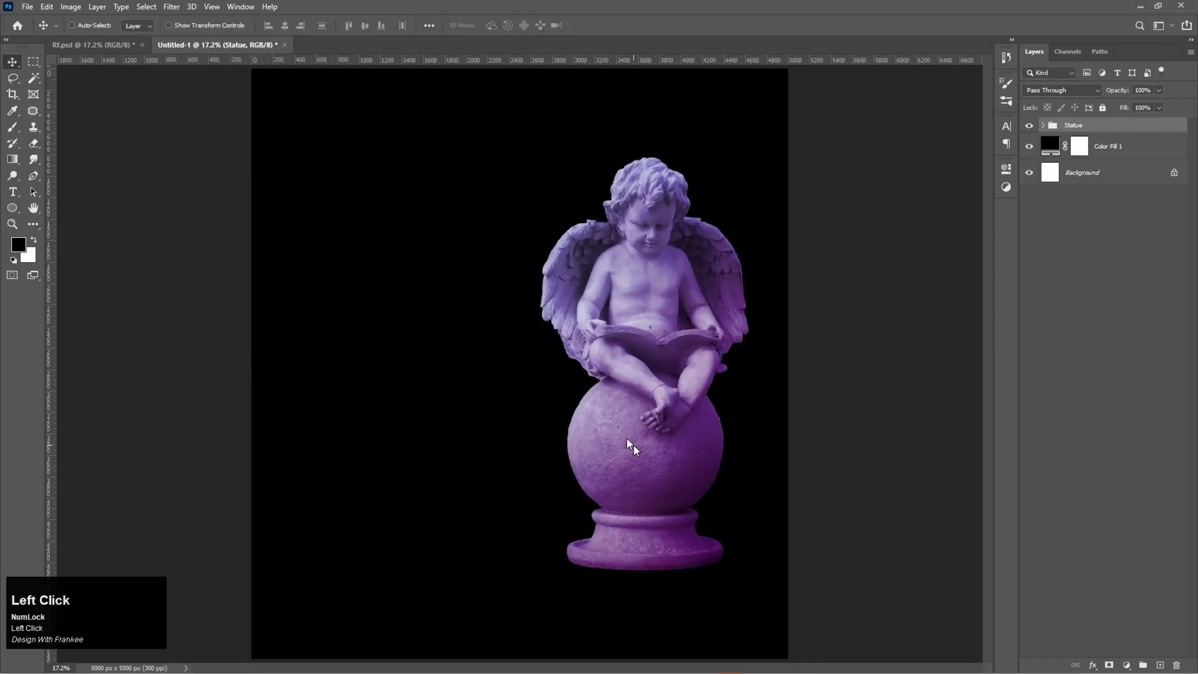
Add the horizontal text CHOAS in the empty area to the statue's upper left and color it white (ffffff).
right_click(9, 194)
left_click(40, 193)
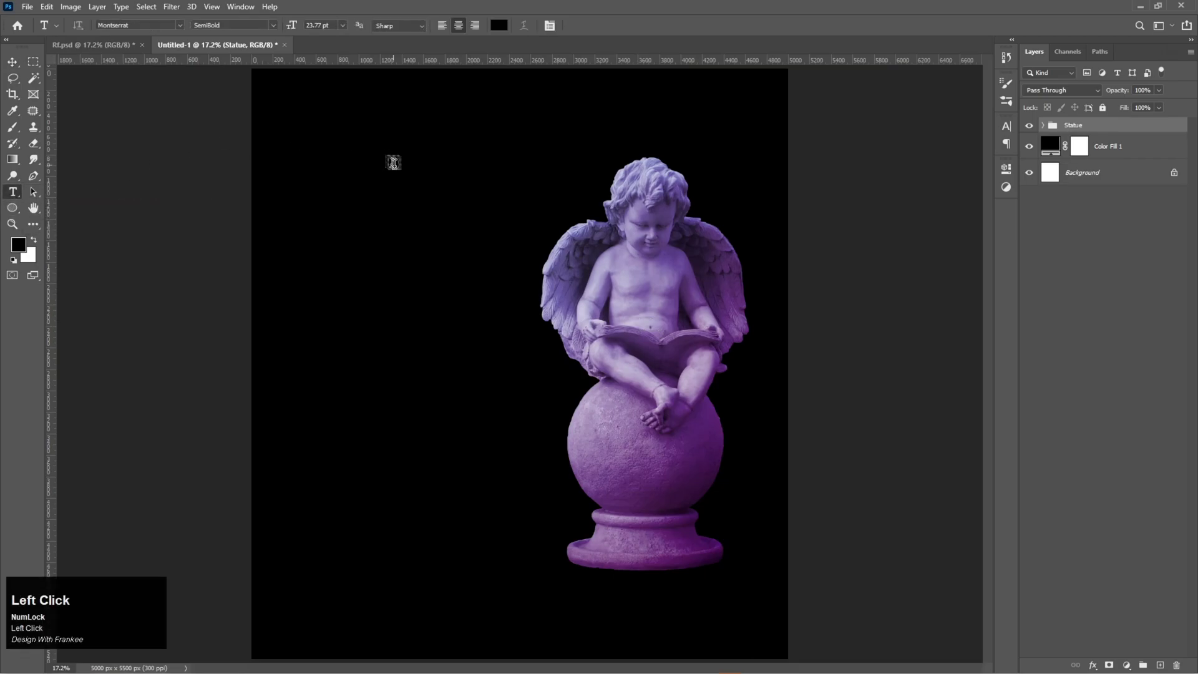
left_click(442, 173)
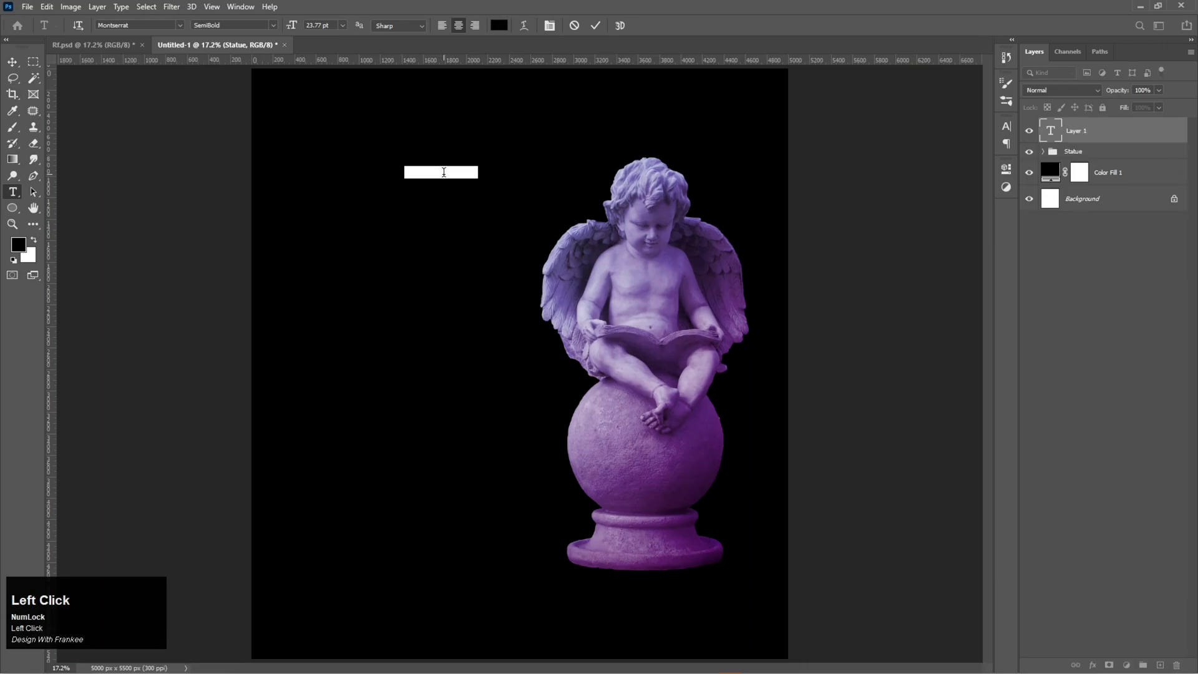
type("C")
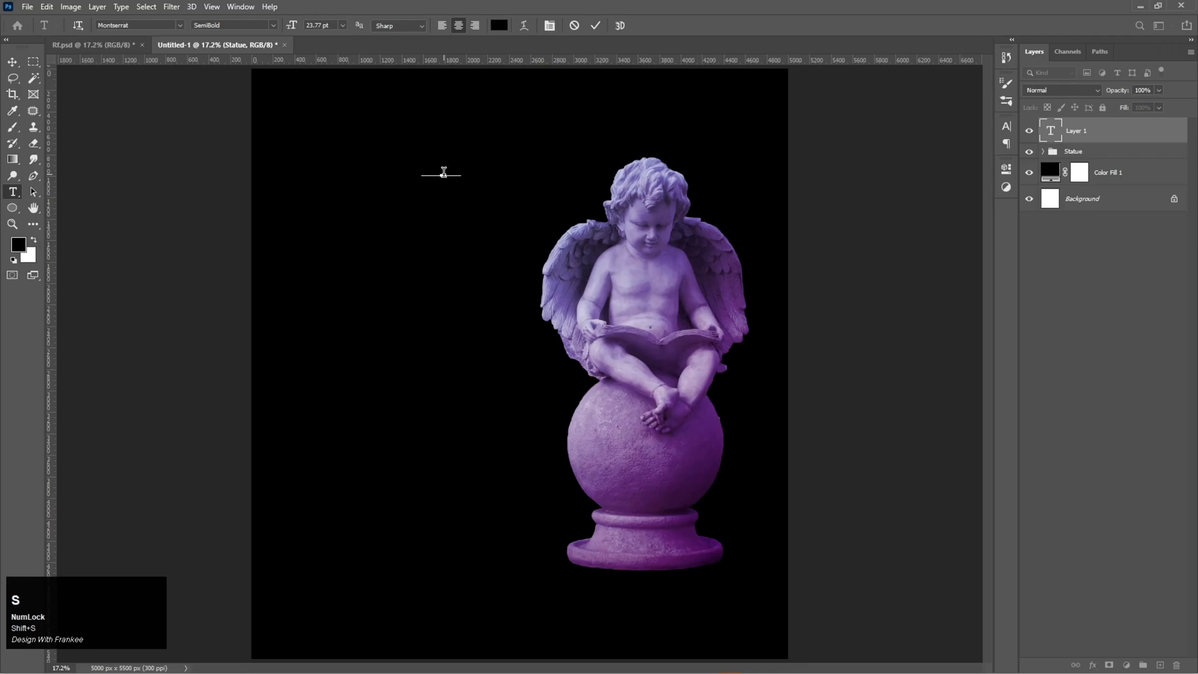
key("ctrl+a")
left_click(500, 27)
left_click_drag(904, 148, 848, 80)
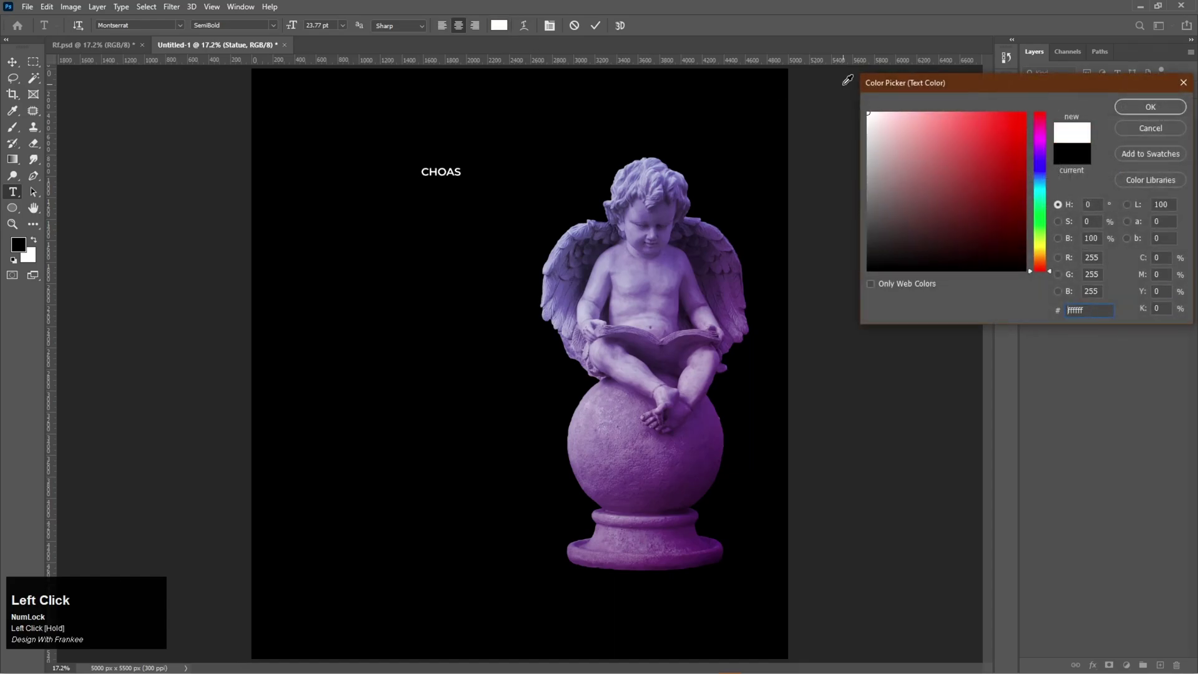
left_click(1136, 111)
left_click(596, 26)
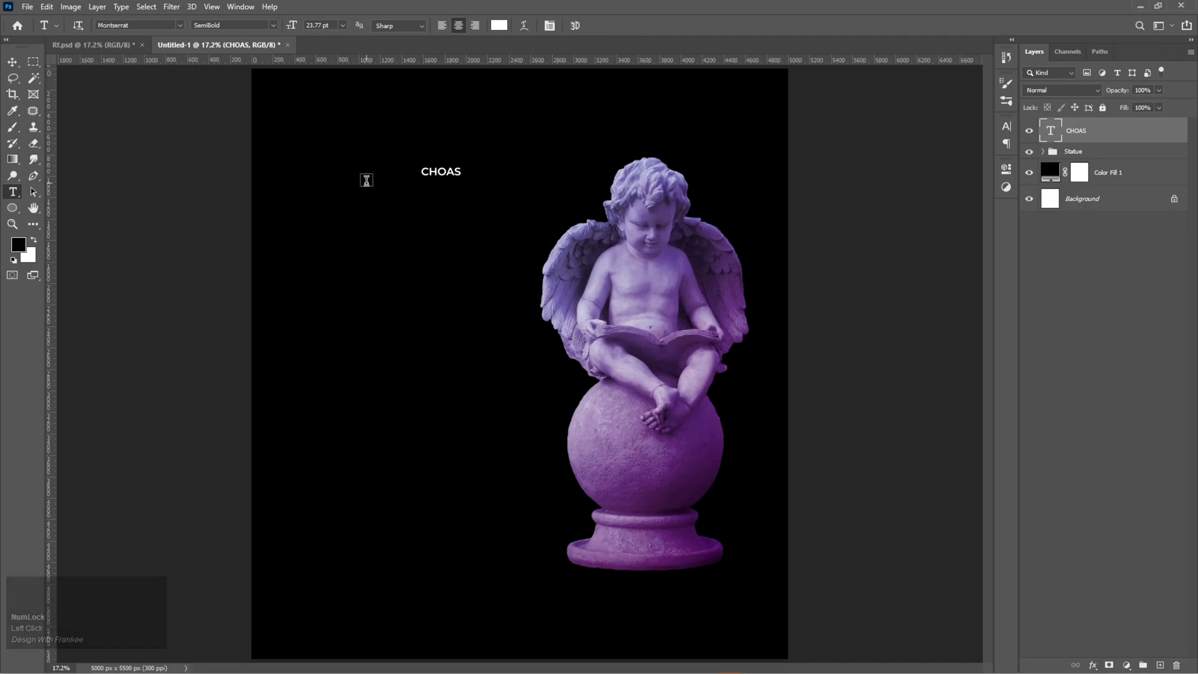
Change the CHOAS text's font to Catorze27 Style 1 in the Black weight.
key("v")
double_click(1053, 135)
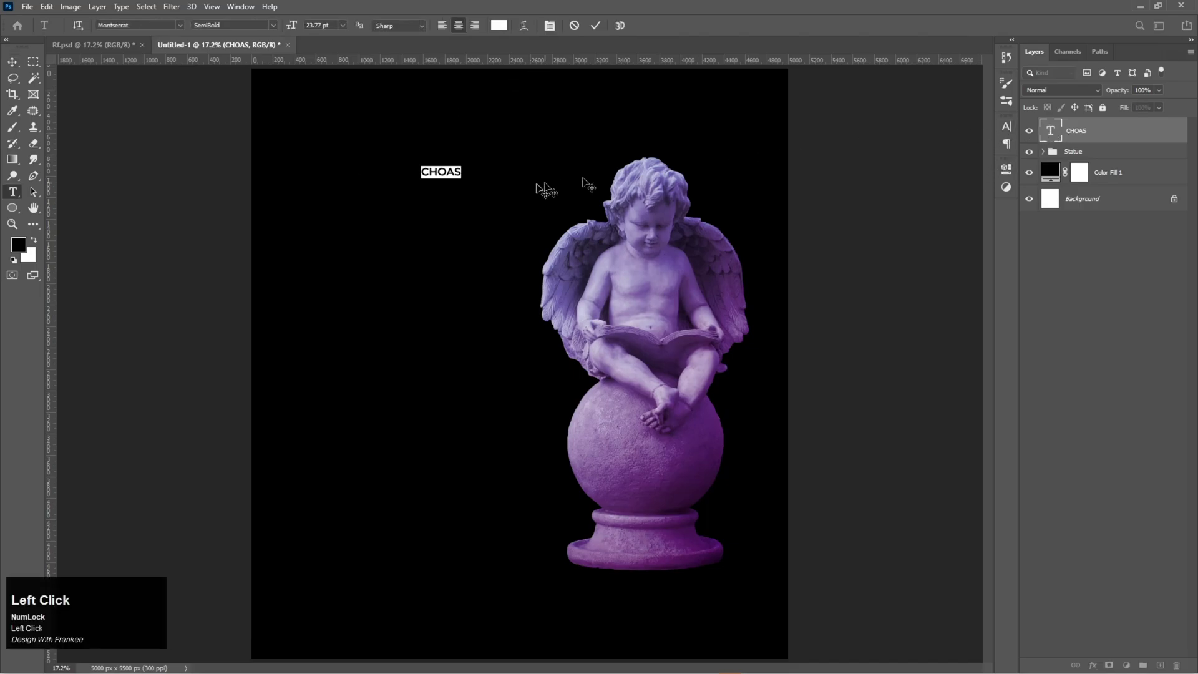
left_click(180, 25)
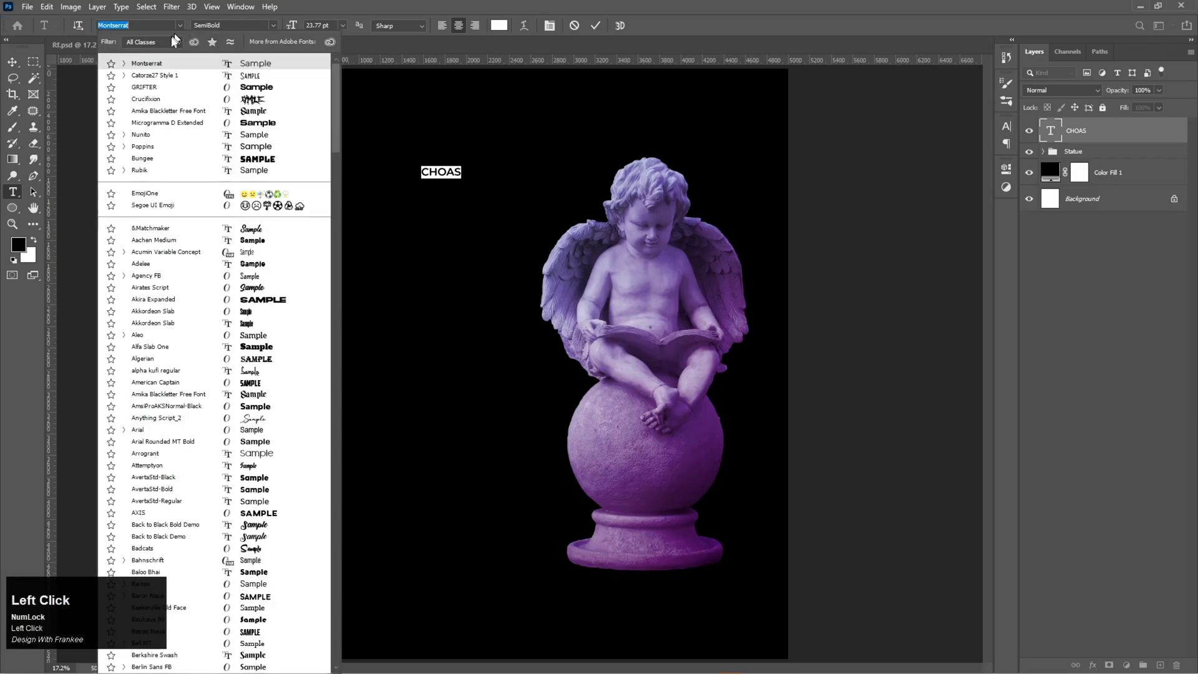
left_click(154, 78)
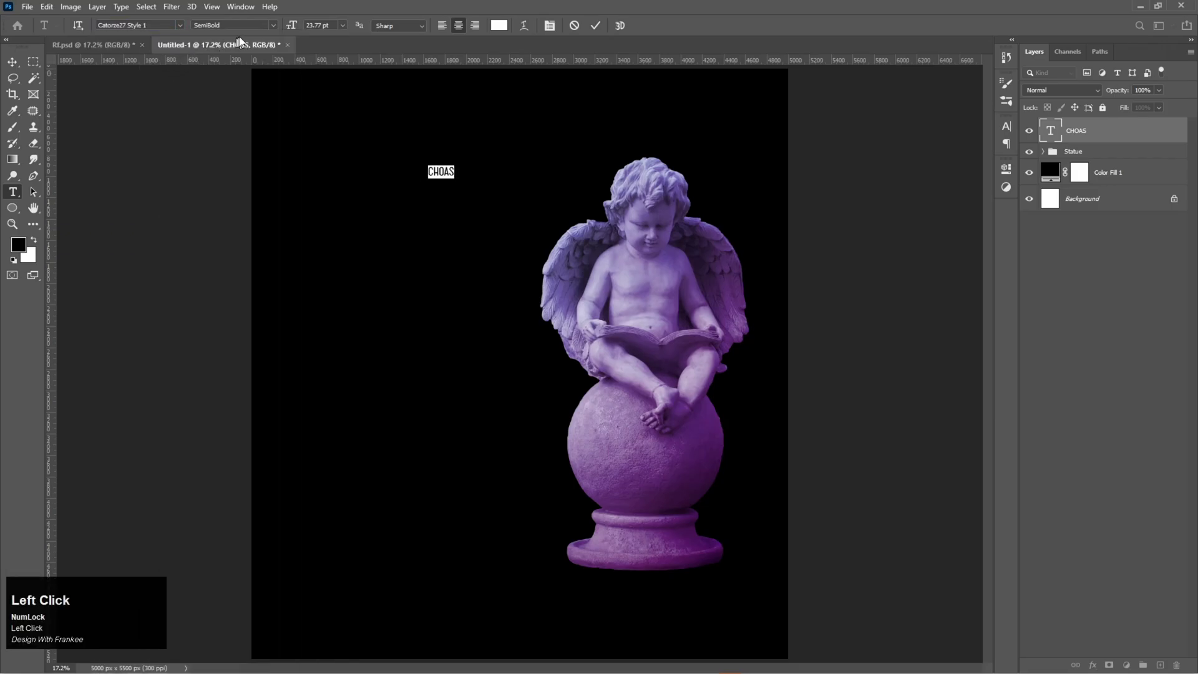
left_click(273, 26)
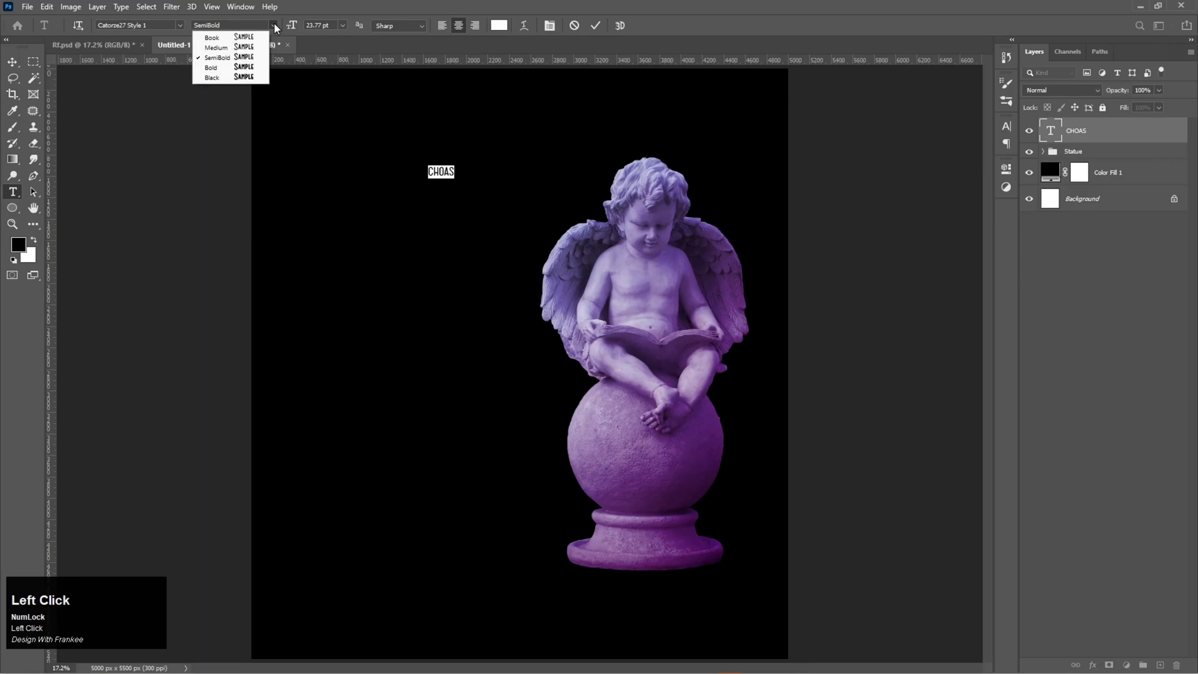
left_click(236, 76)
left_click(594, 28)
Enlarge the white CHOAS text proportionally to about 1074% and move it down over the statue's wing.
key("v")
key("ctrl+t")
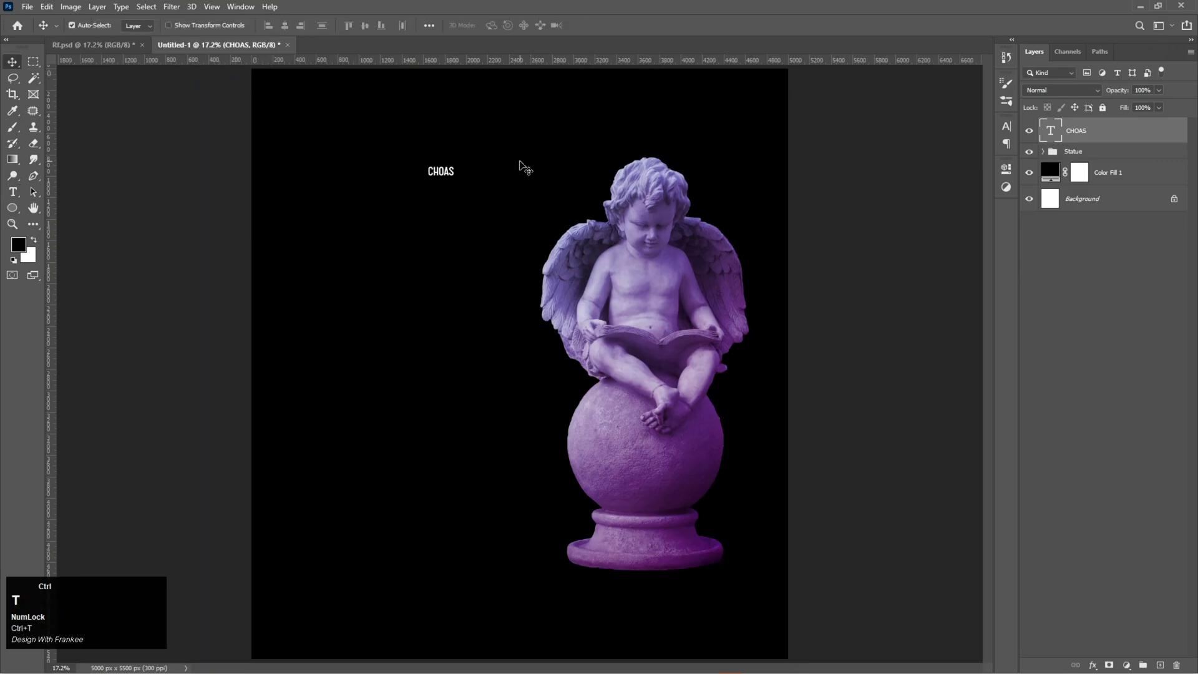
left_click_drag(455, 179, 581, 236)
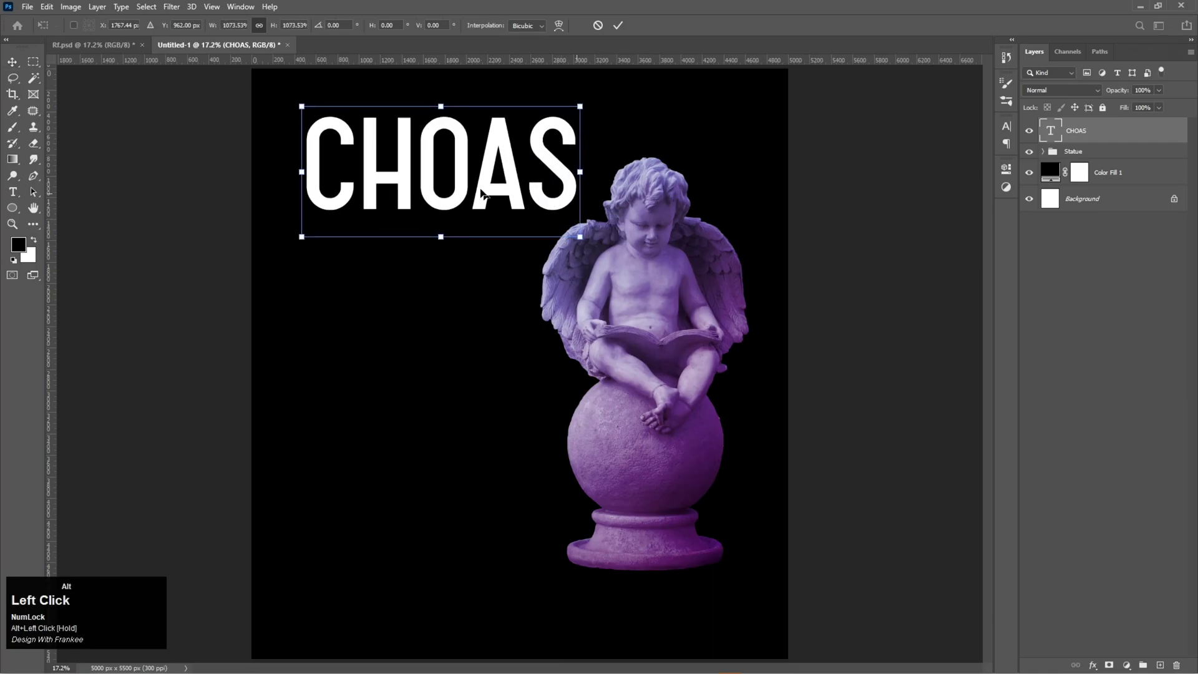
left_click_drag(481, 158, 637, 245)
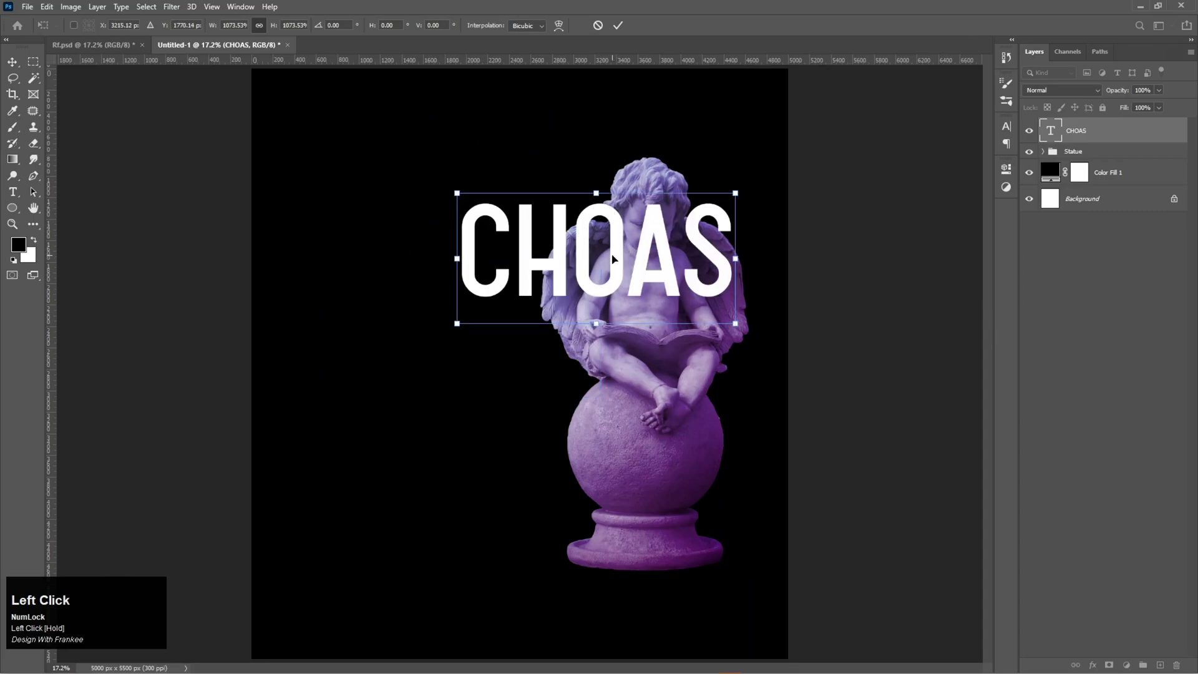
left_click_drag(704, 216, 600, 289)
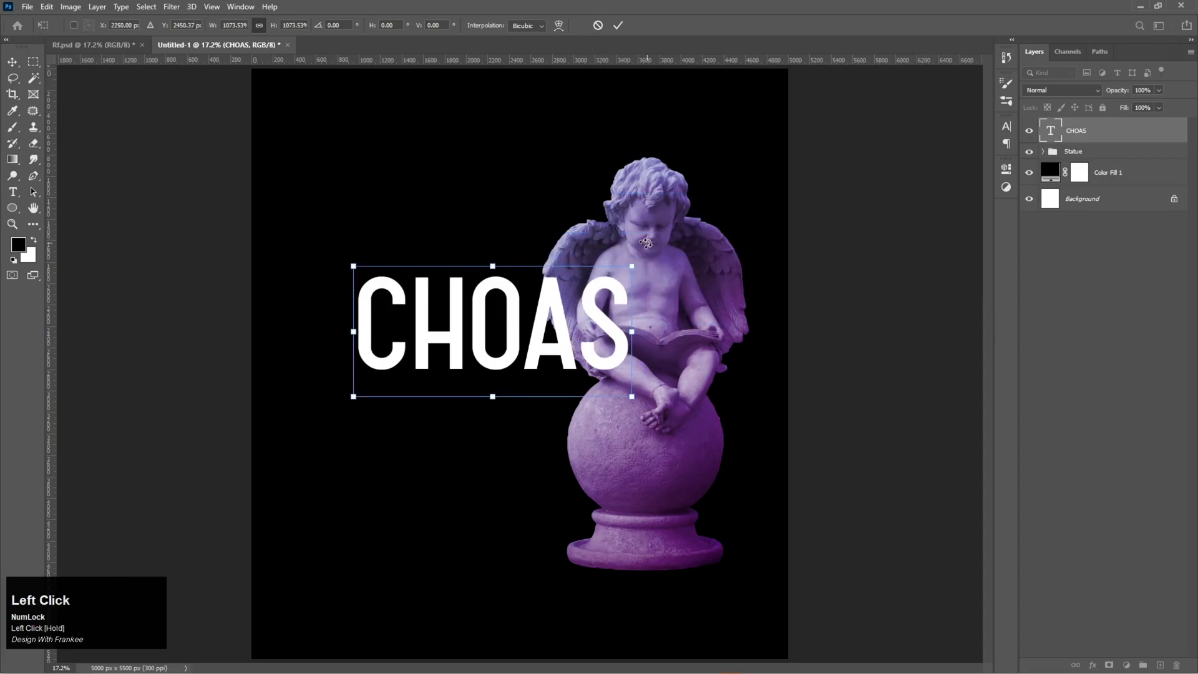
Rotate the white CHOAS text to -90° and enlarge it to about 1591%, standing vertically just left of the statue.
left_click_drag(650, 242, 383, 178)
left_click_drag(488, 322, 479, 288)
left_click_drag(483, 439, 496, 571)
double_click(472, 336)
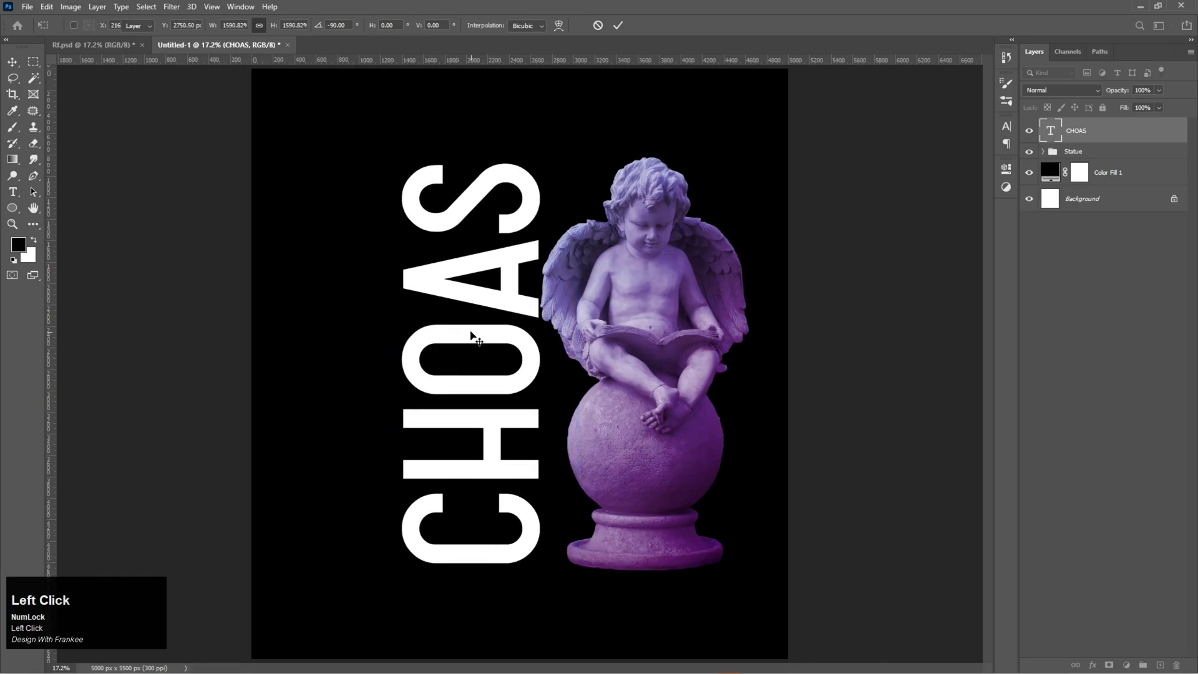
left_click_drag(474, 346, 476, 358)
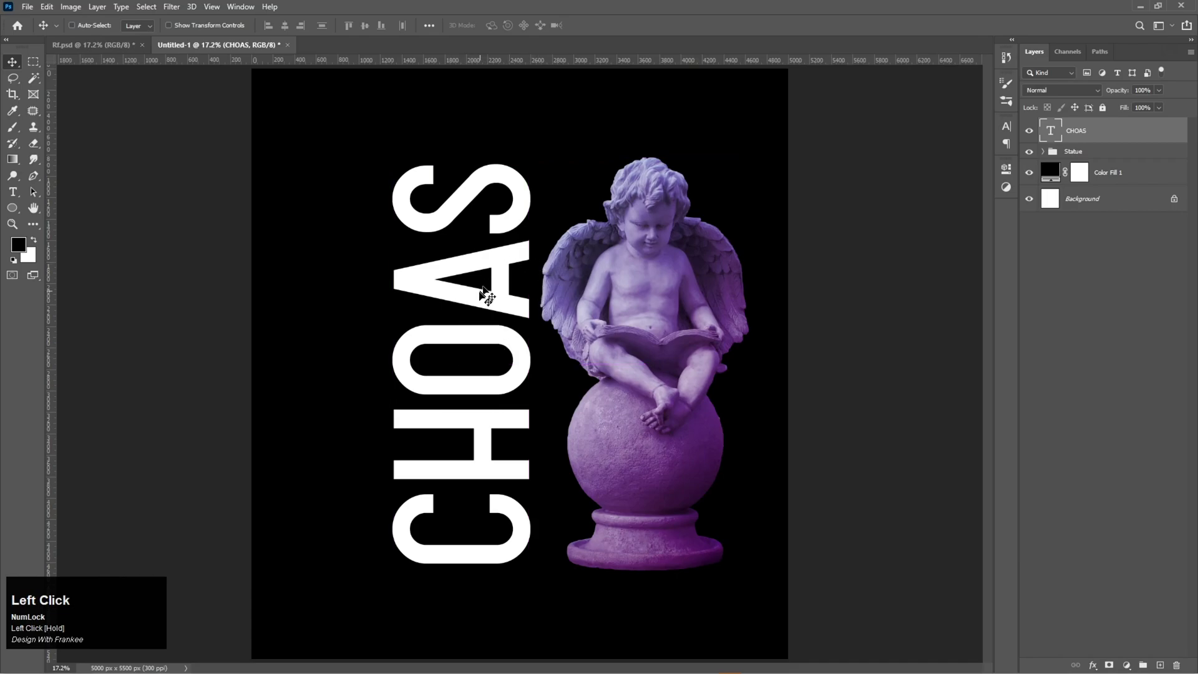
Add a second horizontal text reading CHOAS at the top of the statue's head.
key("t")
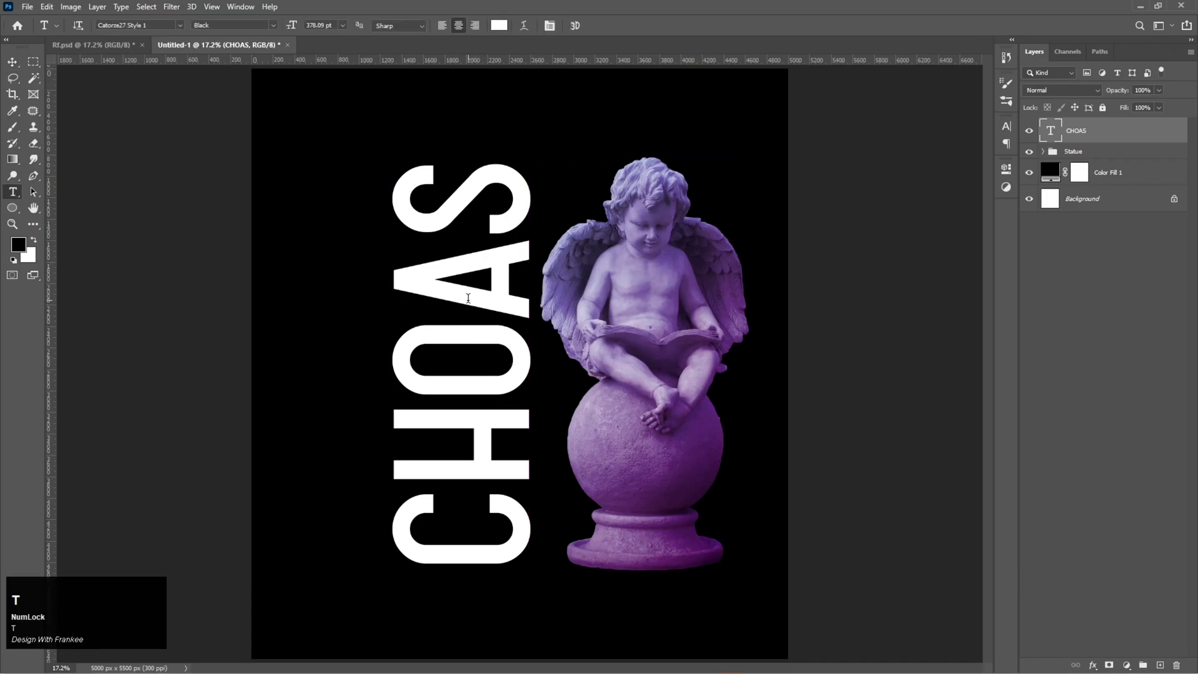
left_click(672, 162)
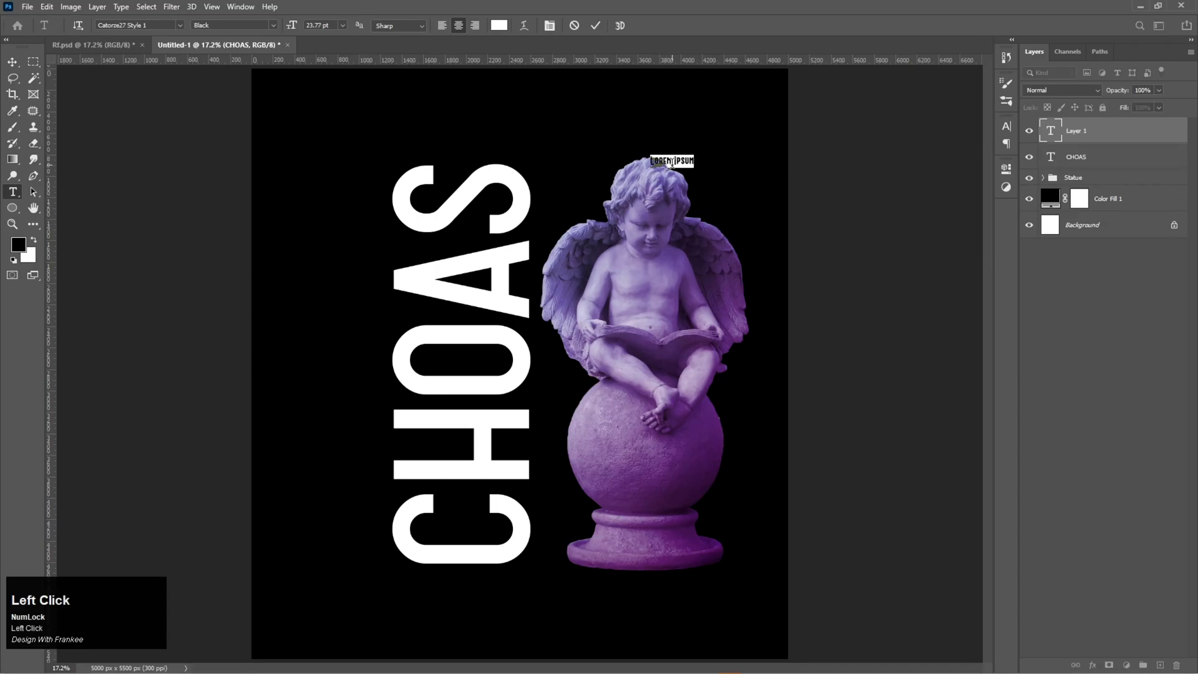
type("CHOAS")
Color the new CHOAS text dark purple (692059) and commit it.
key("ctrl+a")
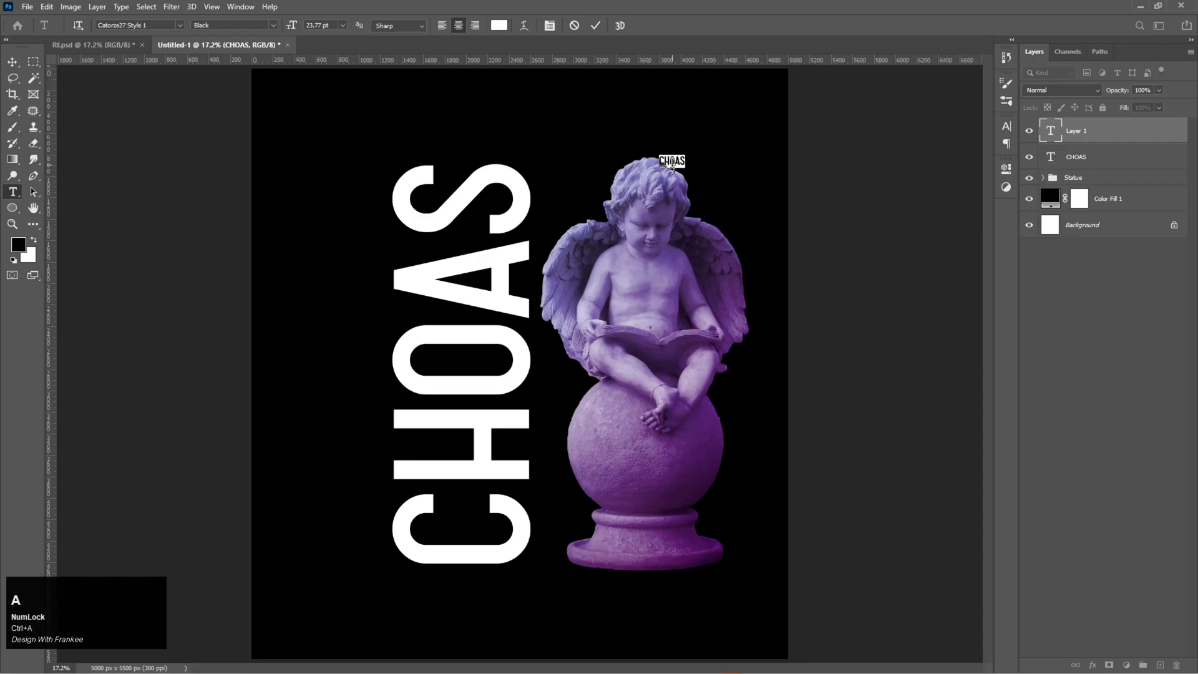
left_click(501, 25)
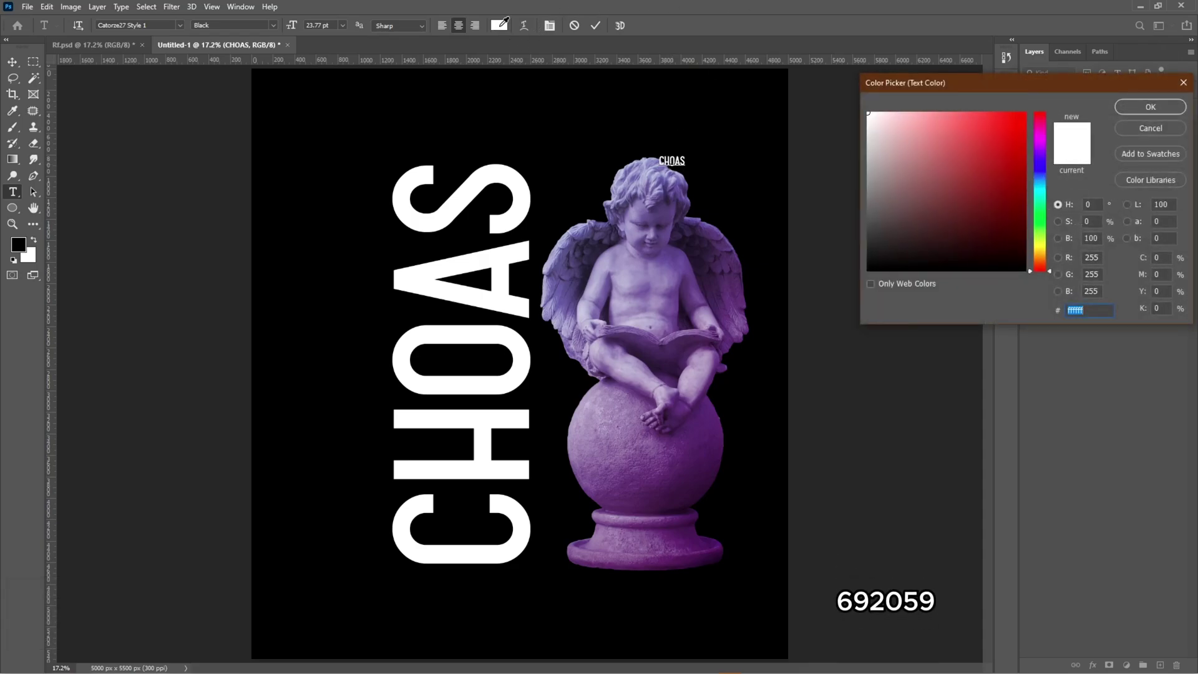
type("69")
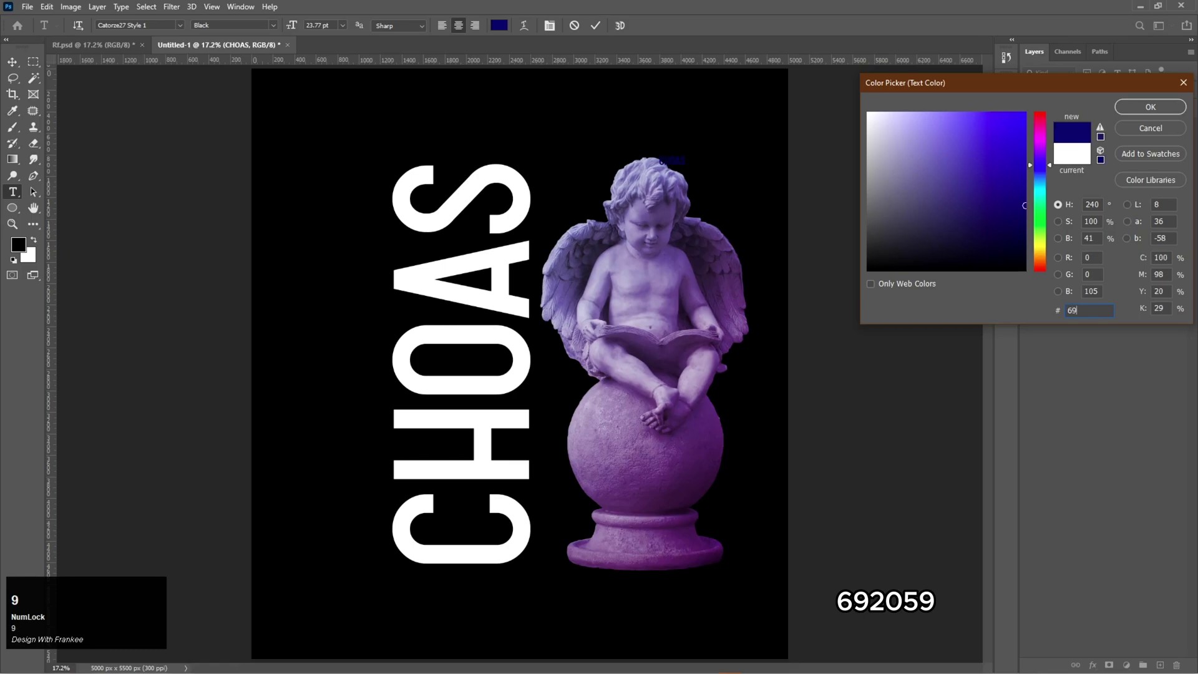
type("20")
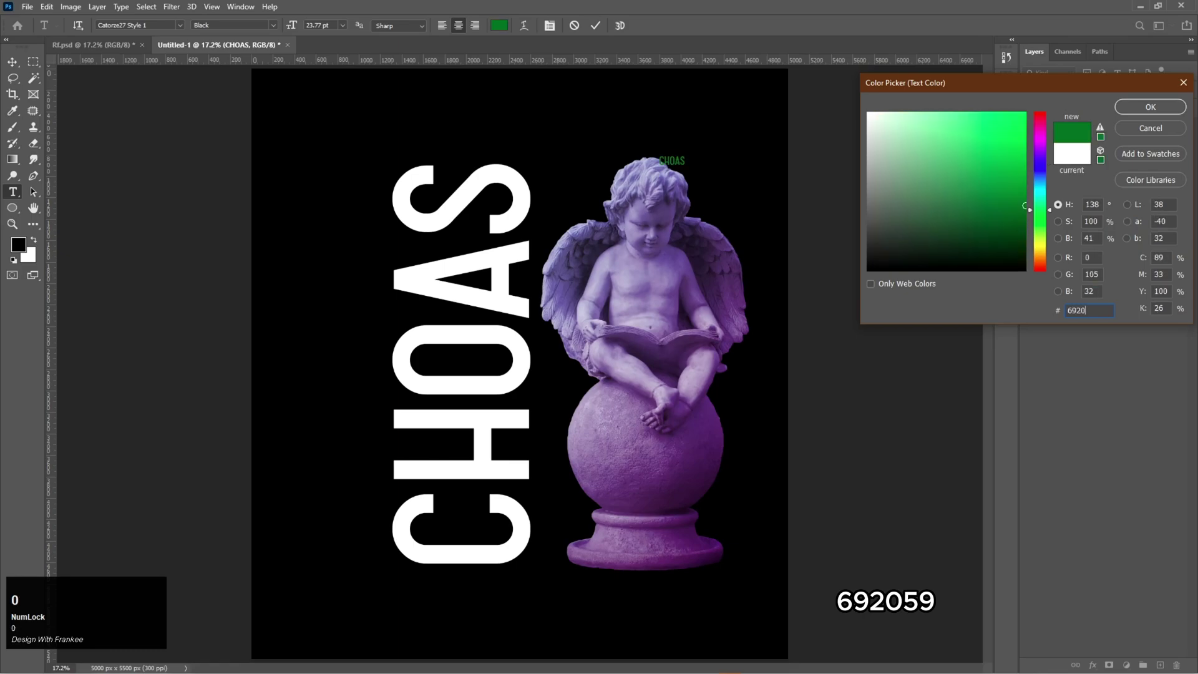
type("59")
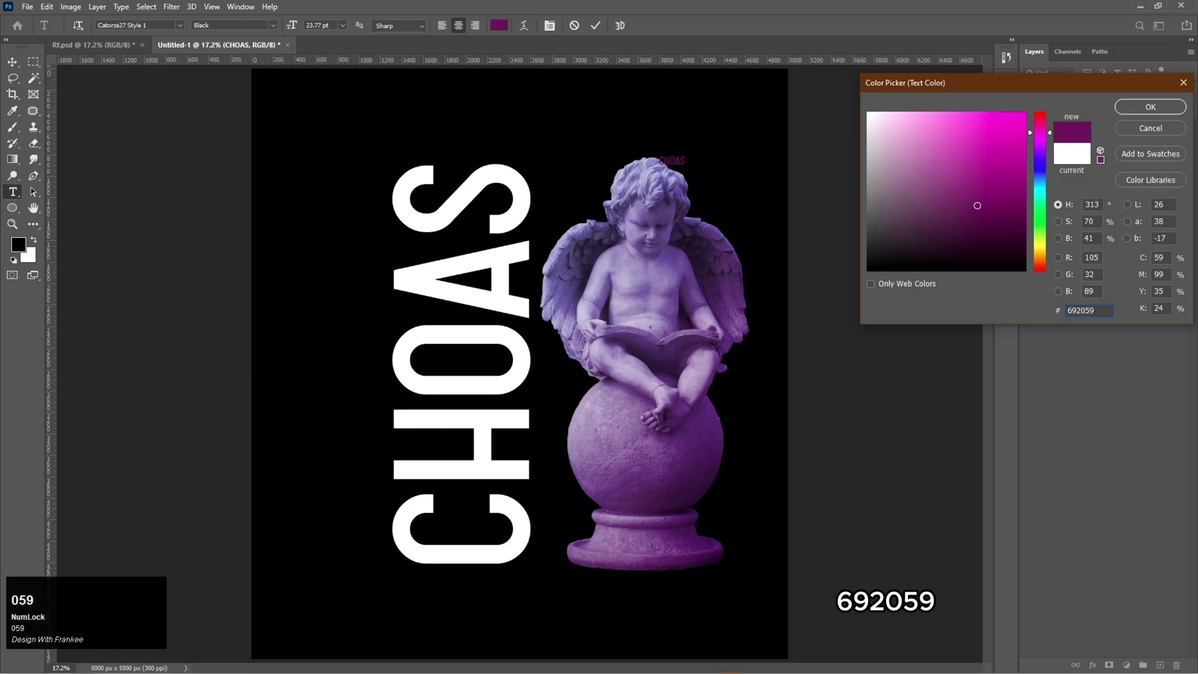
key("Return")
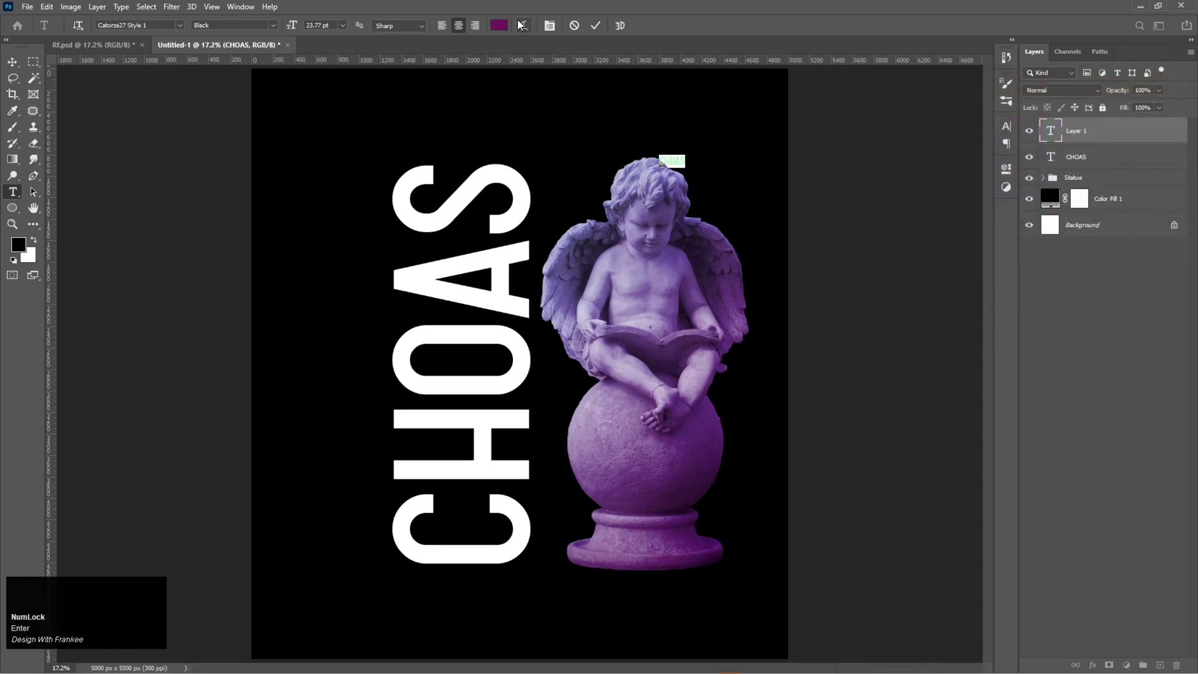
left_click(596, 26)
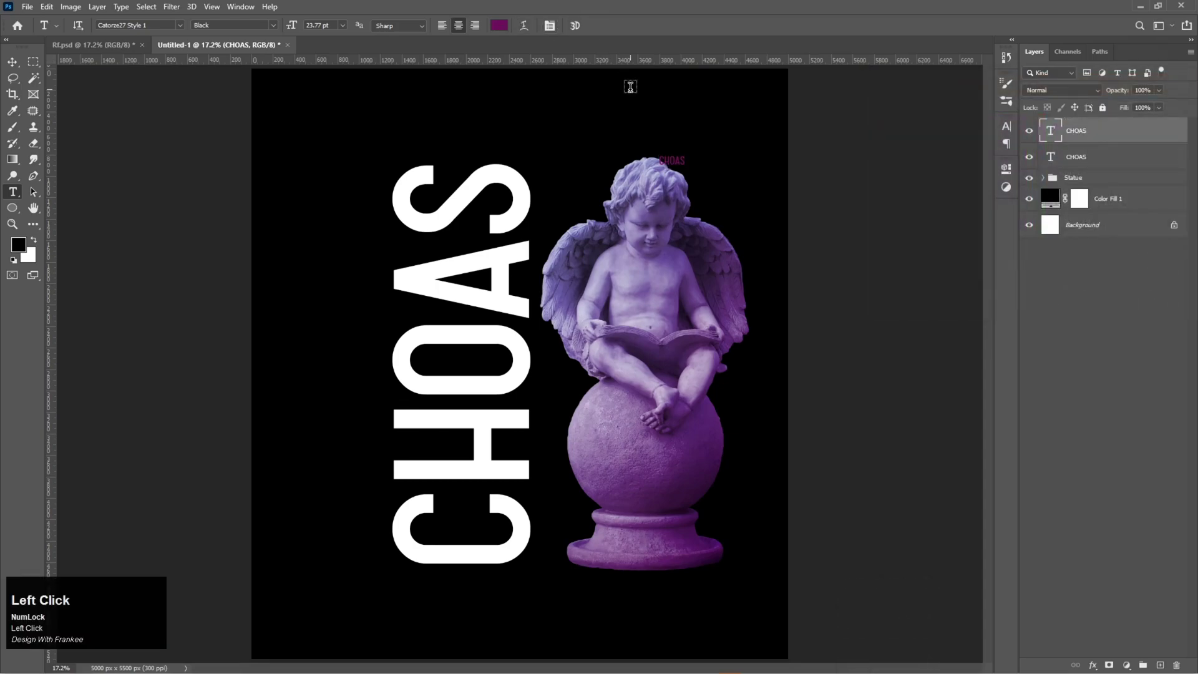
Enlarge the purple CHOAS text to about the statue's width and move it down over the statue's base.
key("ctrl+t")
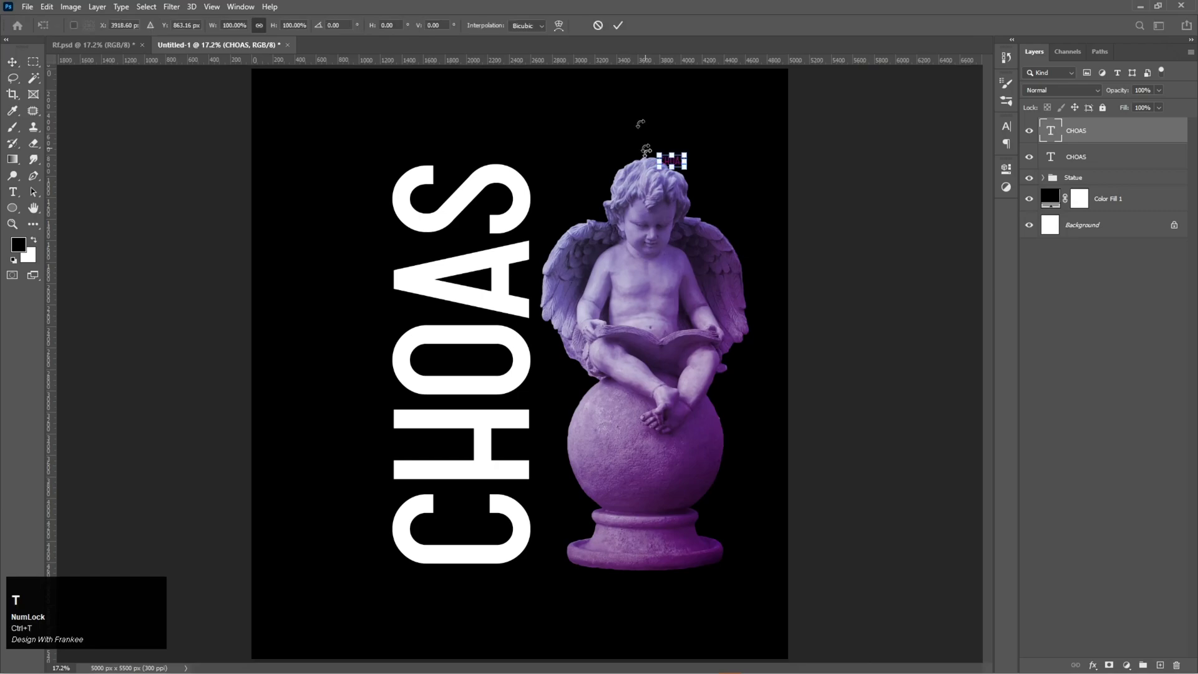
left_click_drag(686, 168, 647, 163)
left_click_drag(717, 190, 758, 222)
left_click_drag(663, 164, 661, 516)
double_click(662, 516)
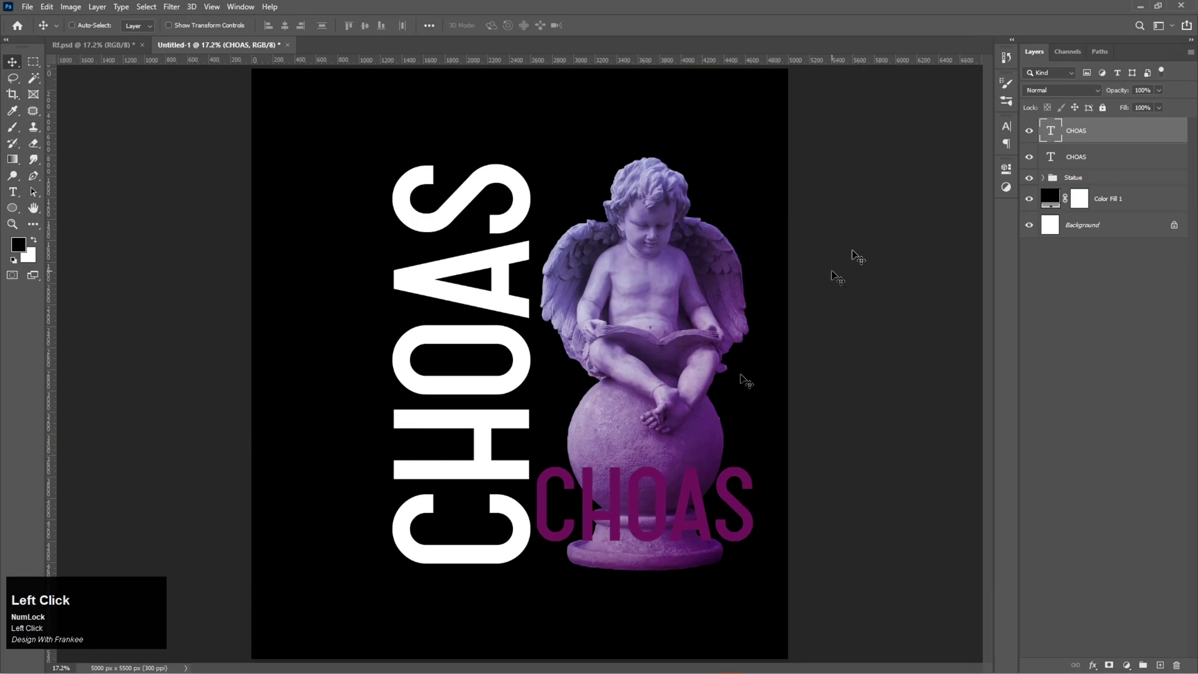
Place the purple CHOAS layer beneath the Statue group and enlarge it slightly, lining its bottom up with the vertical title's lower end.
left_click_drag(1102, 130, 1090, 184)
left_click_drag(671, 509, 671, 530)
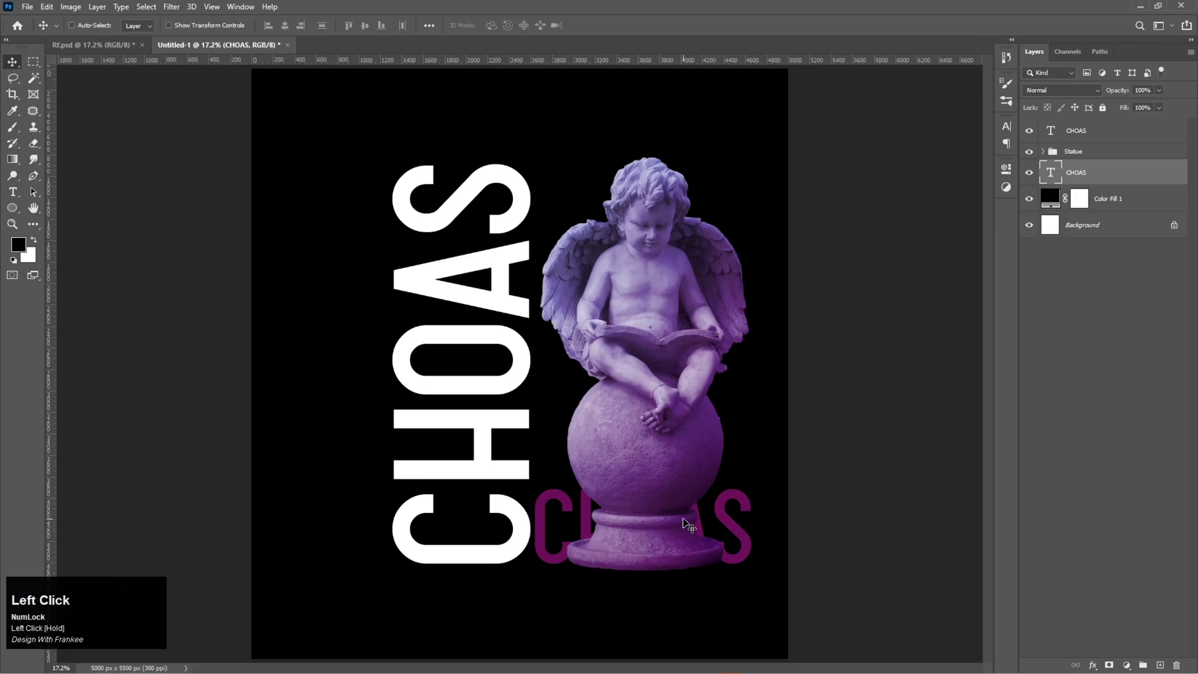
key("ctrl+t")
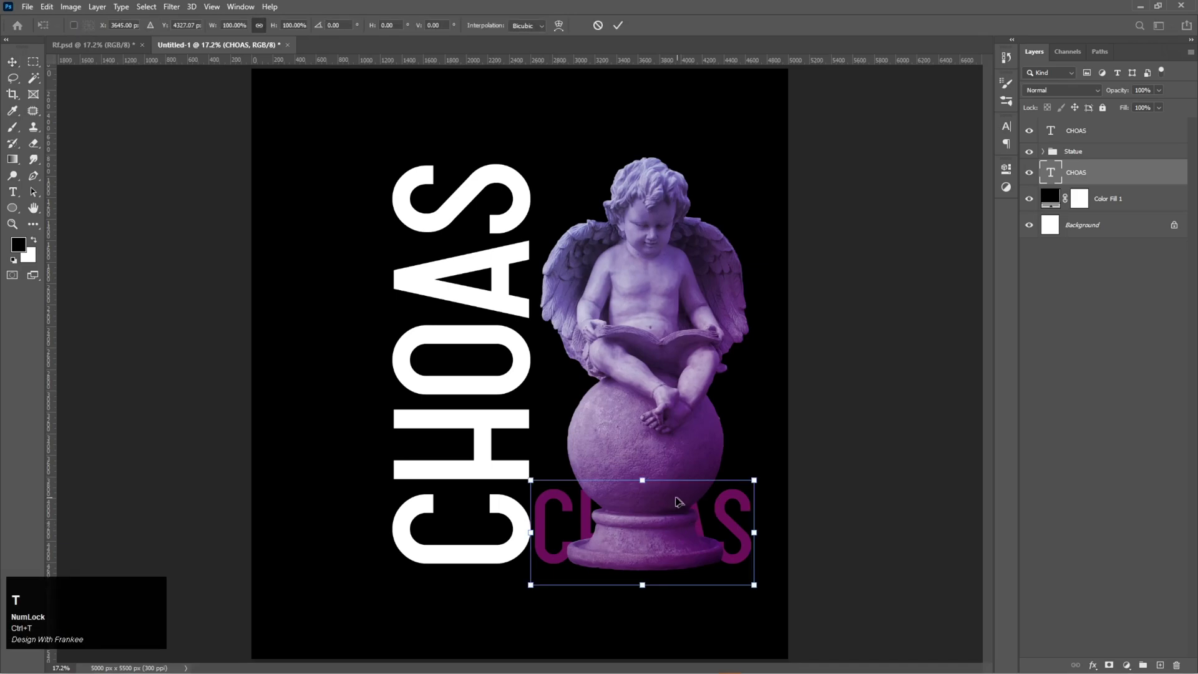
left_click_drag(640, 484, 641, 470)
mouse_move(641, 517)
left_mouse_down()
mouse_move(653, 514)
mouse_move(638, 535)
left_mouse_up()
double_click(643, 533)
Duplicate the purple CHOAS text and place the copy directly above the original with a small gap.
left_click_drag(638, 538, 653, 453)
key("Up")
key("Up")
key("Up")
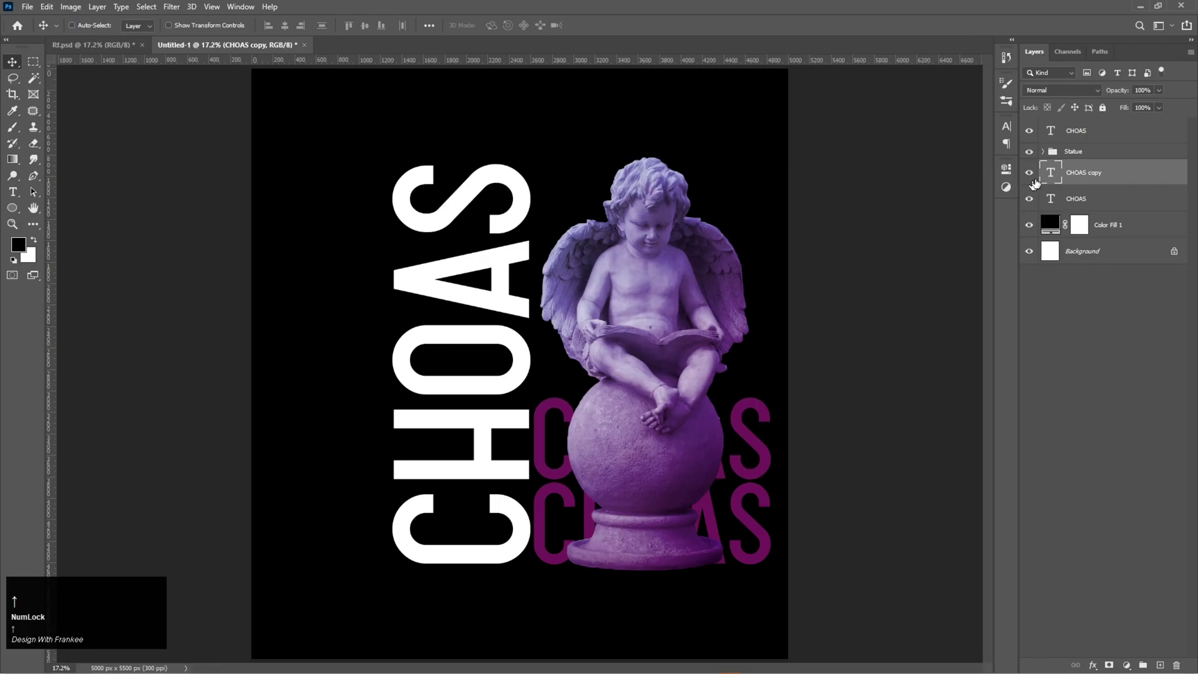
Recolor the upper purple CHOAS copy to white (ffffff).
double_click(1042, 180)
left_click(499, 25)
left_click(880, 140)
left_click_drag(881, 139, 806, 82)
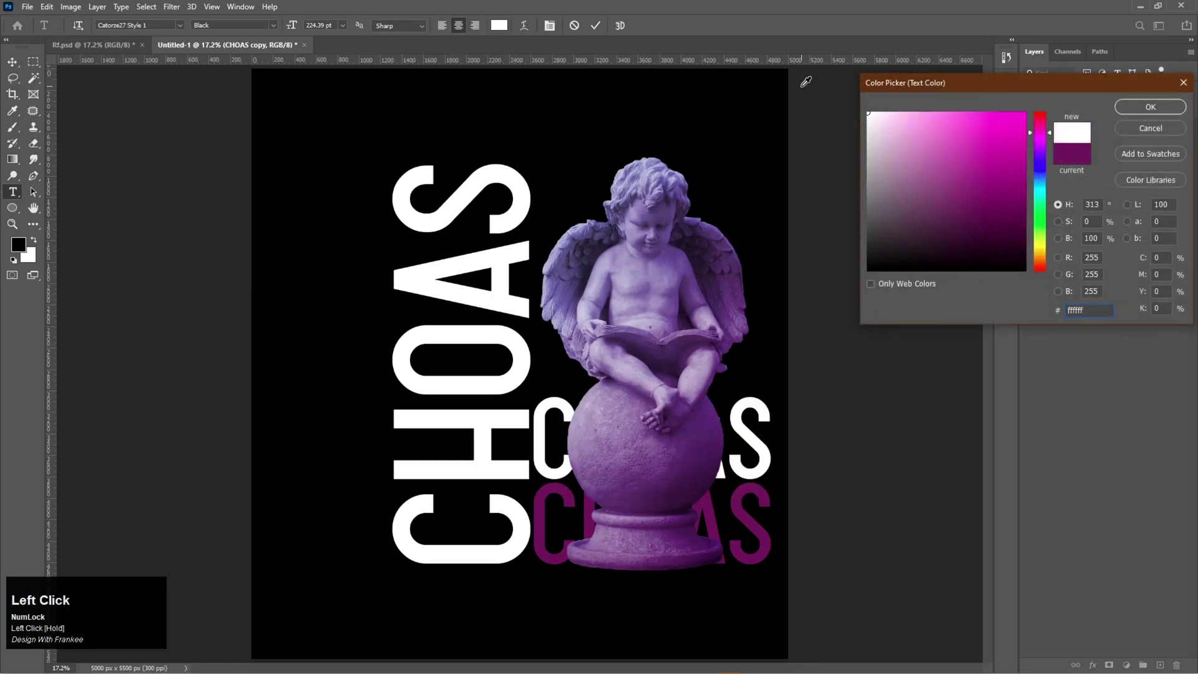
left_click(1151, 110)
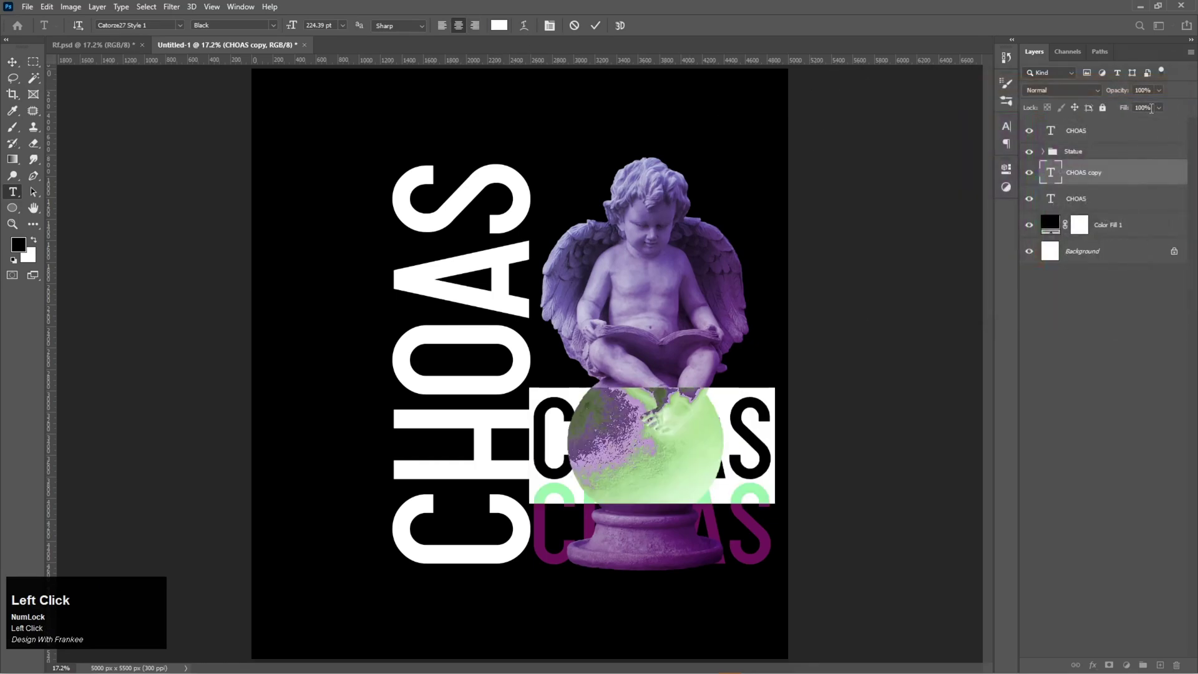
left_click(596, 25)
key("v")
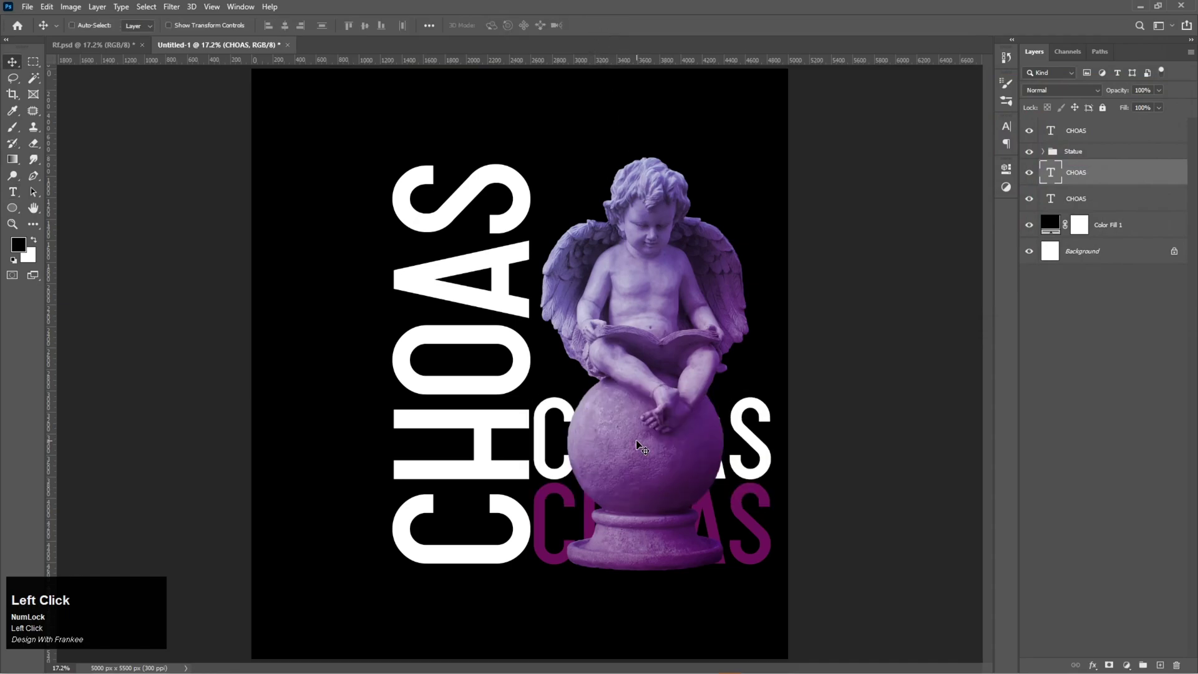
Duplicate the horizontal white CHOAS text directly above itself and set the copy's fill to 0%.
left_click_drag(643, 448, 639, 360)
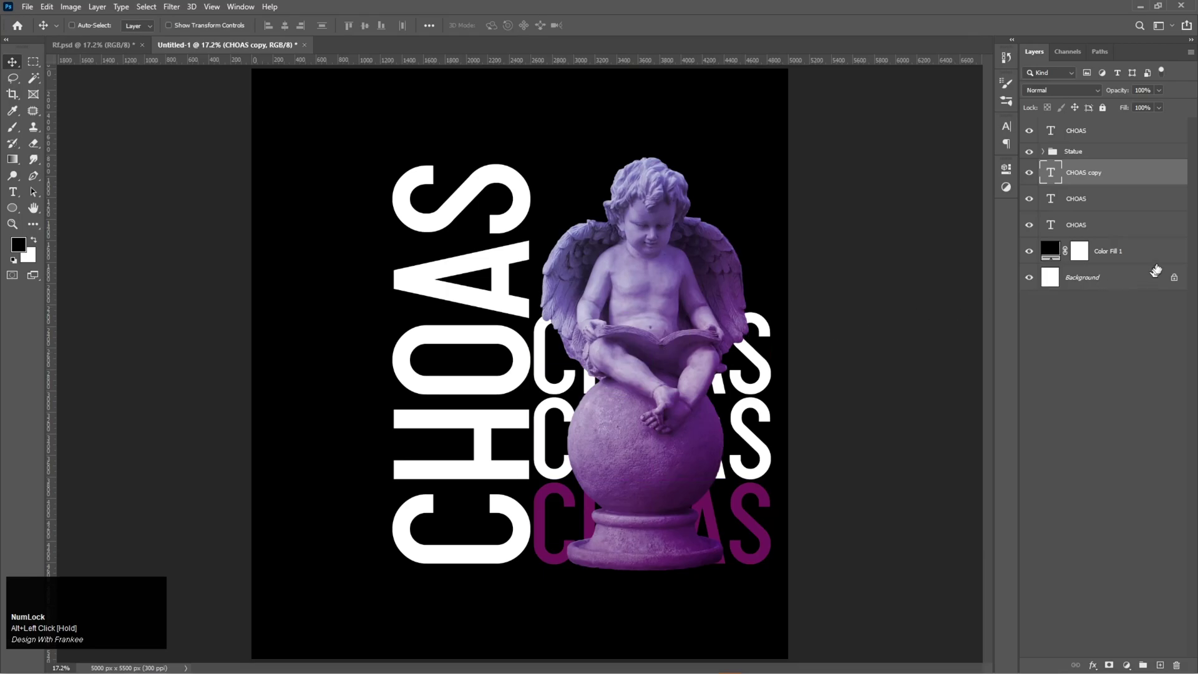
left_click(1159, 107)
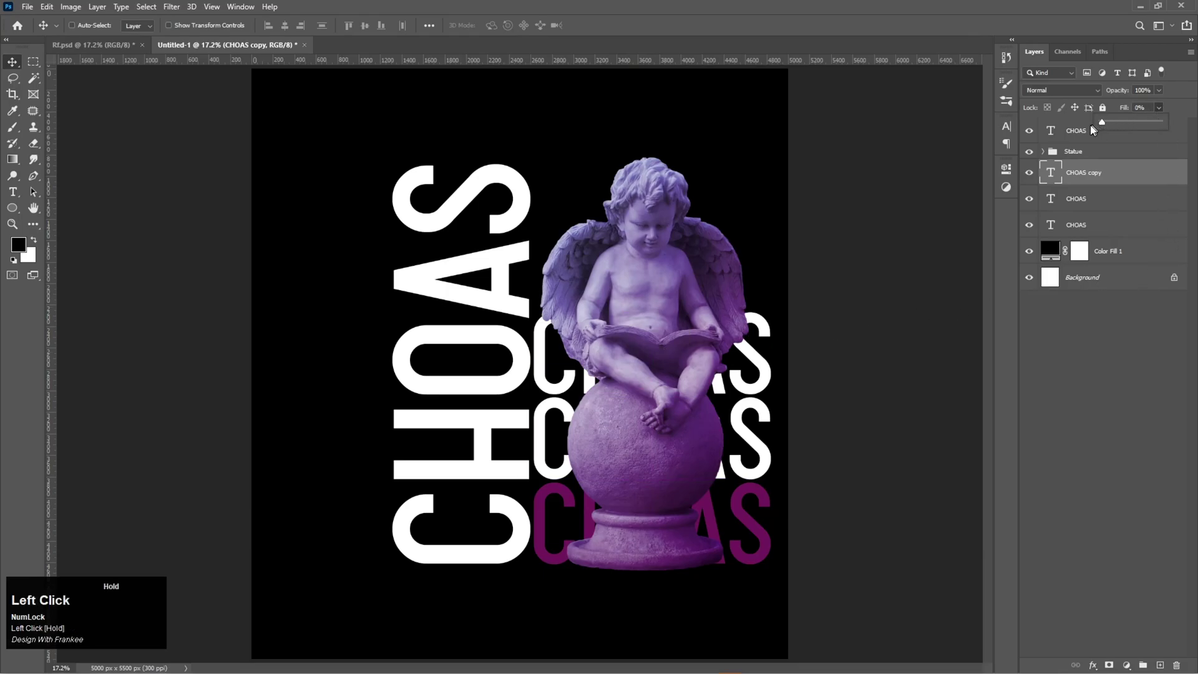
left_click_drag(1158, 119, 1099, 118)
Give the zero-fill CHOAS copy a white (ffffff) 10 px outside stroke at 100% opacity.
right_click(1098, 171)
left_click(1055, 123)
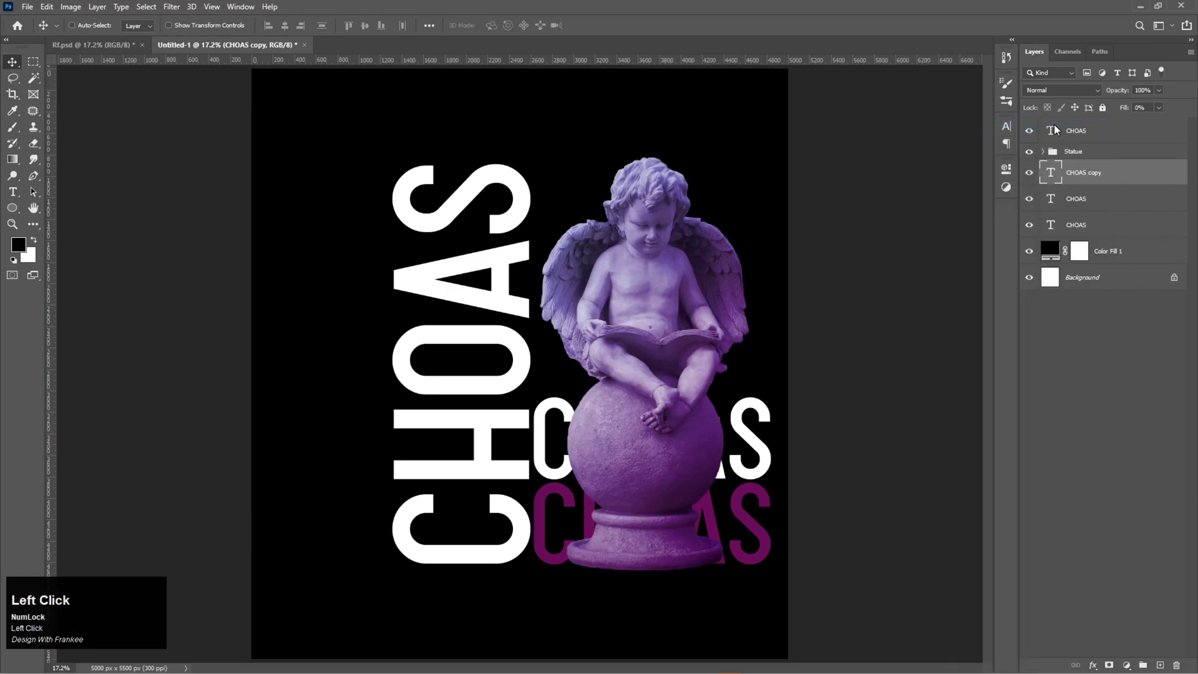
left_click(805, 234)
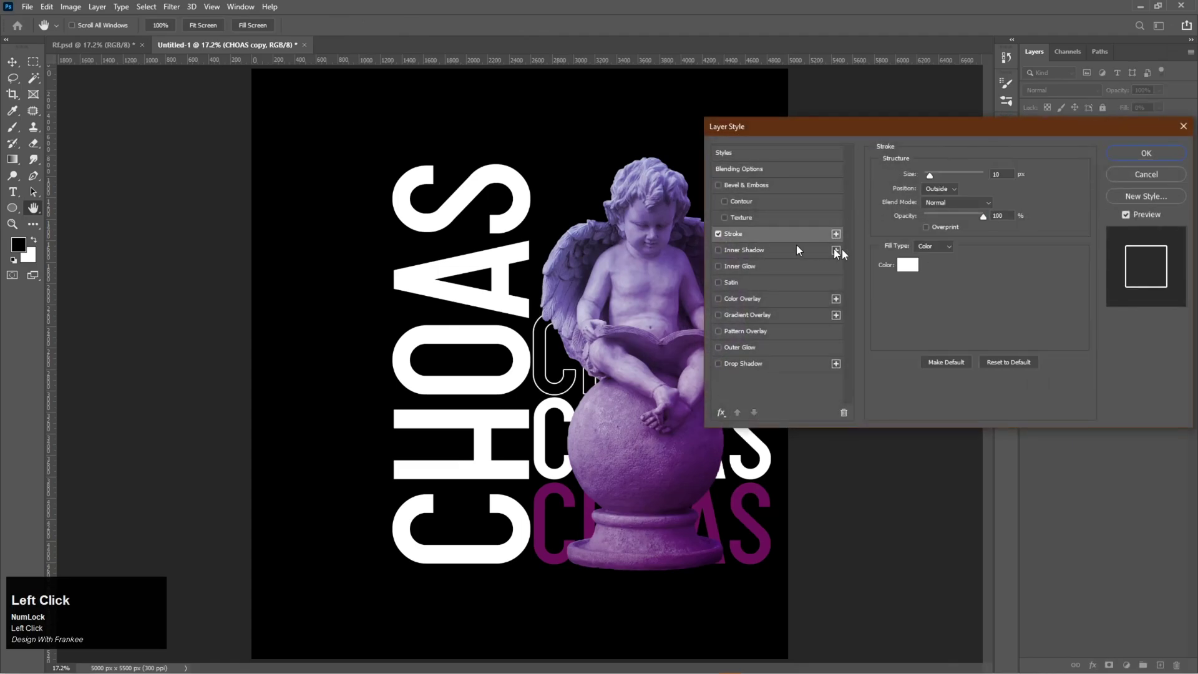
left_click(906, 265)
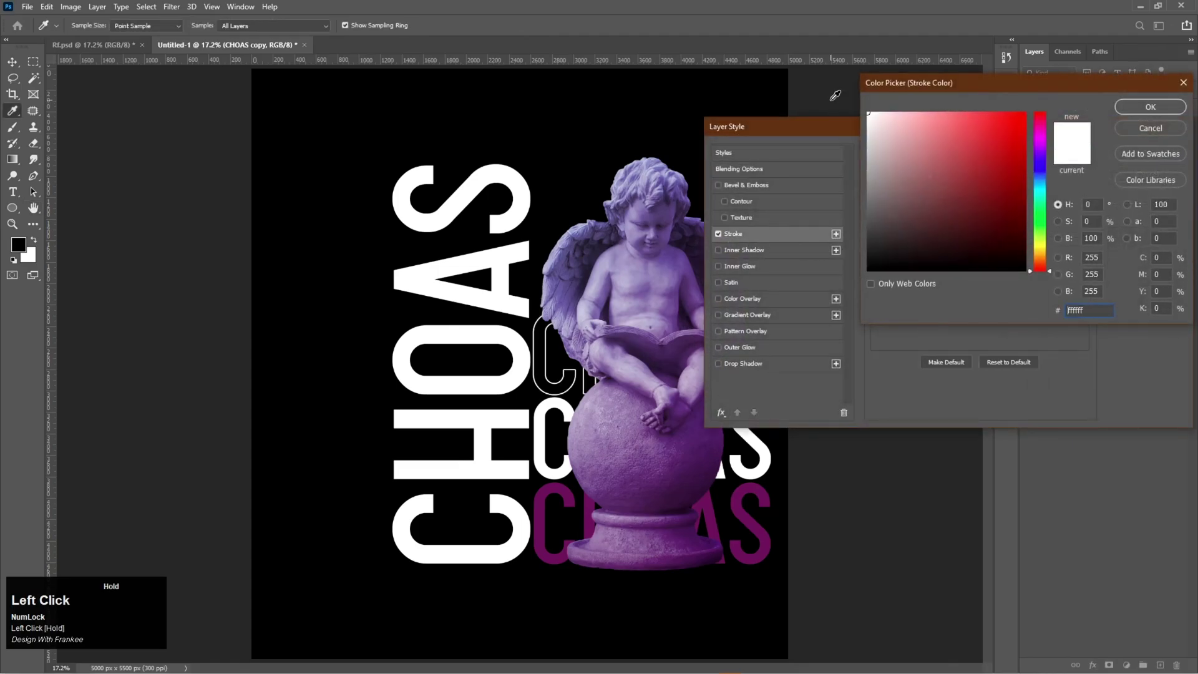
left_click(1150, 108)
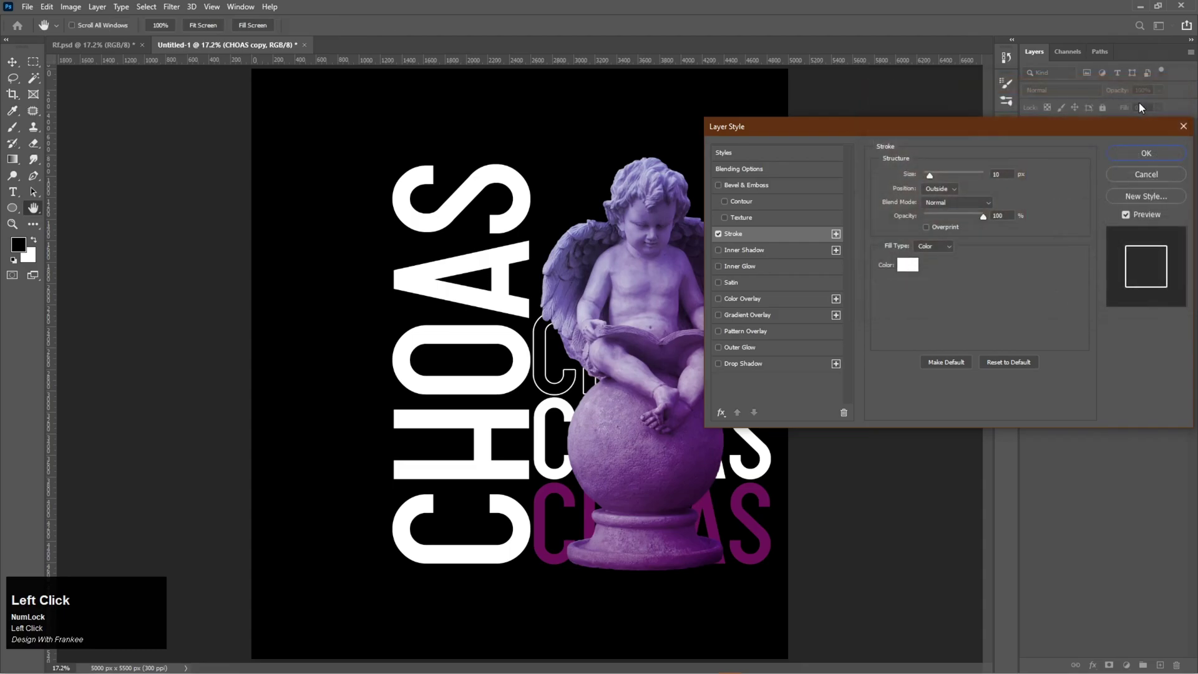
left_click(1135, 155)
left_click(1184, 173)
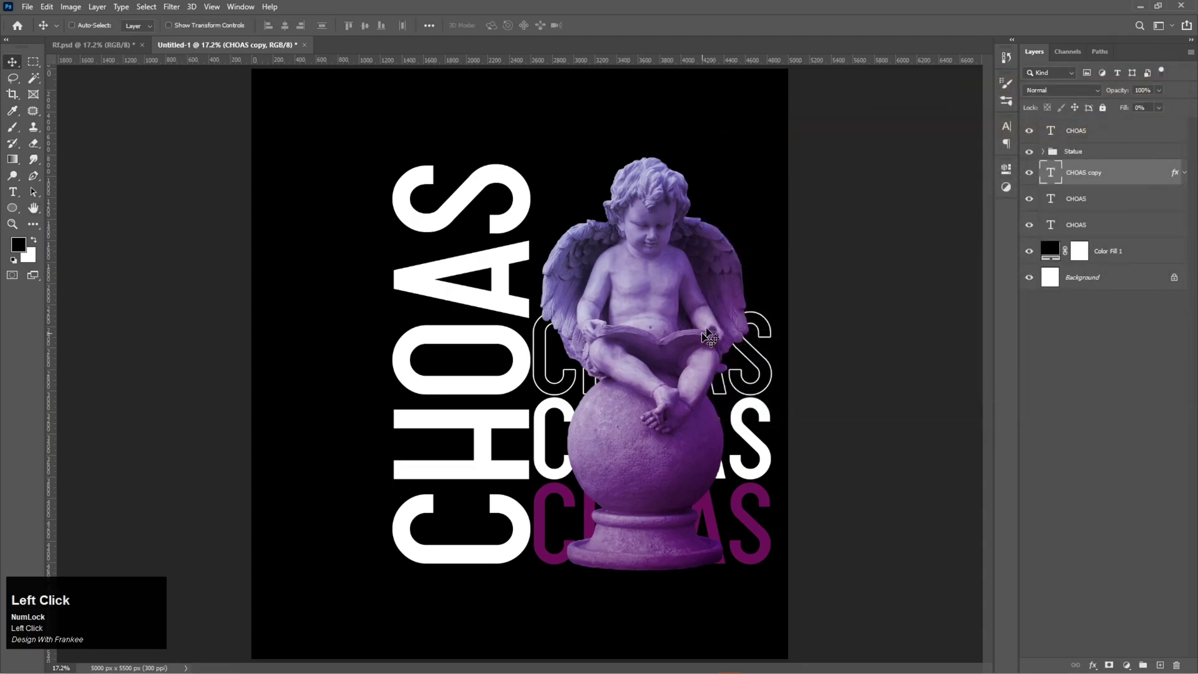
Duplicate the outlined CHOAS text twice, stacking the copies upward behind the statue to its head.
left_click_drag(689, 354, 663, 198)
left_click(668, 274, "alt")
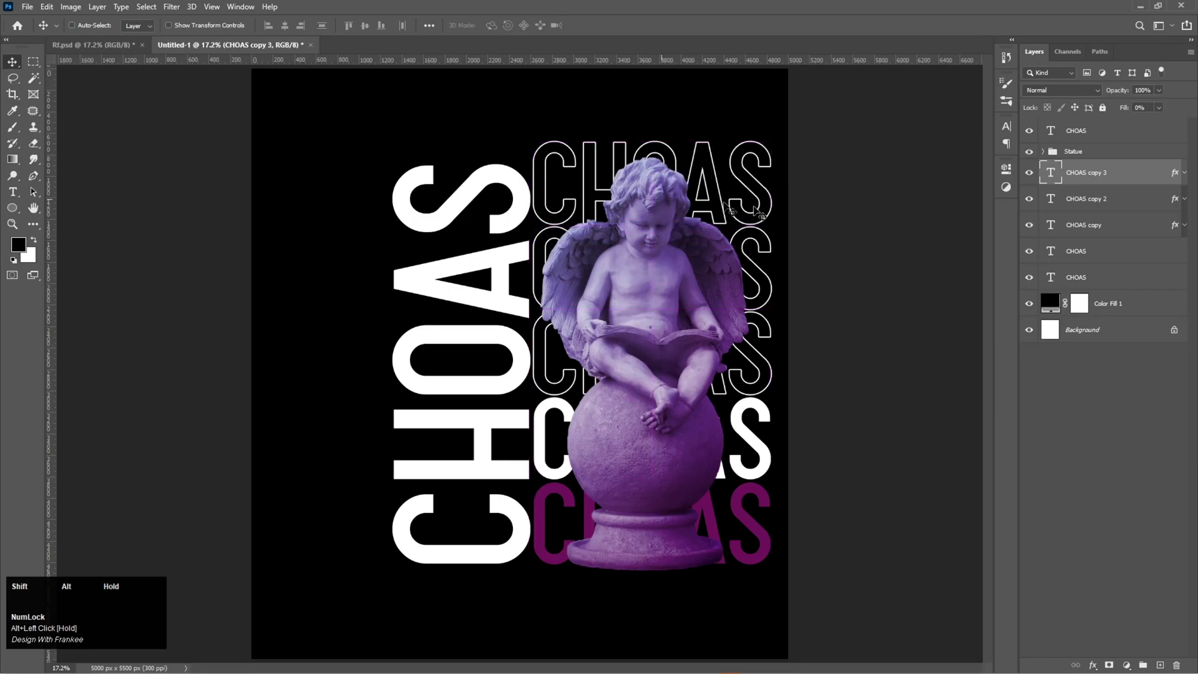
Distribute the five horizontal CHOAS layers evenly in the vertical direction and group them.
left_click(1077, 277, "shift")
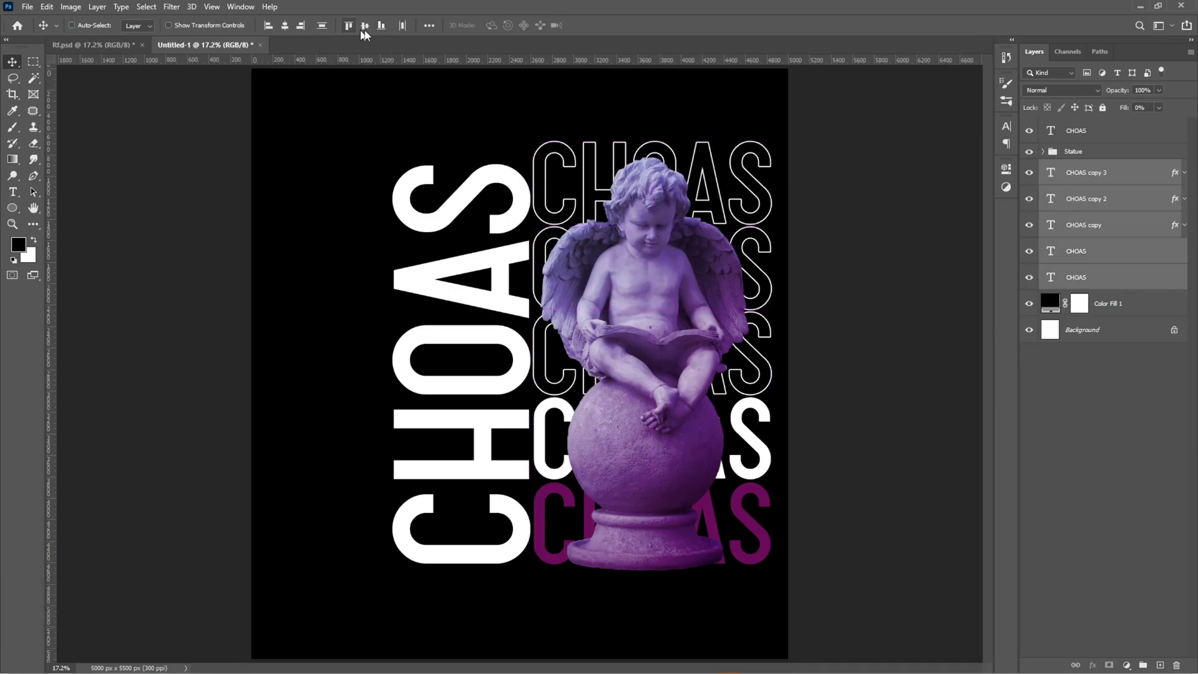
left_click(323, 25)
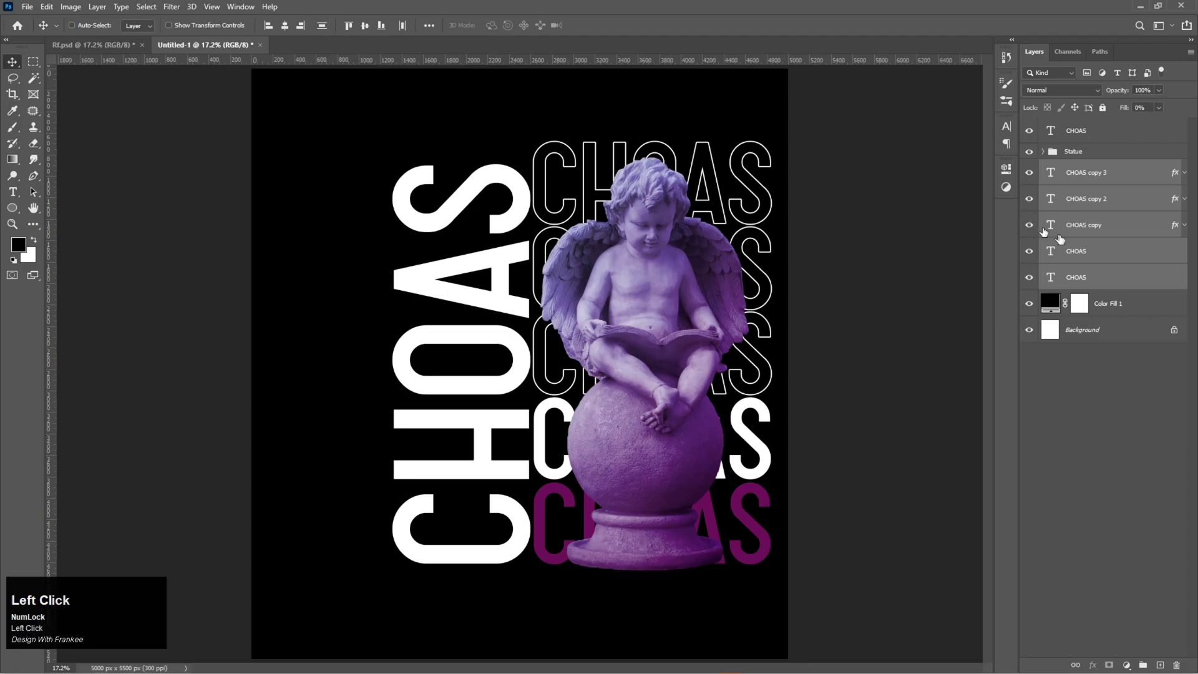
key("ctrl+g")
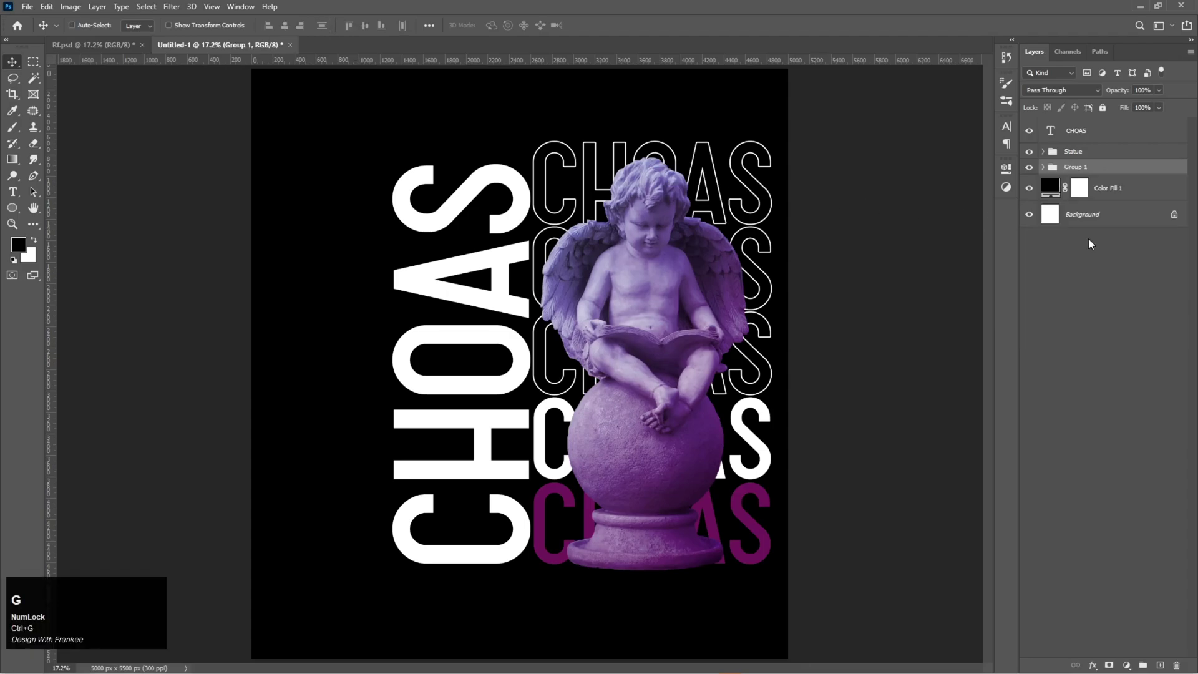
Scale the stacked CHOAS group down to match the height of the vertical CHOAS title and fine-adjust the title's position.
key("ctrl+t")
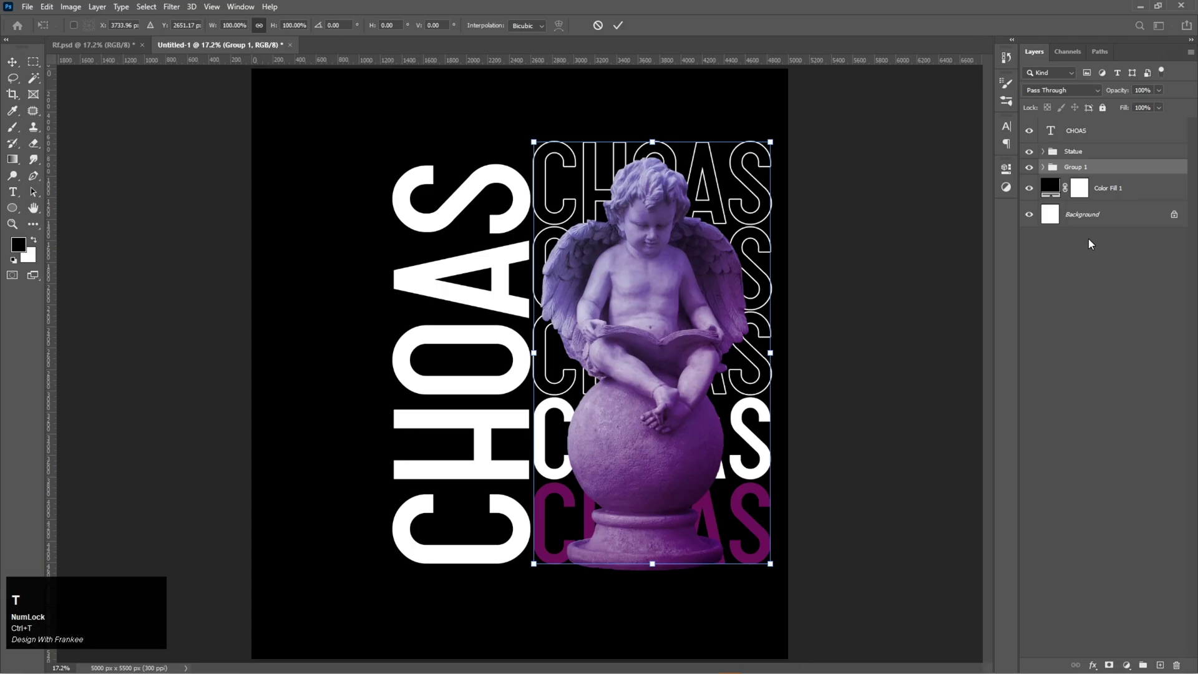
left_click_drag(646, 137, 650, 163)
double_click(662, 358)
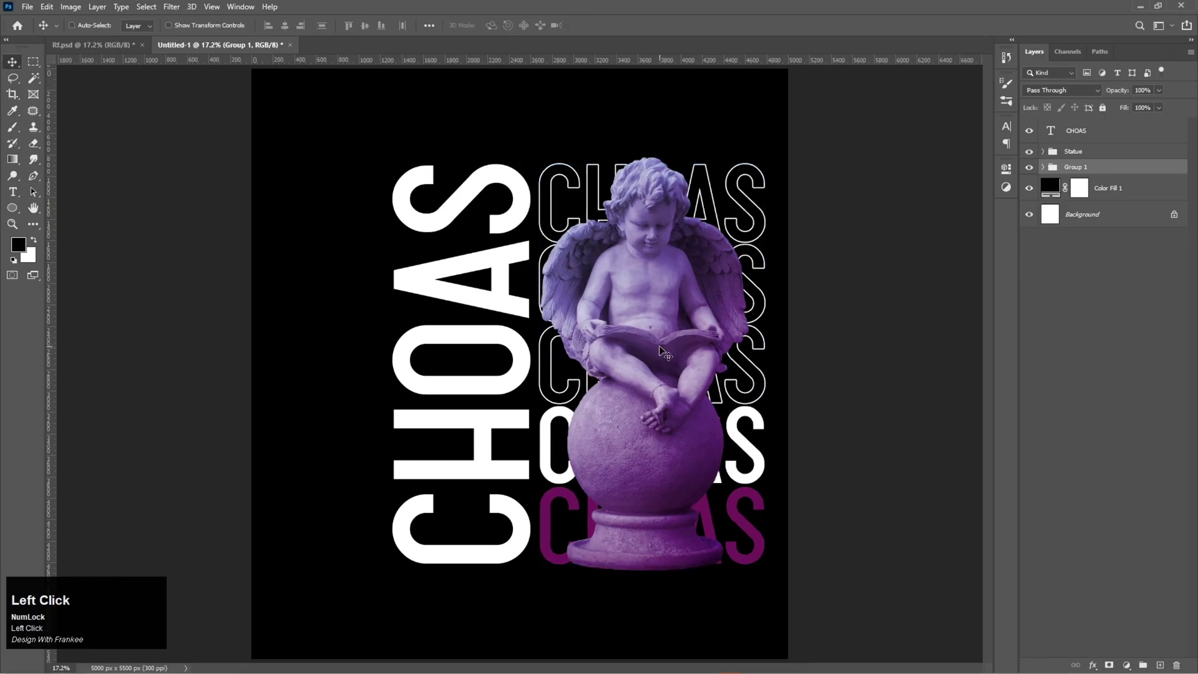
left_click(1117, 139)
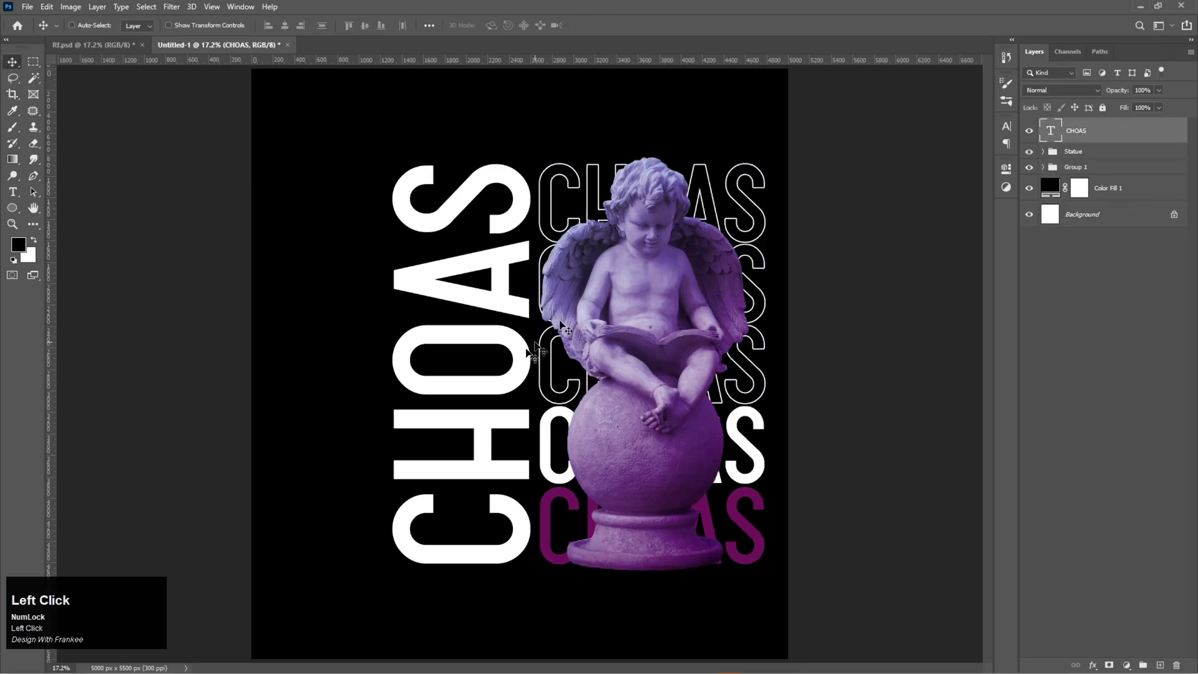
left_click_drag(482, 385, 482, 383, "shift")
Add the text "BRING THE" on the empty black area beside the vertical CHOAS title.
key("t")
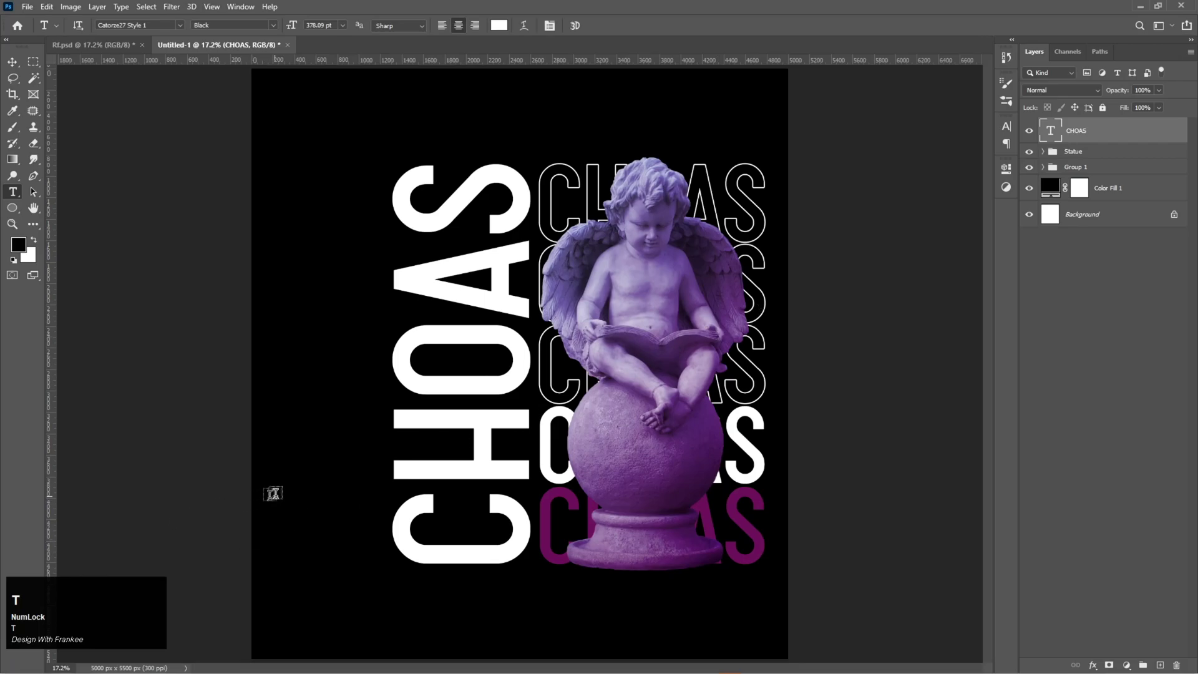
left_click(12, 62)
key("t")
left_click(313, 452)
type("B")
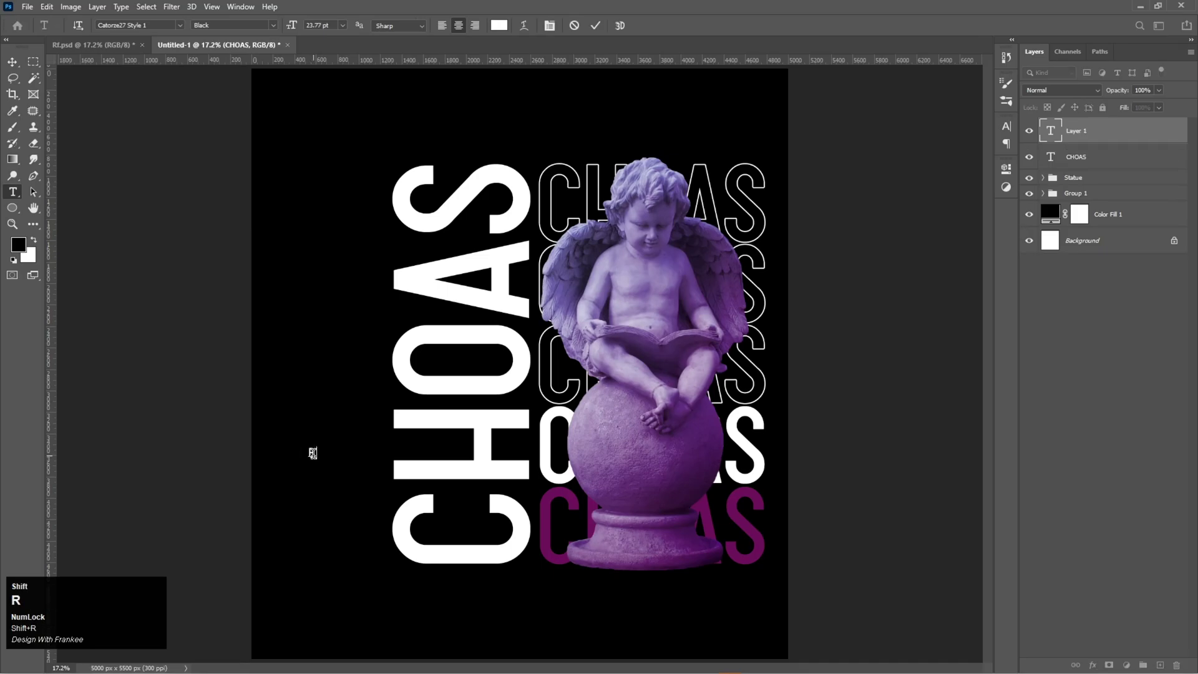
type("RING THE")
Recolour the BRING THE text with the purple (692059) sampled from the lowest stacked CHOAS text.
key("ctrl+a")
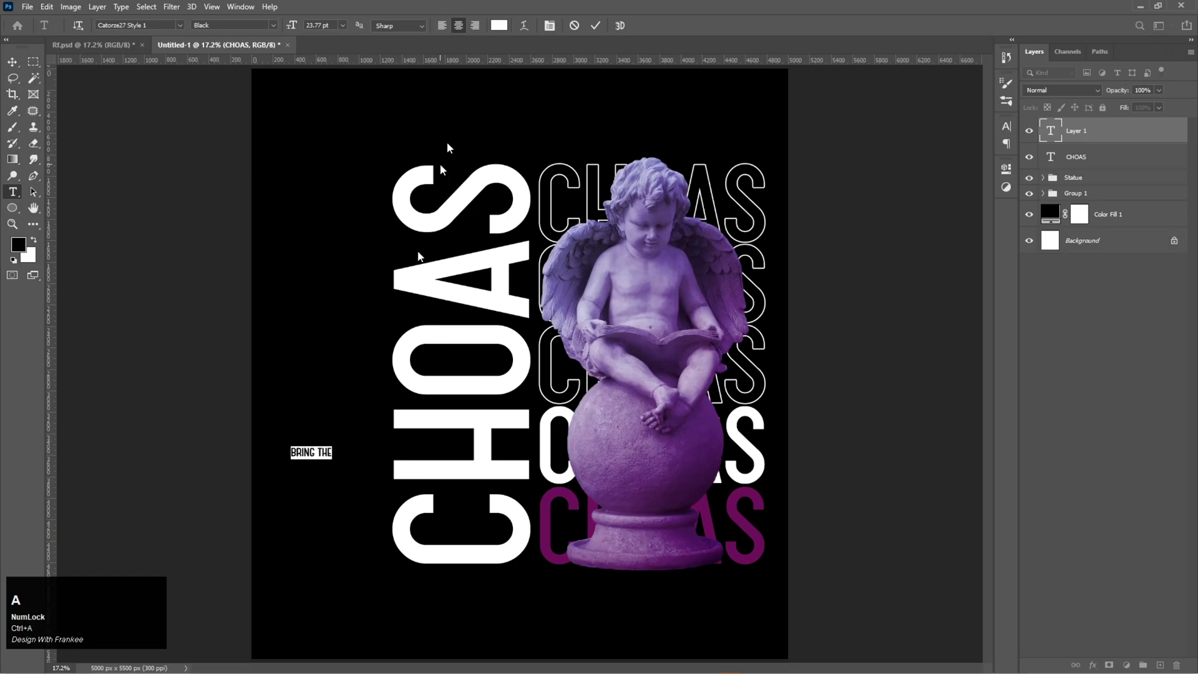
left_click(499, 26)
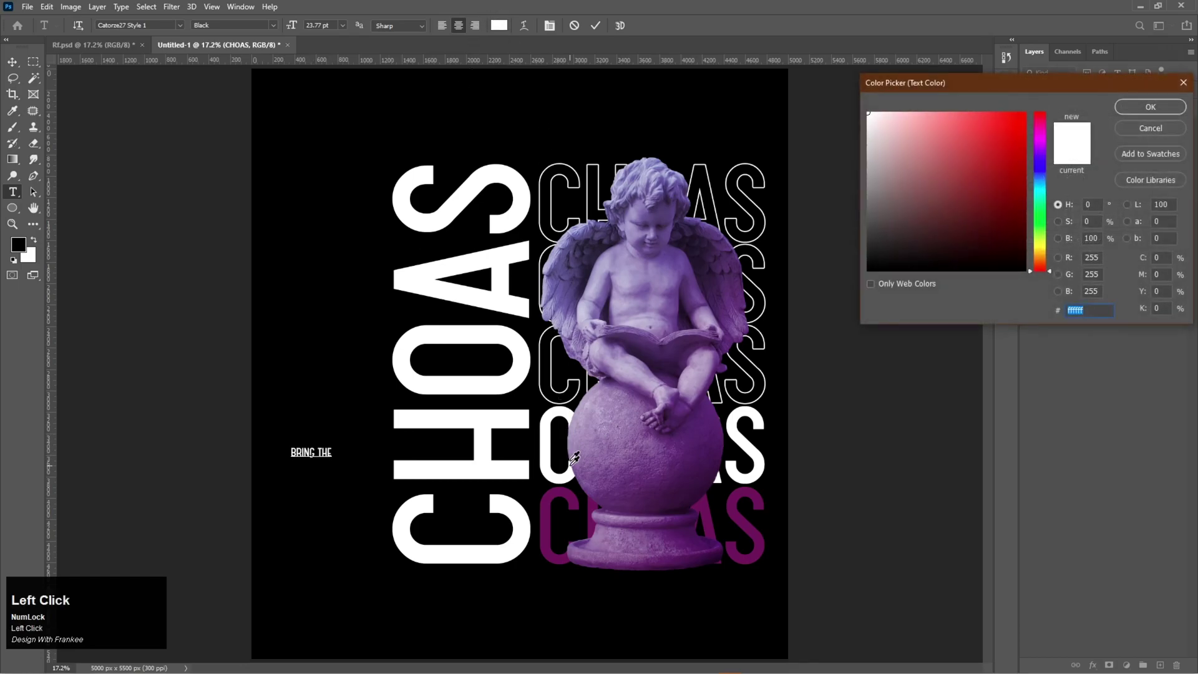
left_click(570, 492)
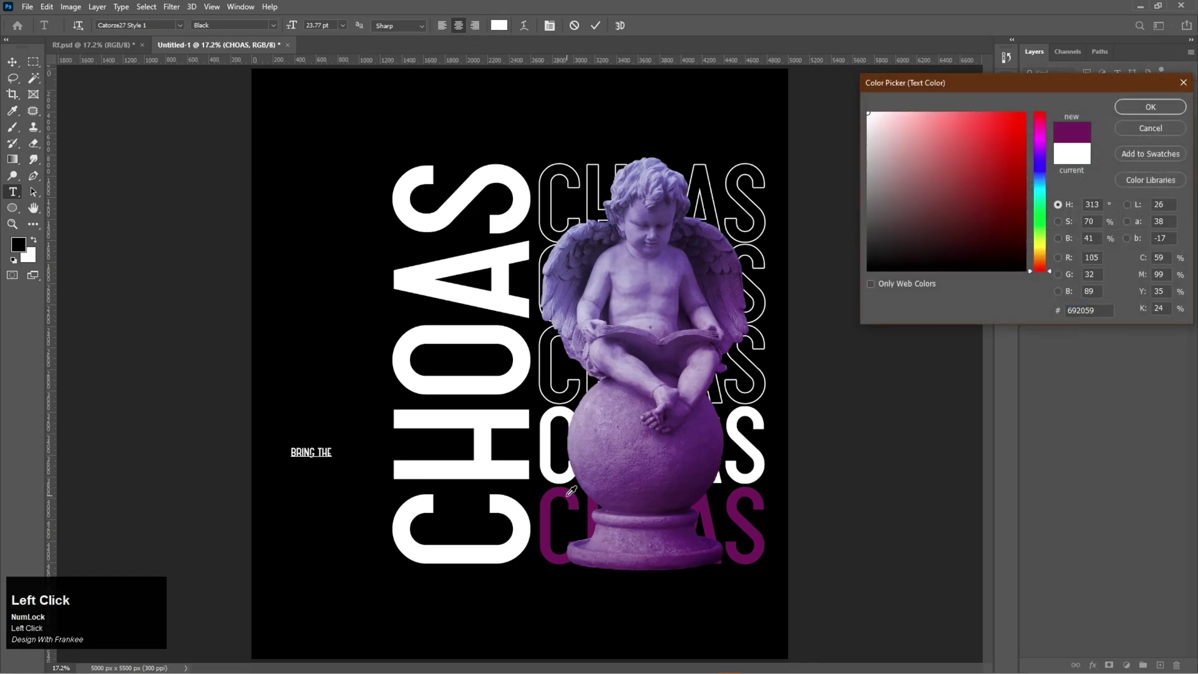
left_click(1150, 107)
left_click(595, 25)
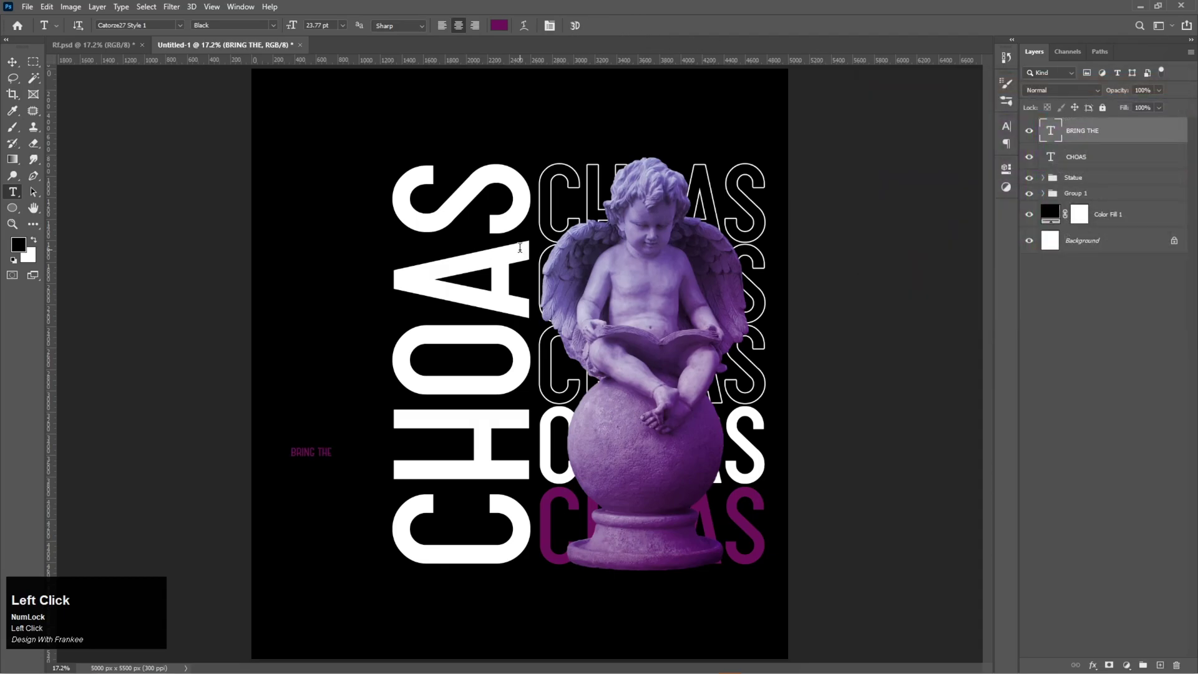
Rotate the BRING THE text to read upward, enlarge it and place it beside the vertical title, aligned with the title's base.
key("v")
key("ctrl+t")
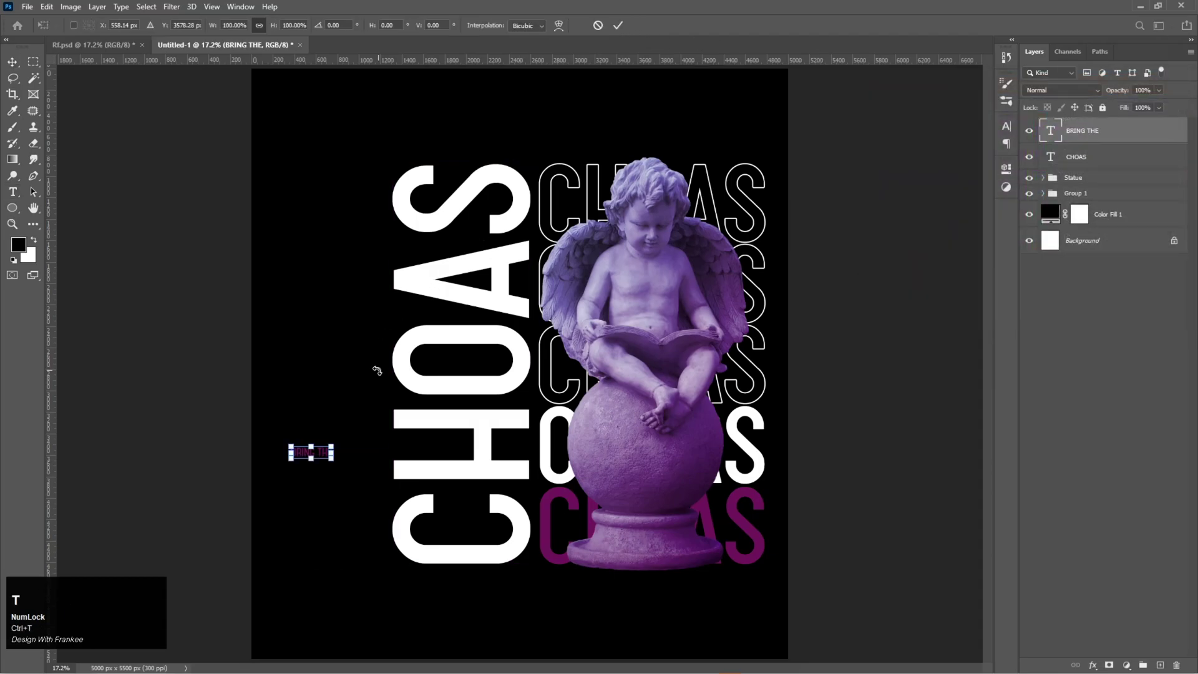
left_click_drag(354, 413, 187, 302)
left_click_drag(318, 473, 414, 545)
left_click_drag(313, 500, 361, 497)
left_click_drag(361, 337, 360, 326)
key("Return")
left_click_drag(361, 436, 365, 434)
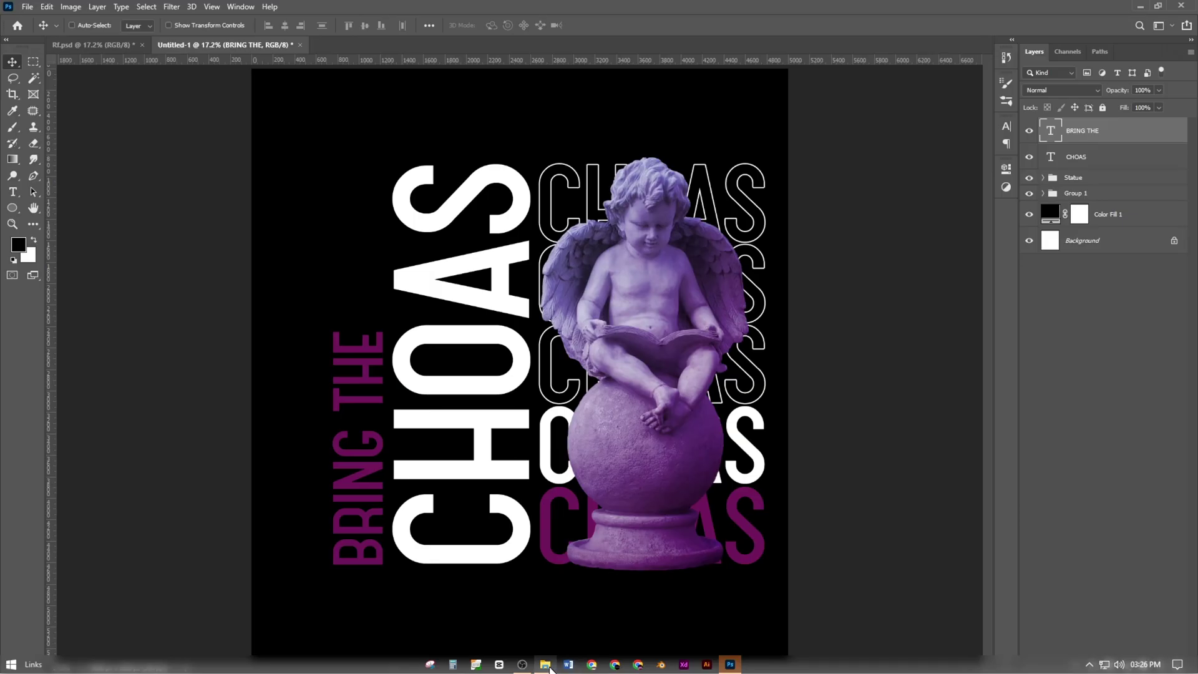
Import the Material graphic from the file folder and place it directly above the BRING THE text.
left_click(547, 665)
left_click(393, 89)
left_click_drag(392, 85, 382, 323)
left_click_drag(517, 365, 382, 244)
double_click(381, 261)
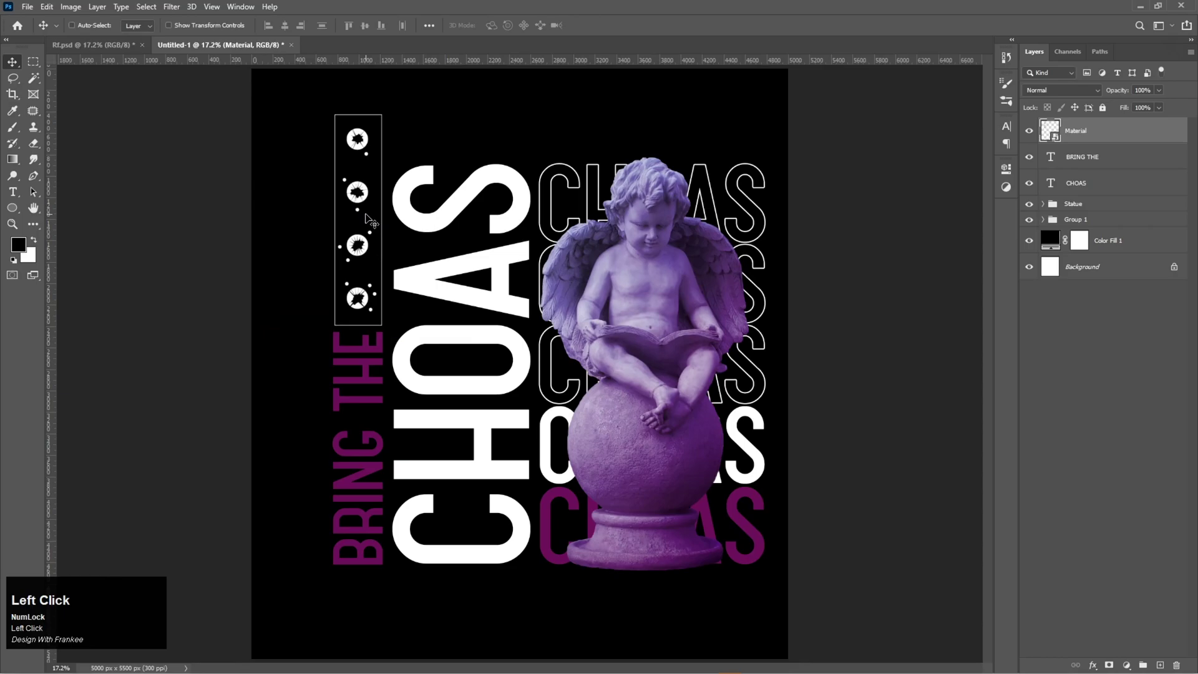
Scale the Material graphic down to fit between the BRING THE text and the top of the vertical title.
key("ctrl+t")
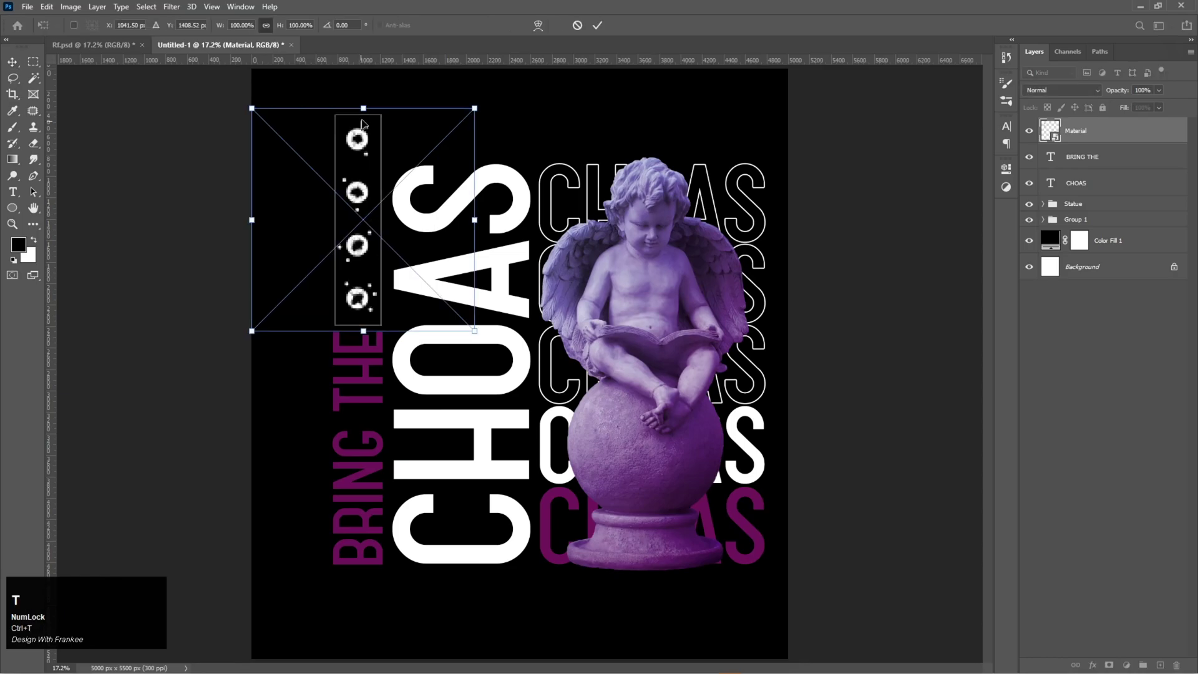
left_click_drag(363, 108, 363, 158)
double_click(368, 220)
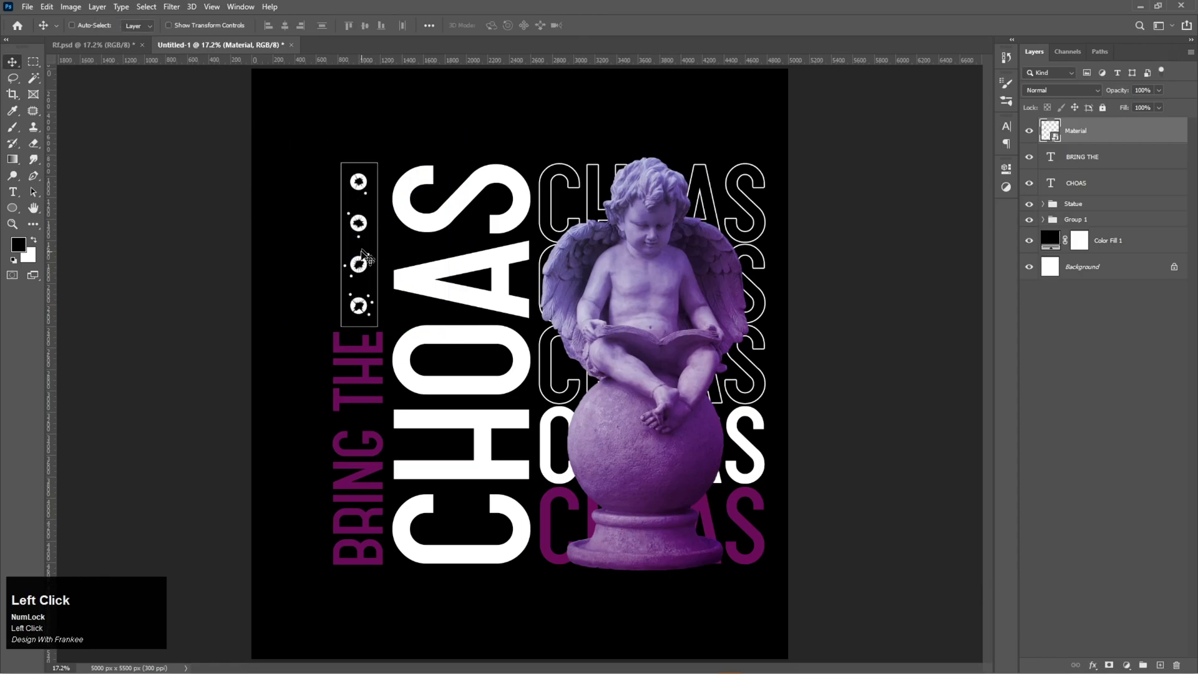
left_click_drag(361, 254, 361, 252)
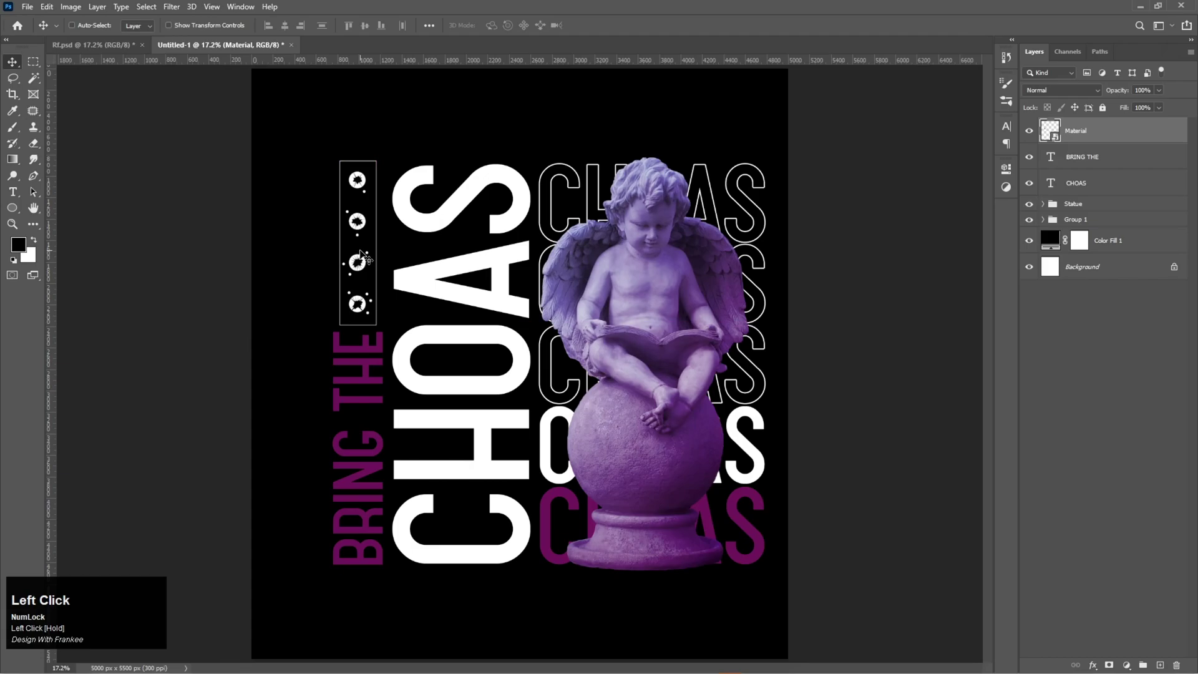
key("ctrl+t")
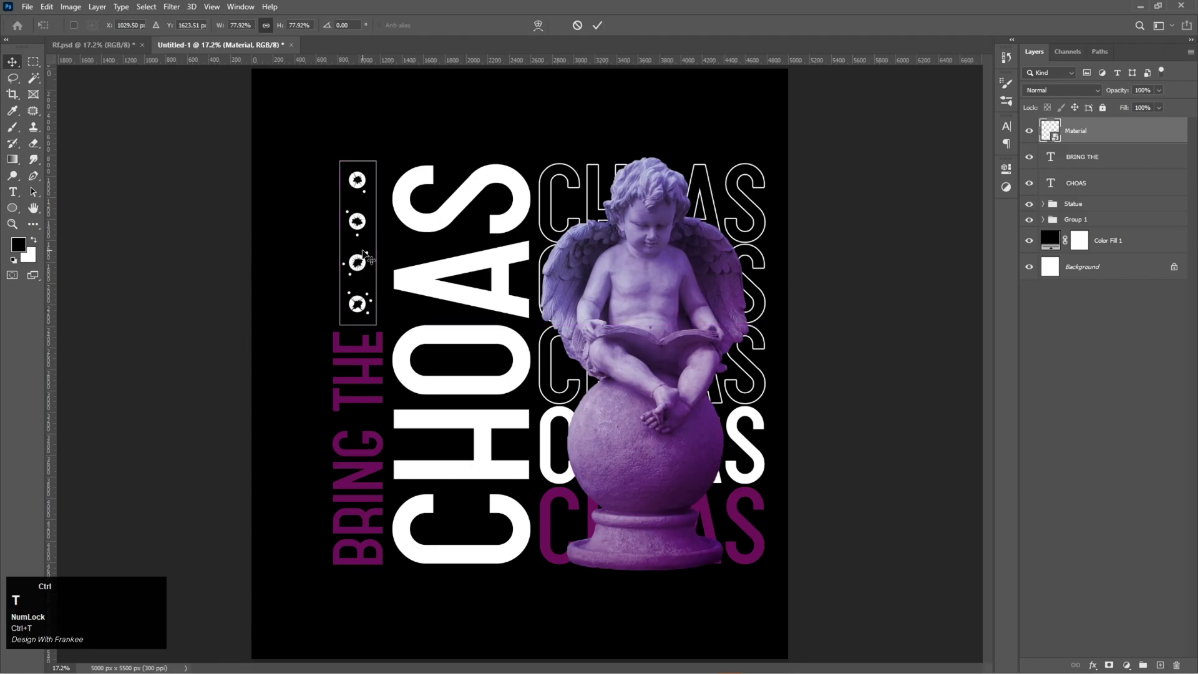
left_click_drag(361, 160, 362, 165)
double_click(357, 251)
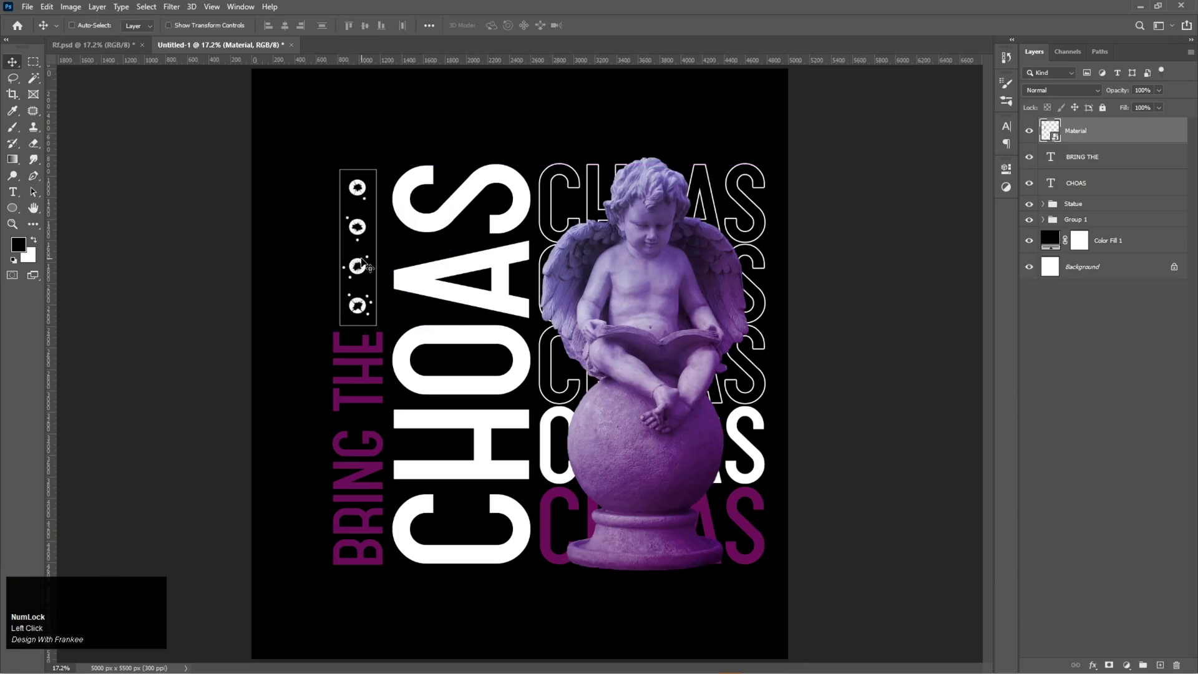
Shift all the artwork above the black fill layer sideways to centre it on the canvas.
left_click(1093, 223, "shift")
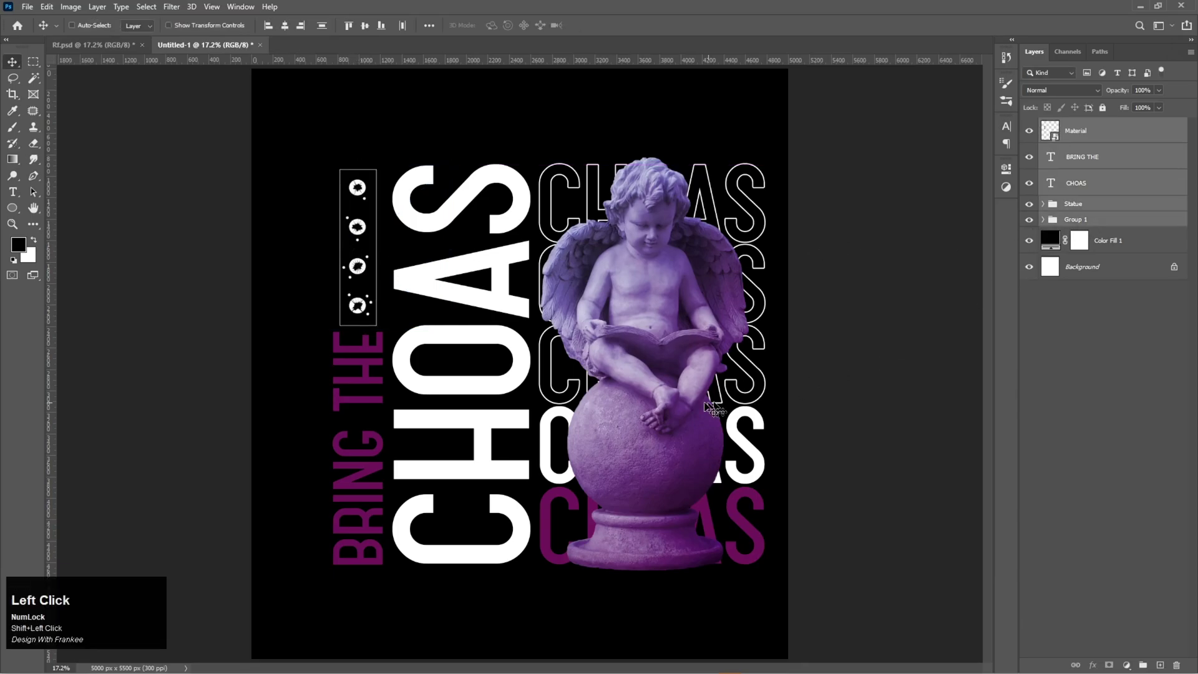
left_click_drag(611, 407, 587, 408)
left_click(1137, 299)
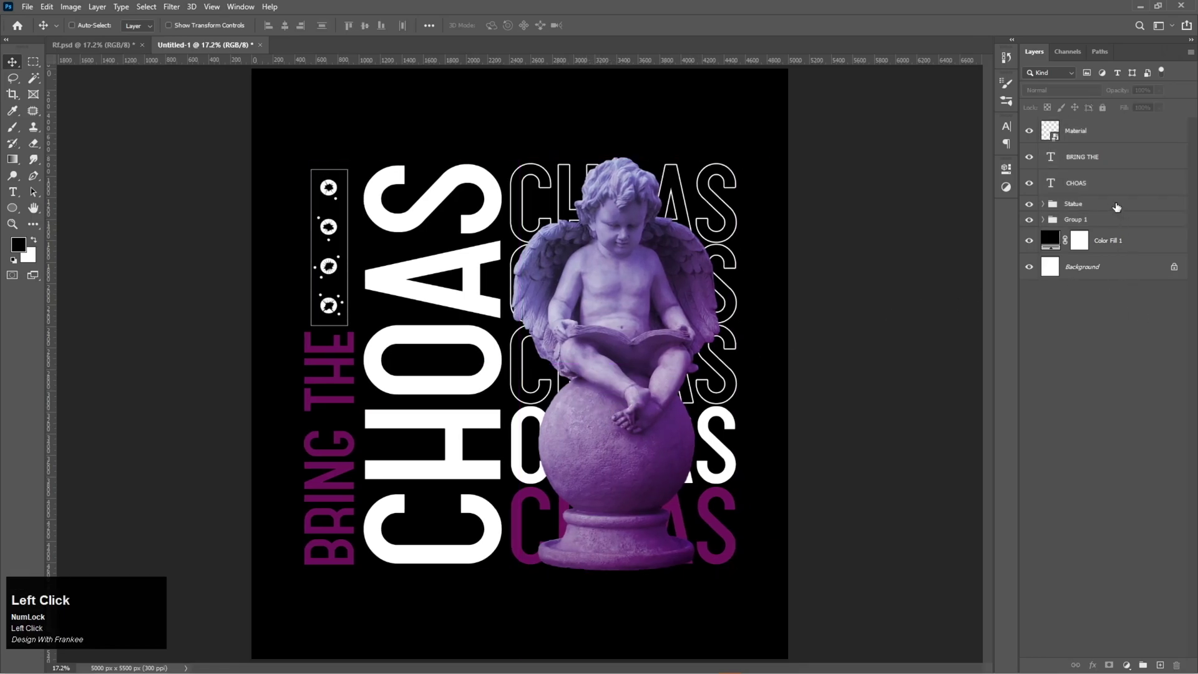
Rename the group of stacked CHOAS texts as Back Text.
left_click(1029, 221)
left_click(1028, 221)
double_click(1080, 219)
type("Back Te")
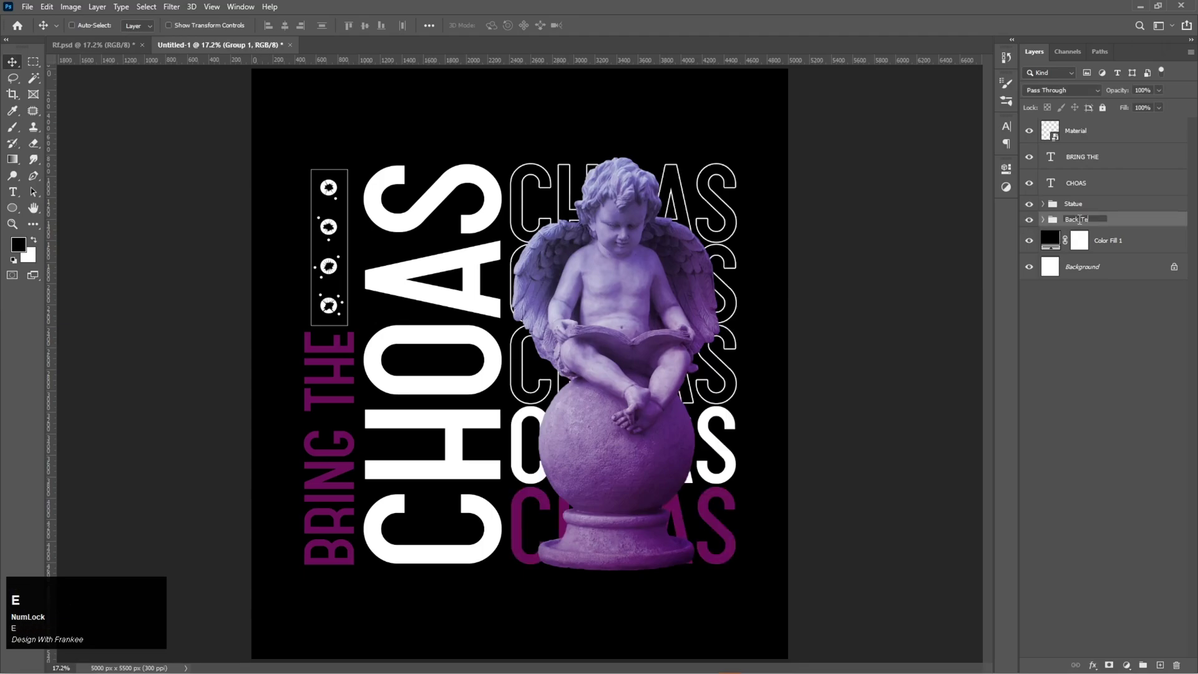
type("xt")
key("Return")
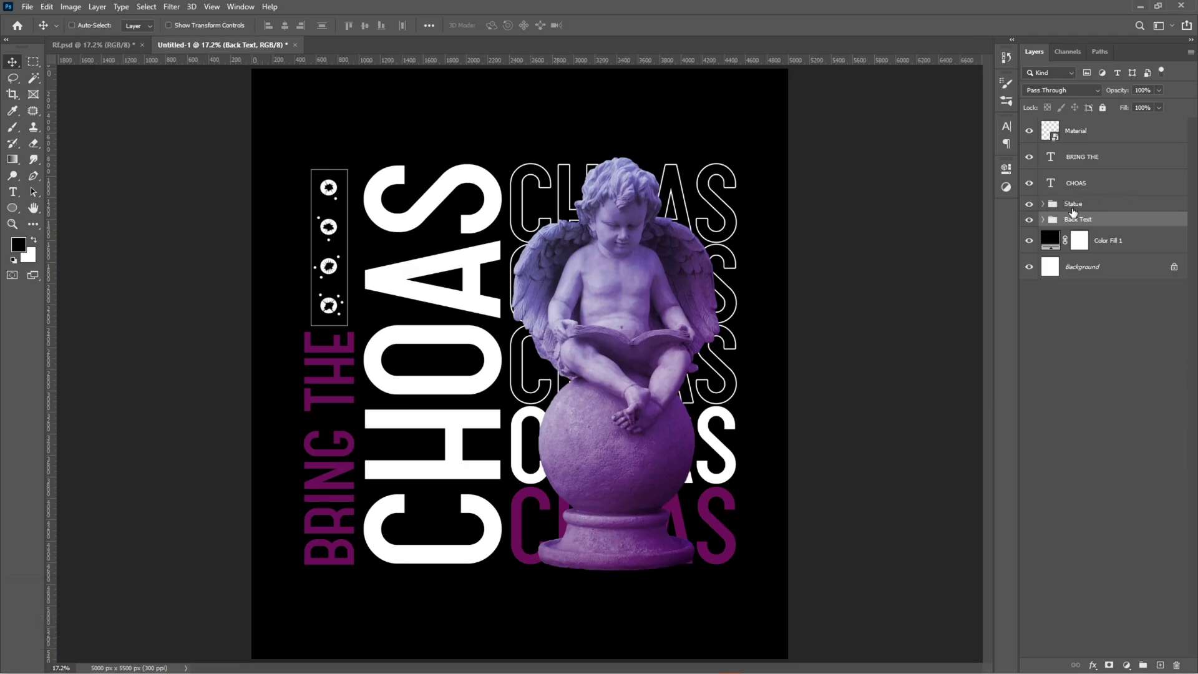
Distribute the Back Text group, the vertical CHOAS title and the BRING THE text evenly in the horizontal direction.
left_click(1036, 219)
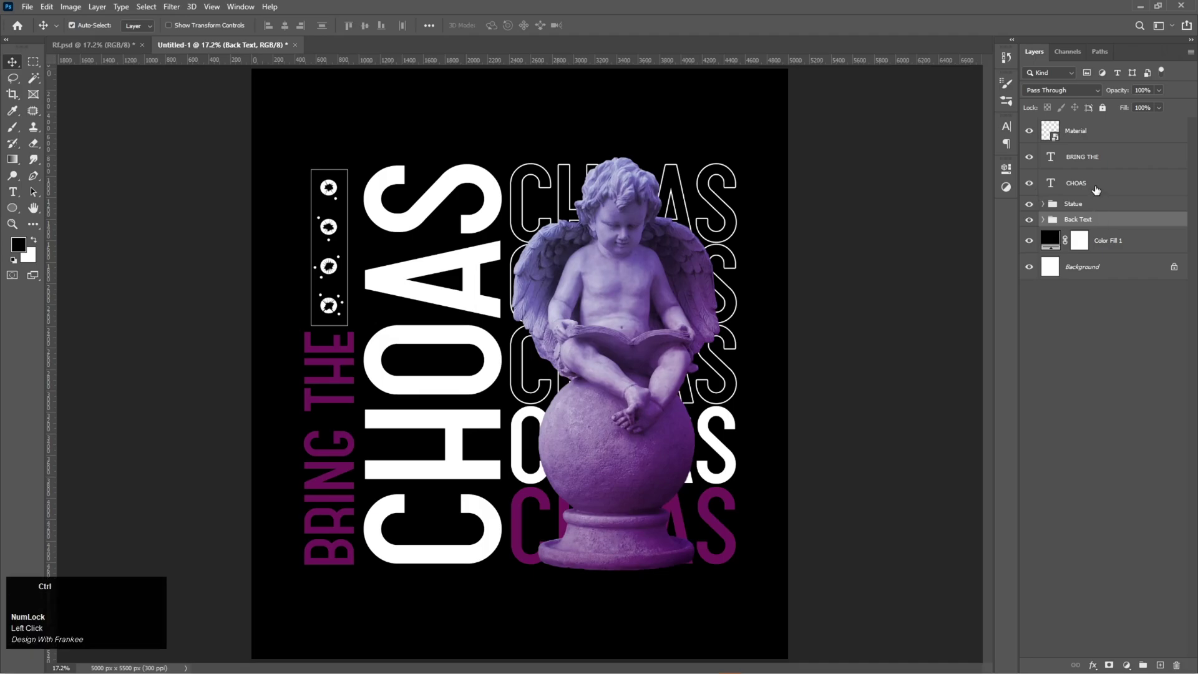
left_click(1096, 188, "ctrl")
left_click(1089, 160, "ctrl")
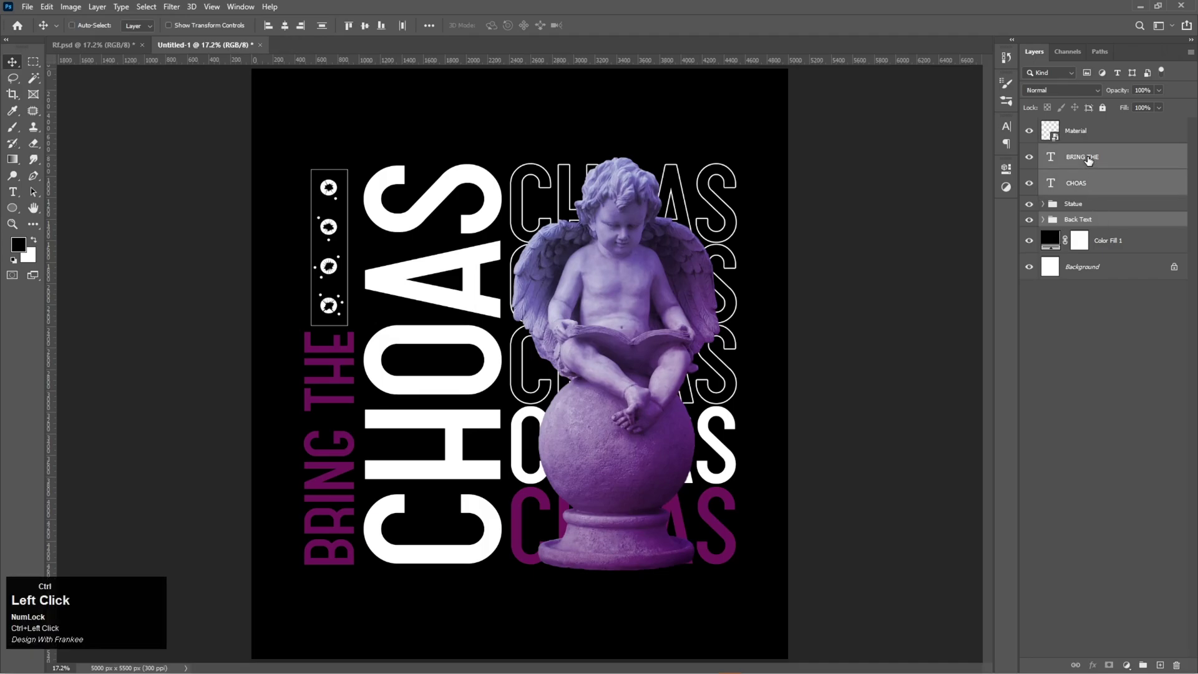
left_click(403, 28)
left_click(1073, 355)
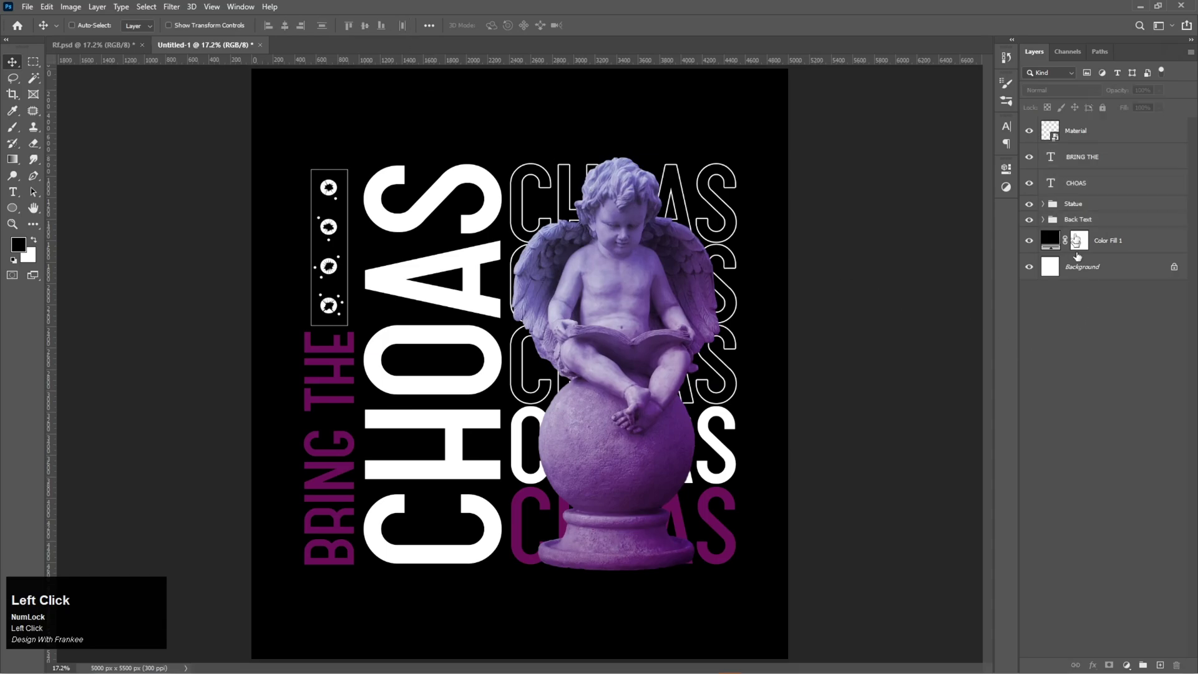
Move all layers from Material through Back Text upward to free space below the artwork.
left_click(1077, 139)
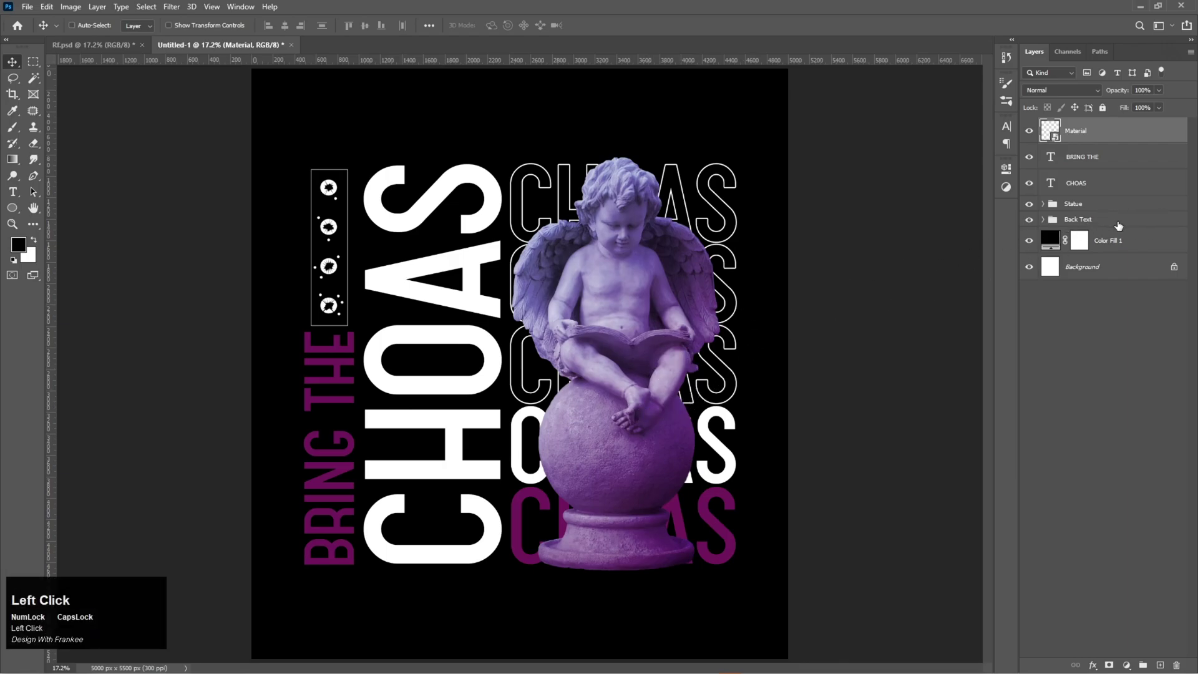
left_click(1117, 223)
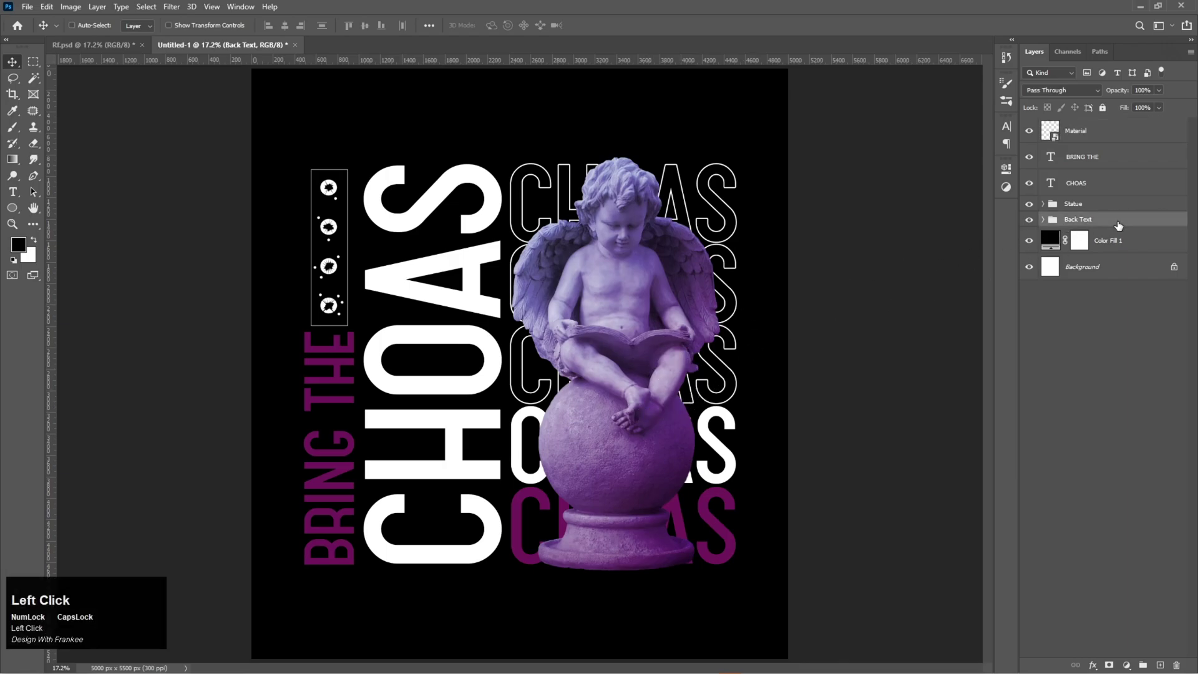
left_click(1099, 139, "shift")
left_click_drag(513, 432, 514, 396)
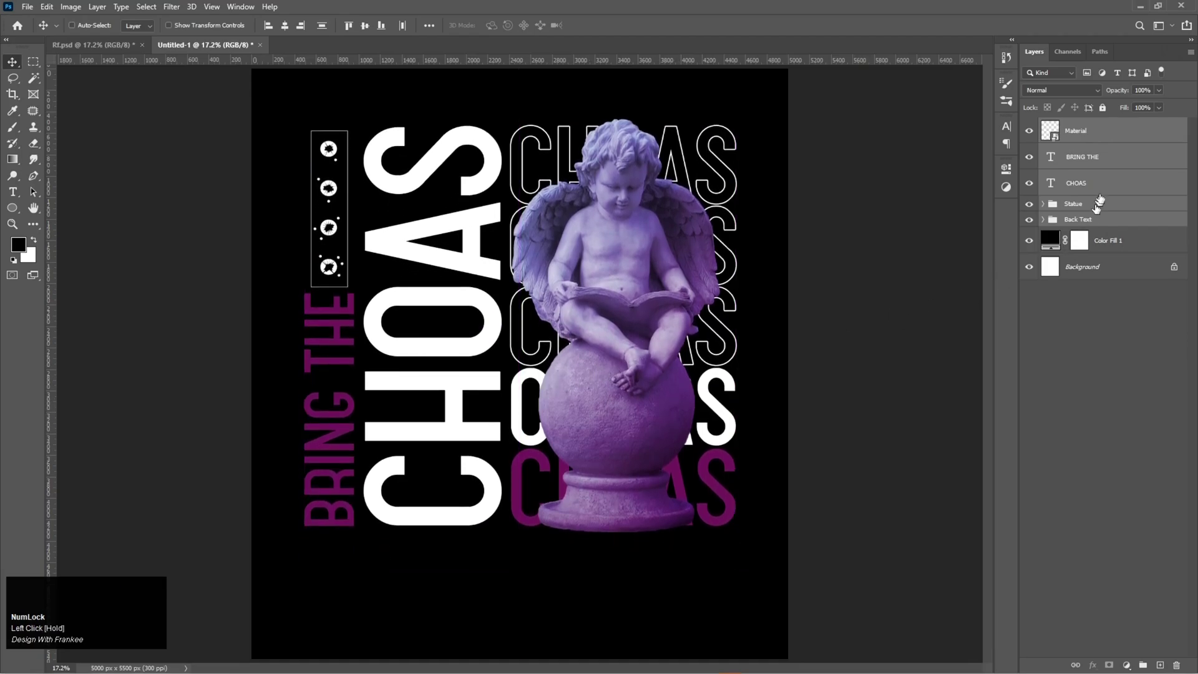
Set up the Horizontal Type tool with Montserrat SemiBold in white for a new layer above Material.
left_click(1102, 139)
right_click(12, 192)
left_click(55, 196)
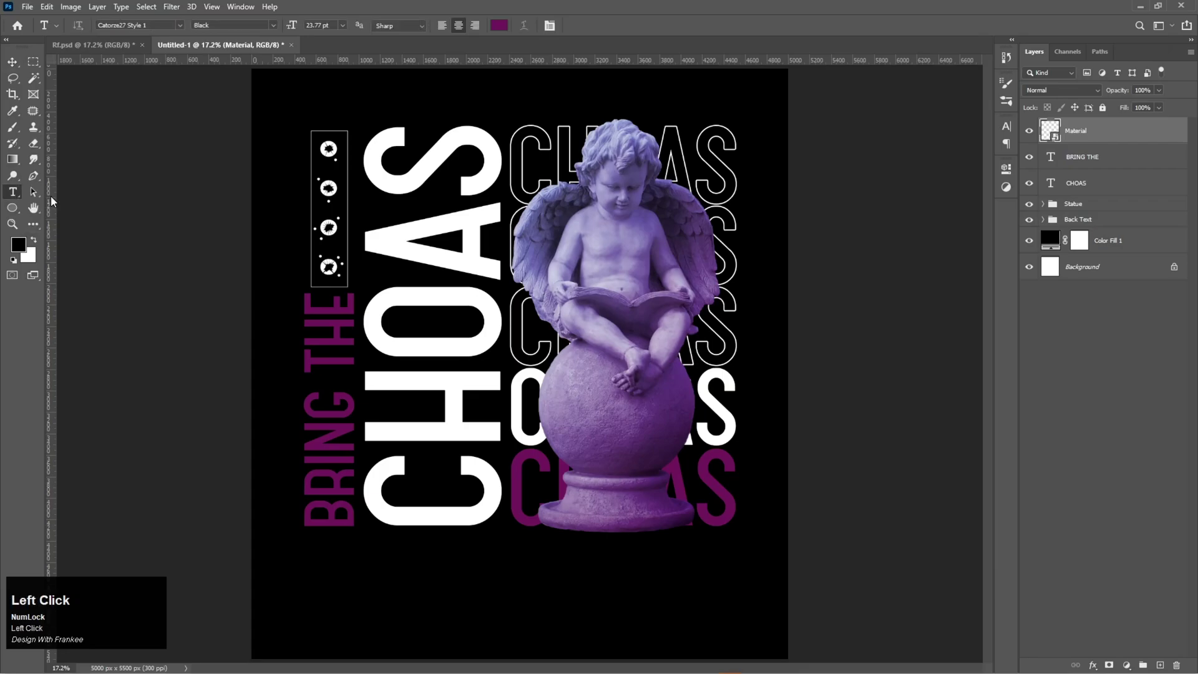
left_click(180, 25)
left_click(180, 68)
left_click(273, 26)
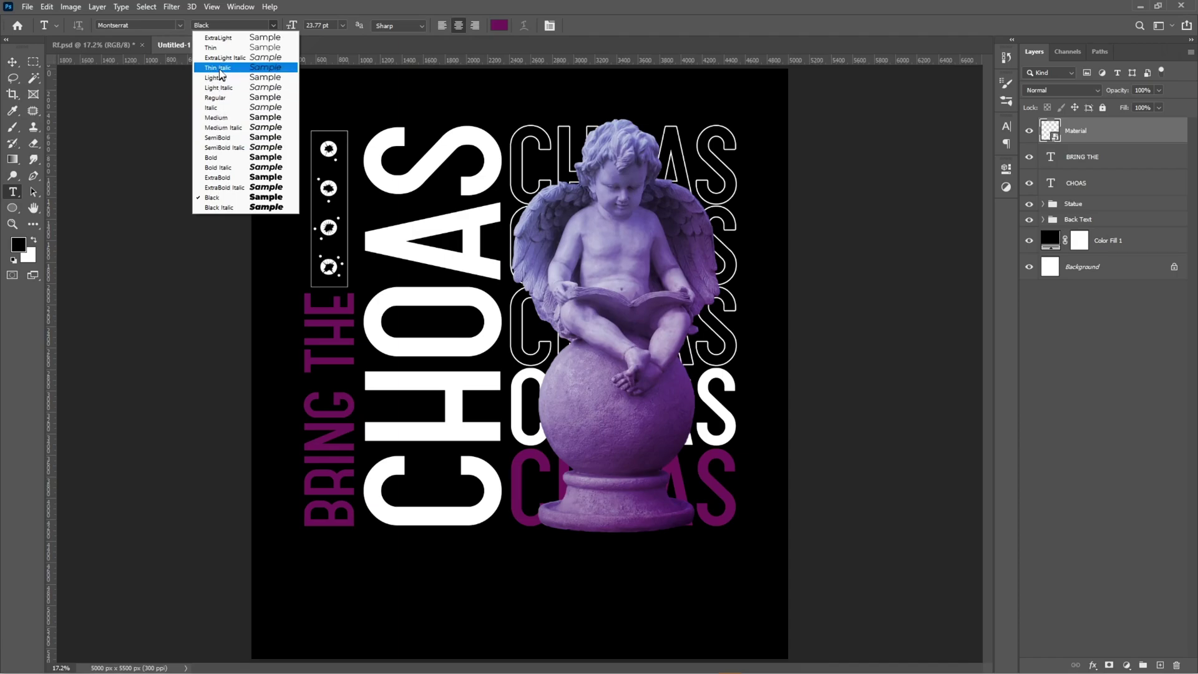
left_click(224, 135)
left_click(498, 27)
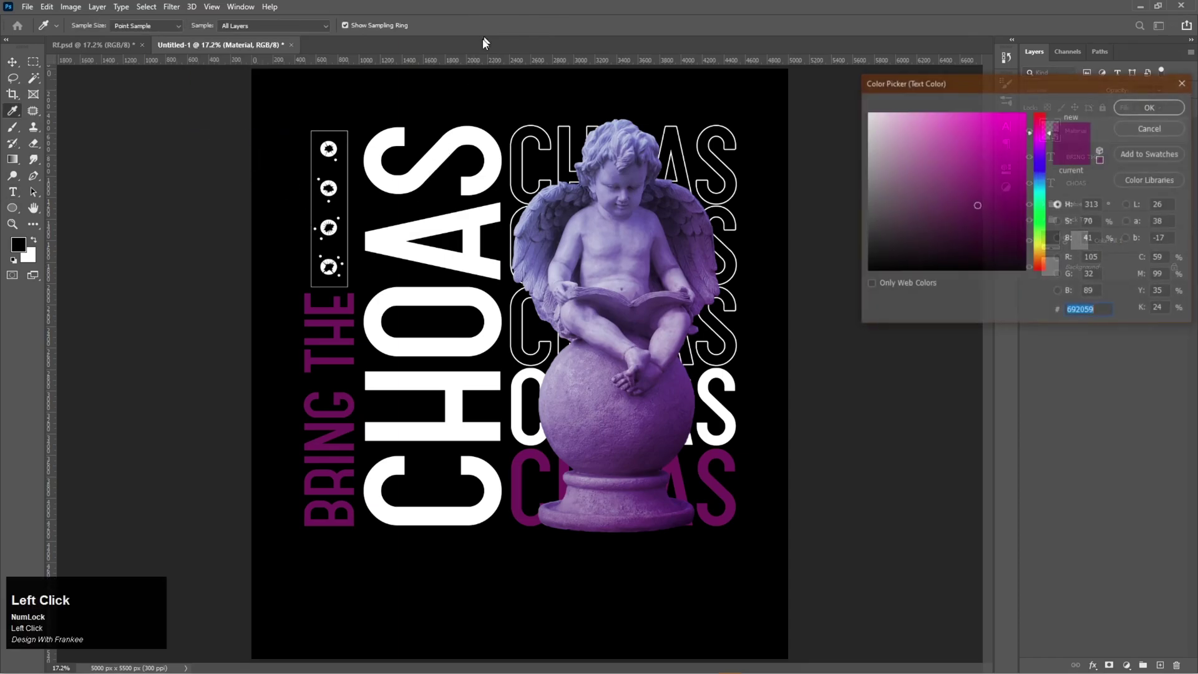
left_click_drag(886, 164, 868, 113)
left_click(1154, 109)
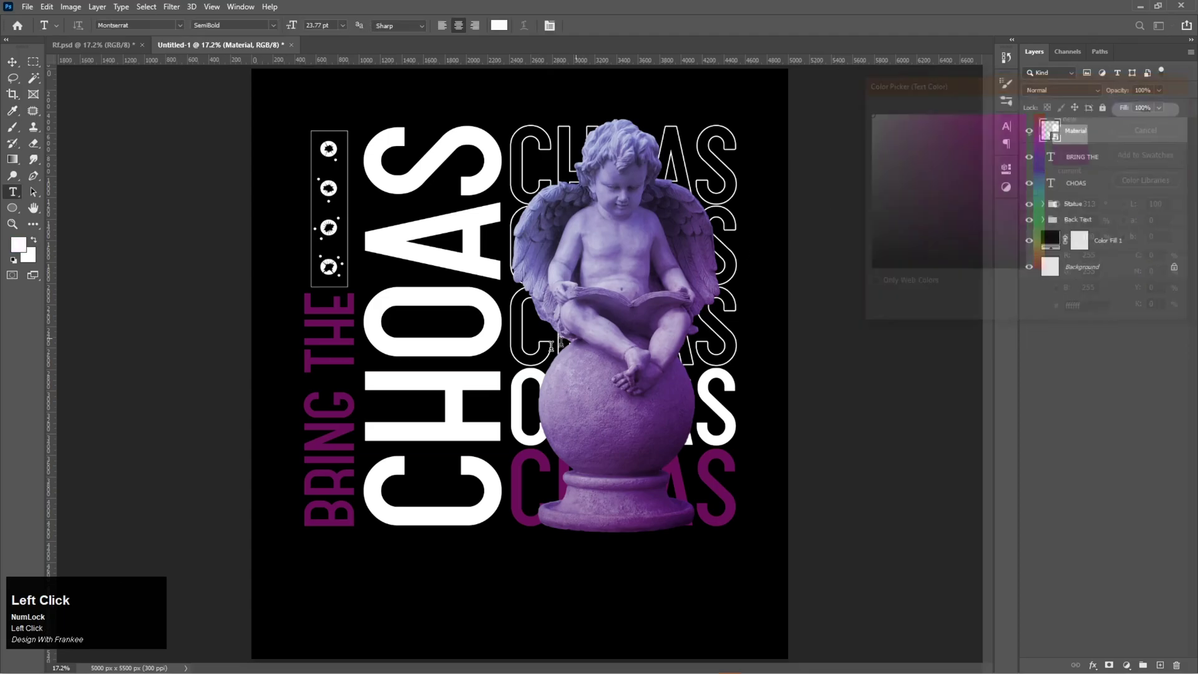
Create a lorem ipsum paragraph text box below the artwork, spanning its full width.
left_click_drag(307, 544, 642, 603)
left_click_drag(728, 615, 739, 638)
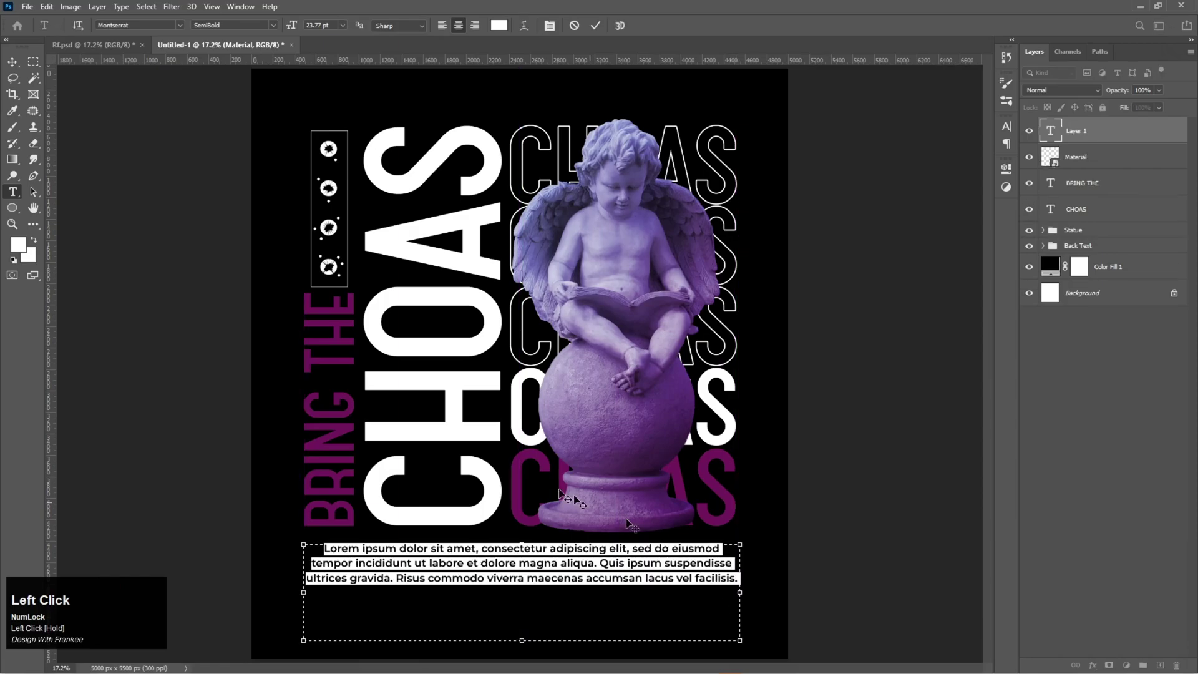
left_click(597, 27)
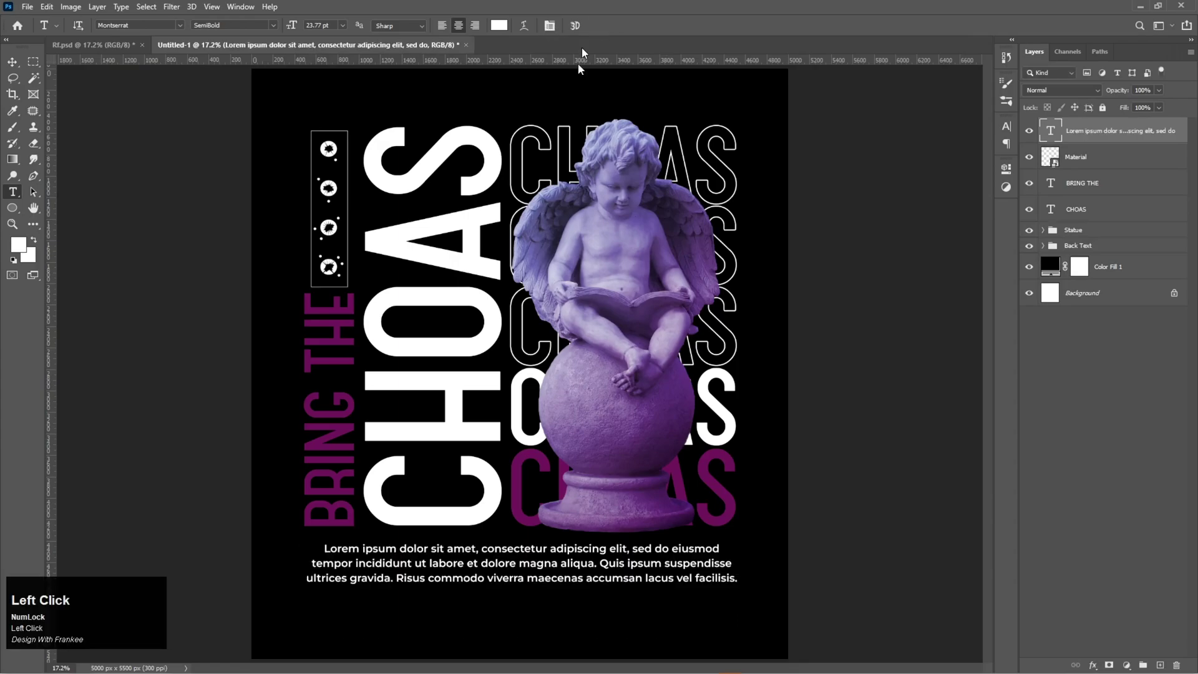
Shorten the lorem ipsum text box to fit its three lines and set the text size to 23 pt.
double_click(1042, 130)
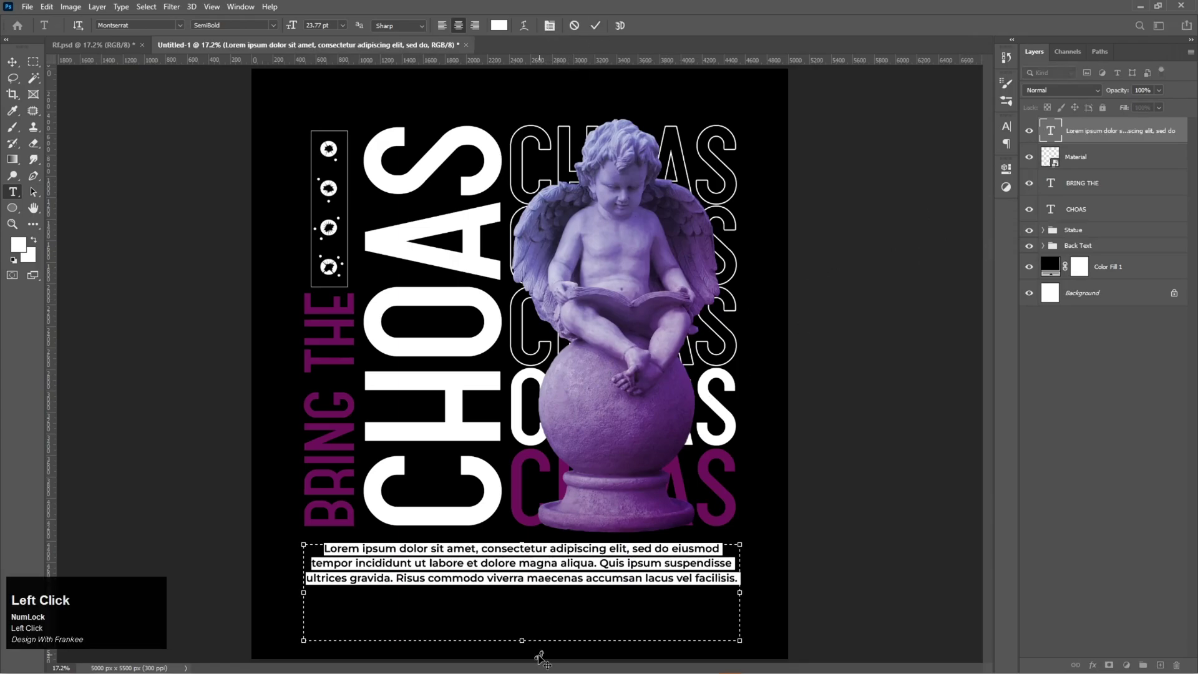
left_click_drag(522, 643, 526, 597)
scroll(331, 23, "up", 1)
scroll(331, 24, "down", 1)
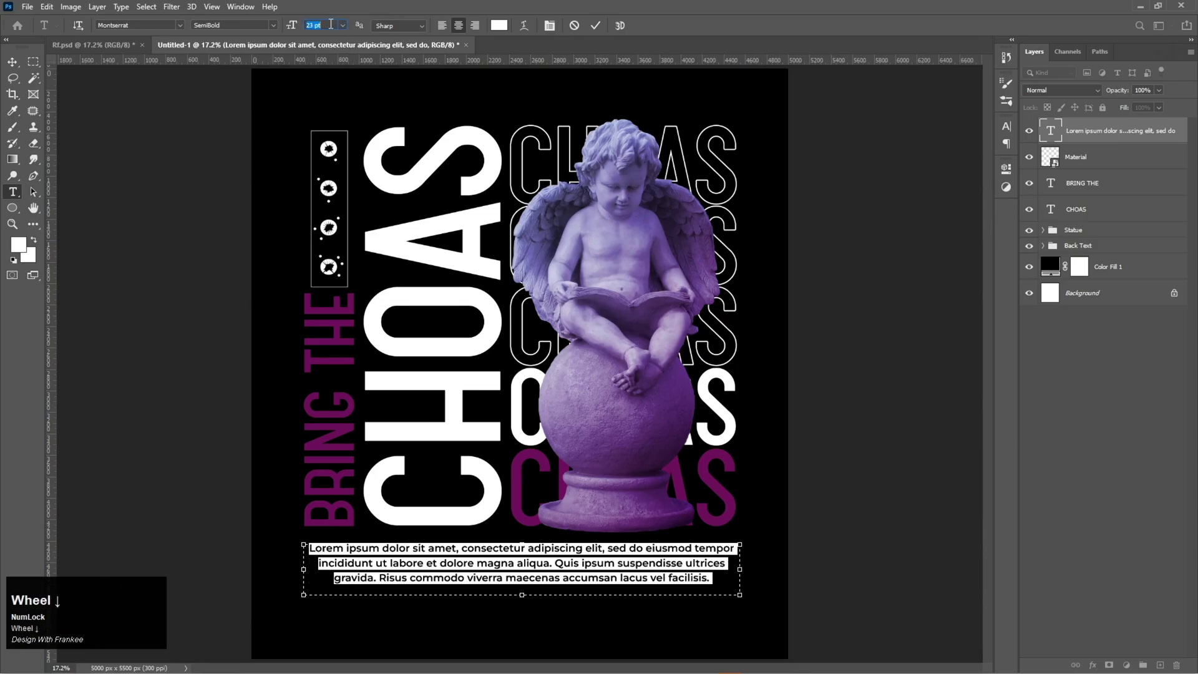
left_click(596, 25)
left_click(13, 62)
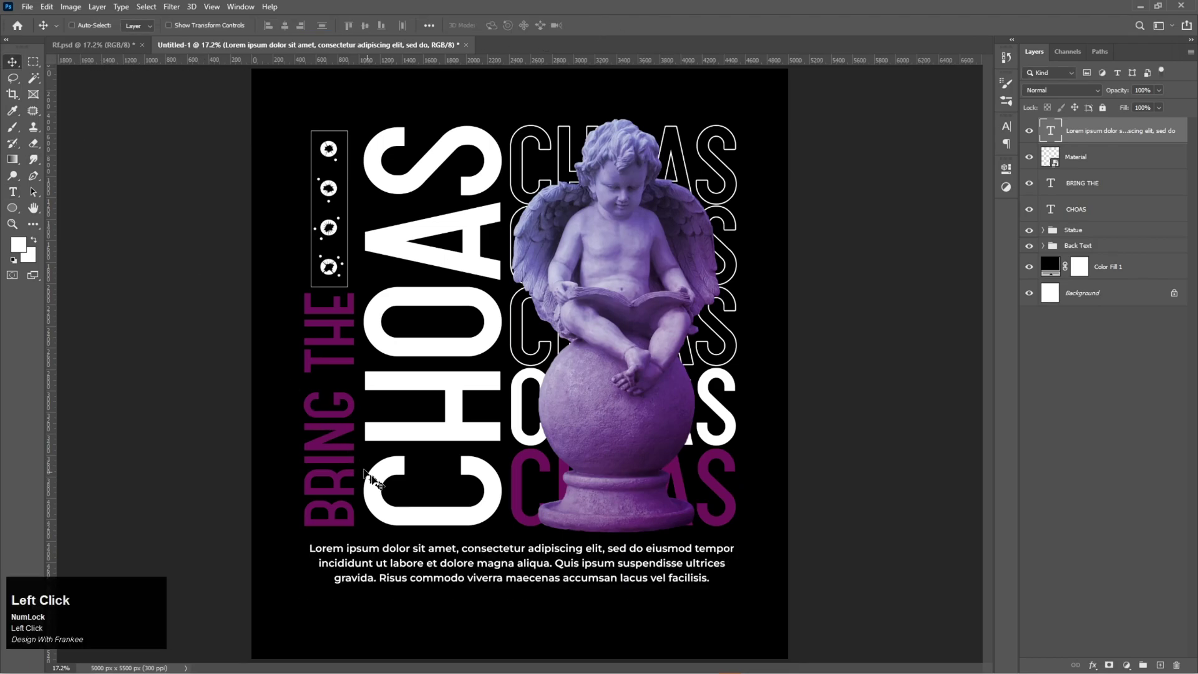
Move the lorem ipsum paragraph up closer to the artwork and scale it proportionally to about 4024 px wide.
left_click_drag(490, 571, 490, 572)
key("ctrl+t")
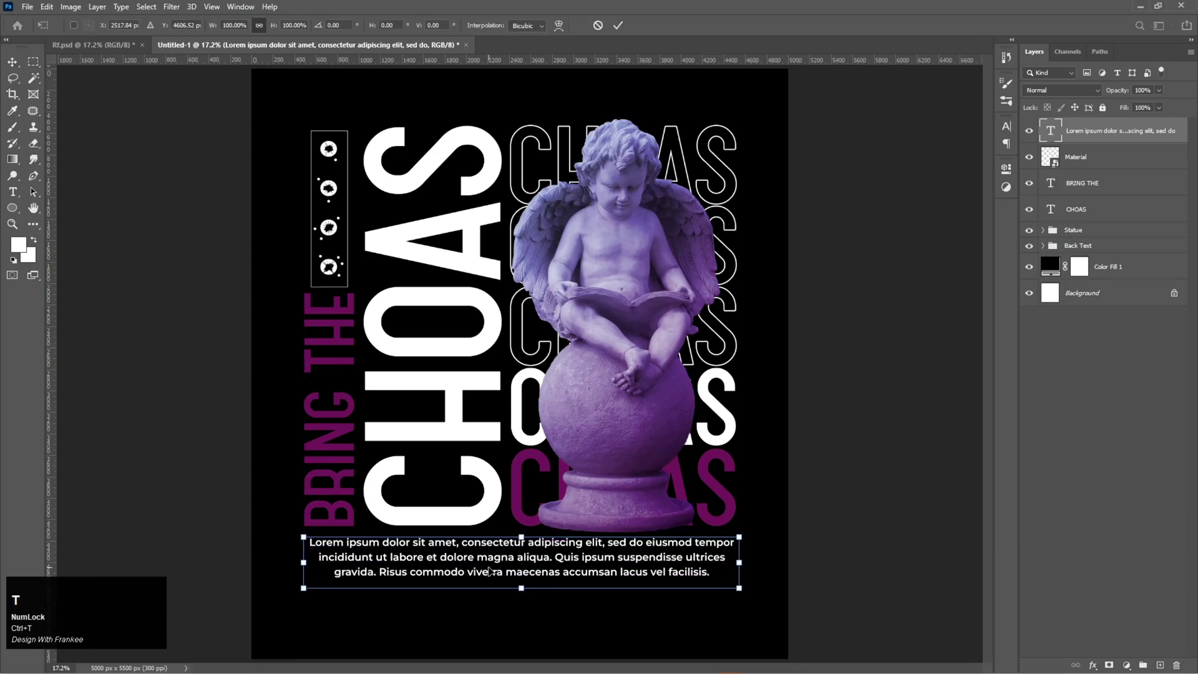
left_click(739, 563)
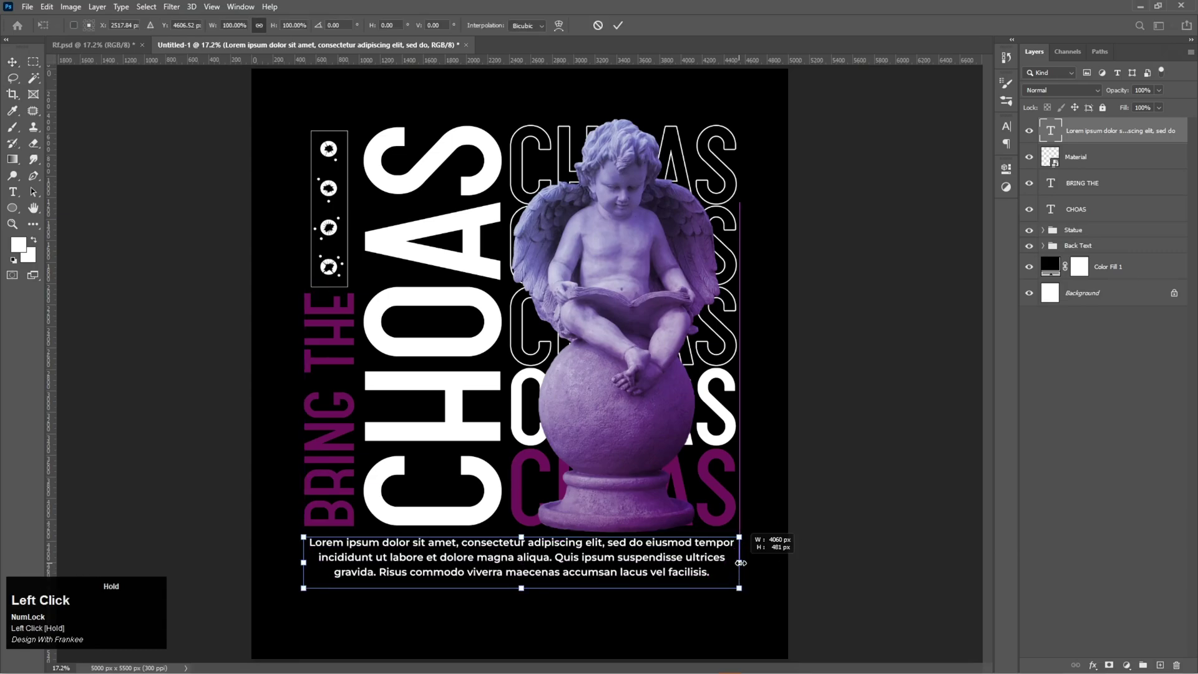
left_click(302, 566)
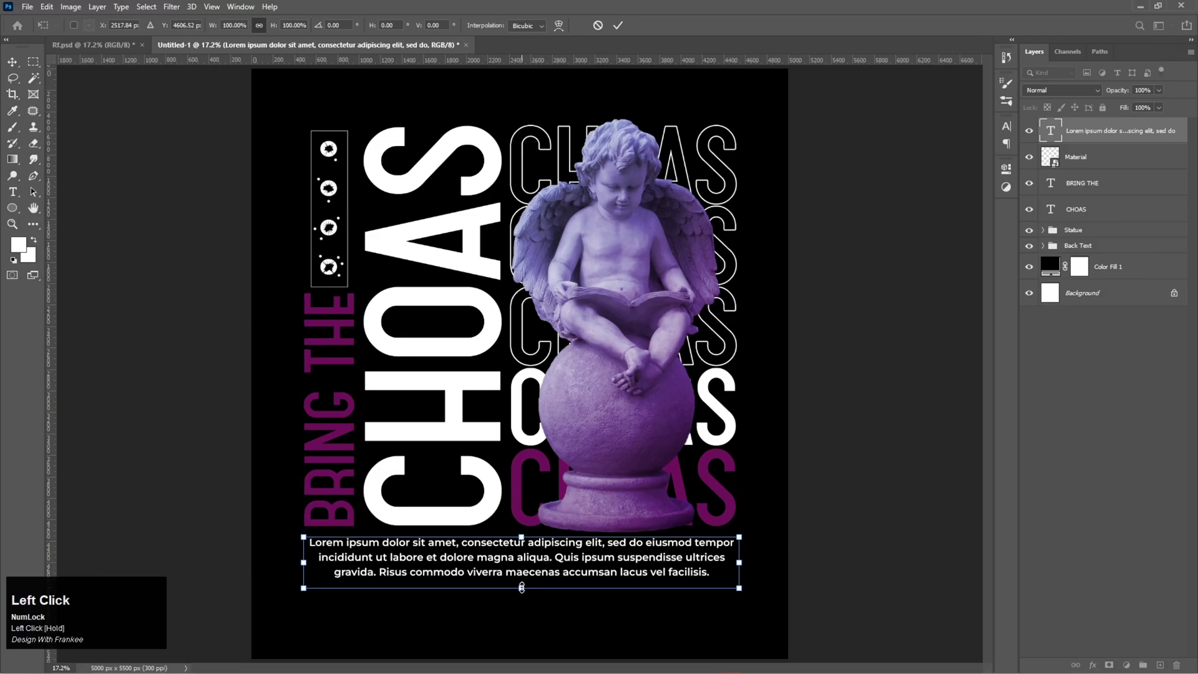
left_click_drag(522, 588, 522, 578)
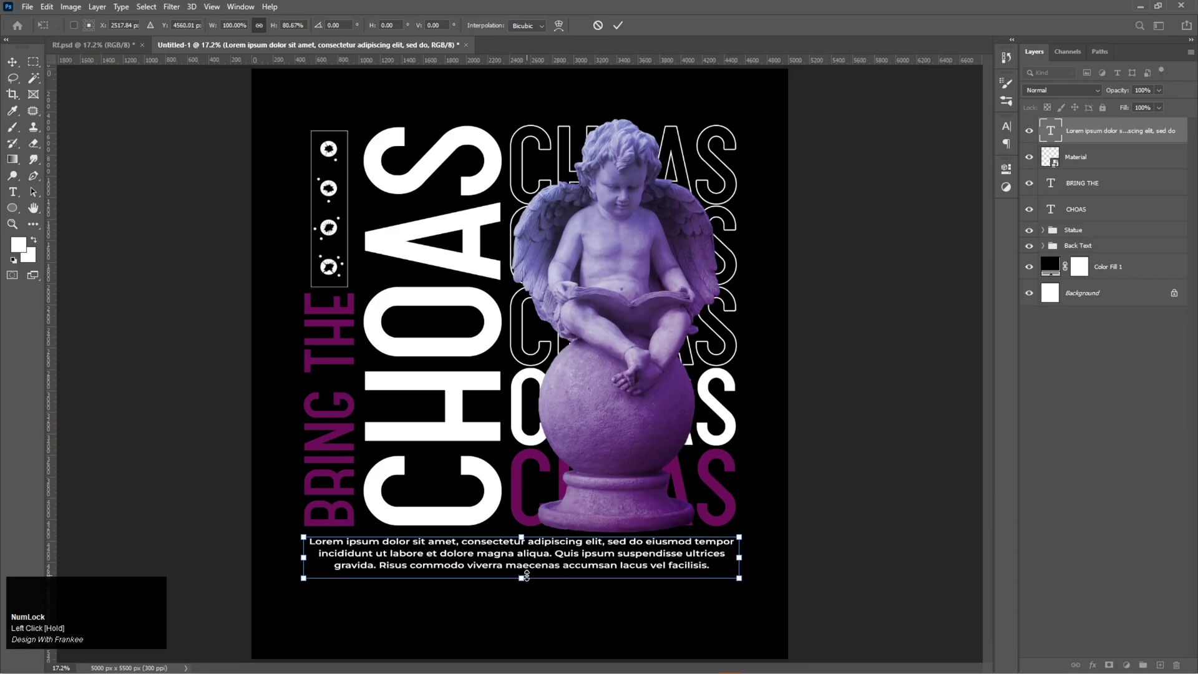
key("ctrl+z")
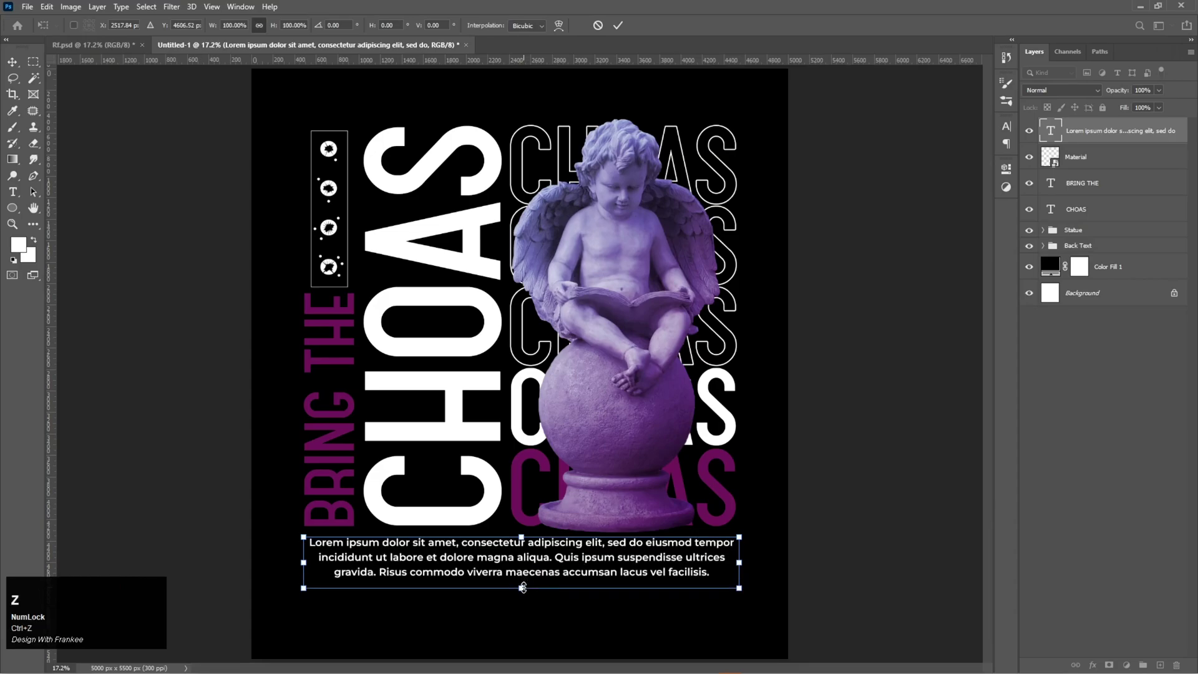
left_click_drag(523, 588, 552, 562)
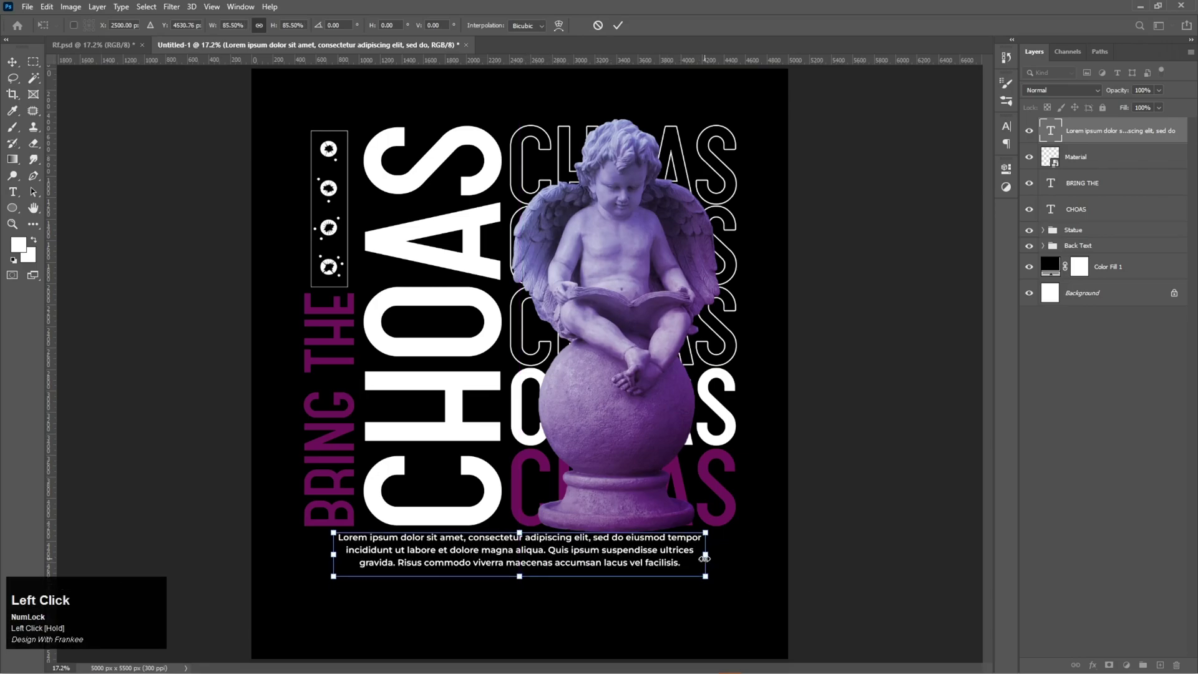
left_click_drag(706, 555, 738, 555)
left_click_drag(306, 557, 304, 556)
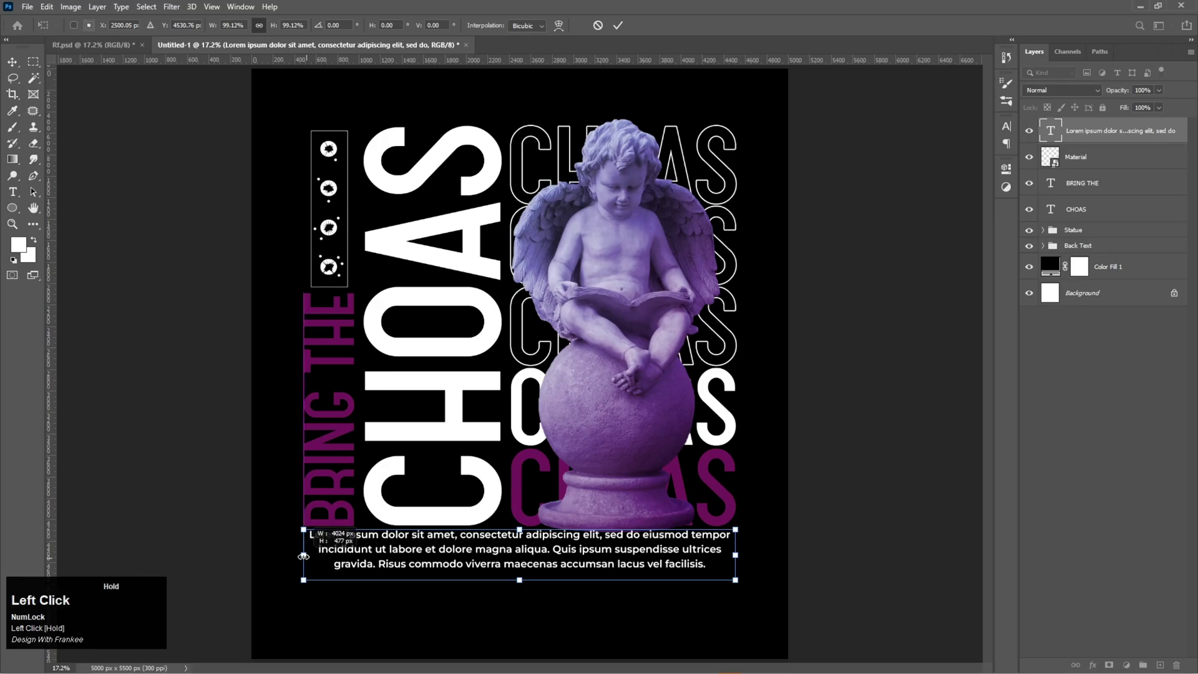
double_click(608, 560)
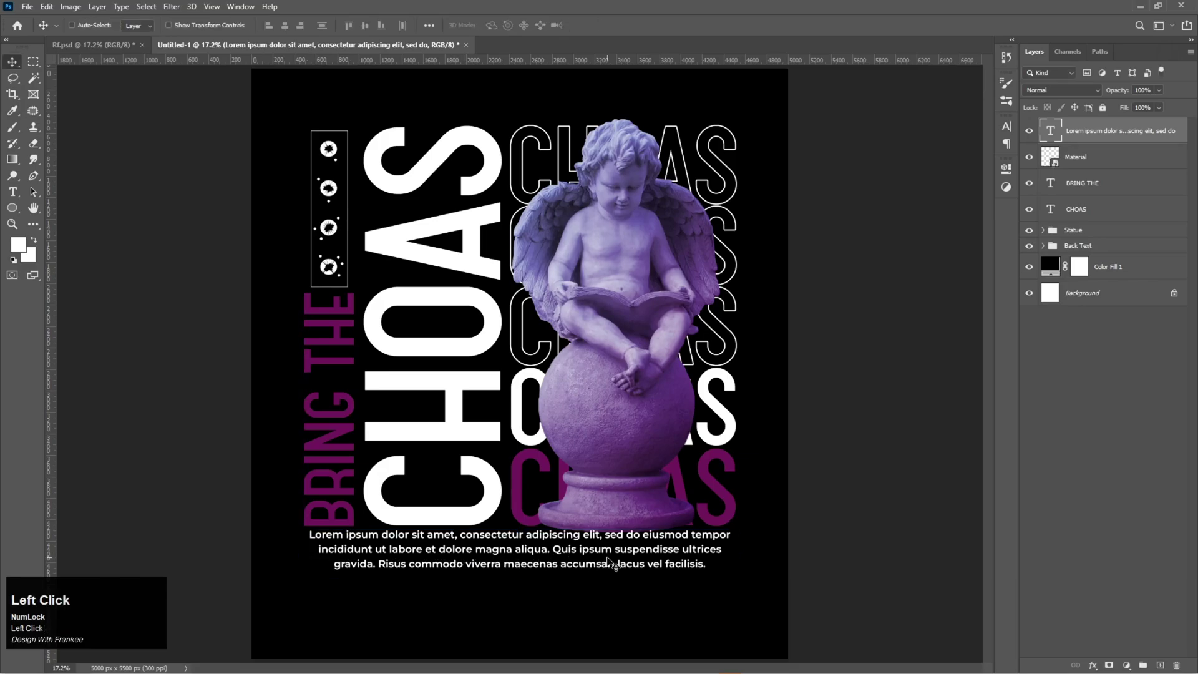
Nudge the paragraph down slightly to leave a small gap beneath the statue and titles.
key("Down")
key("Down")
key("Down")
key("Down")
key("Down")
key("Down")
key("Down")
key("Down")
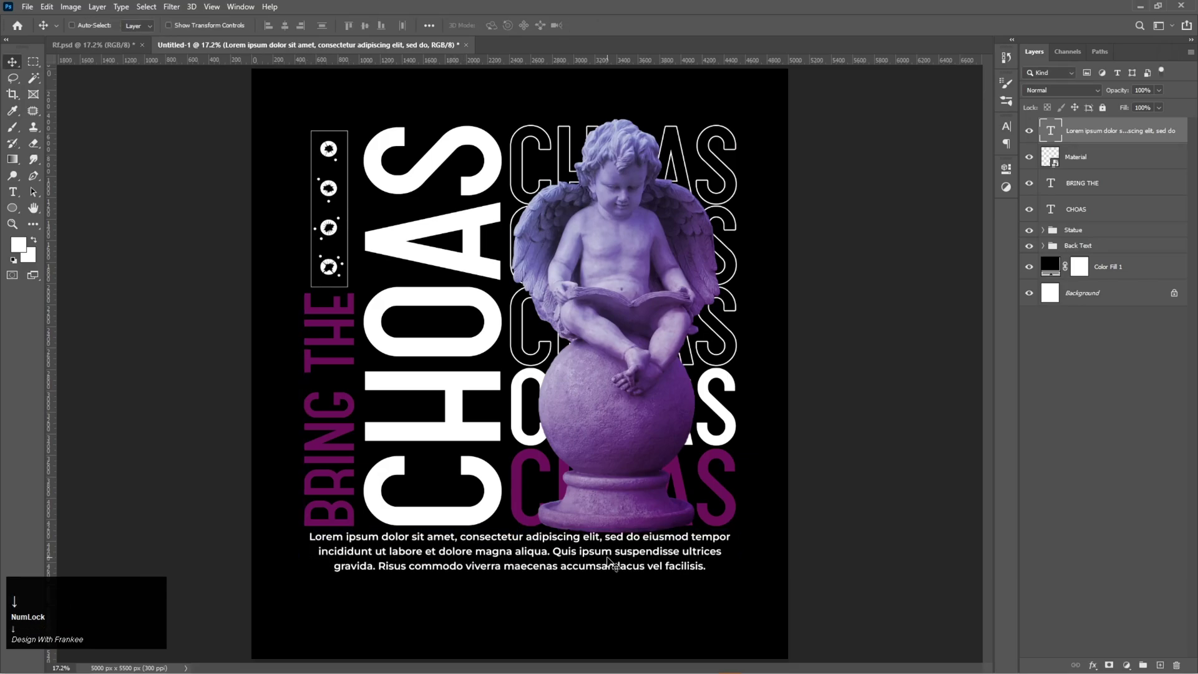
key("Down")
key("Down")
key("Down")
key("Down")
key("Down")
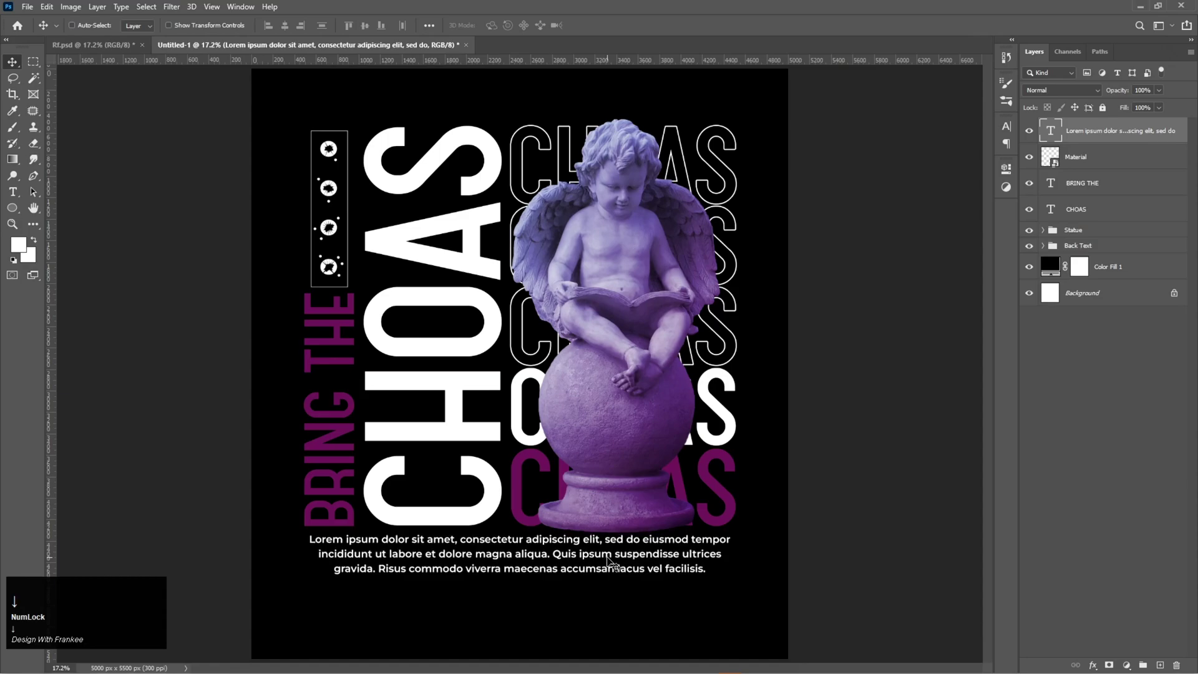
key("Up")
key("Down")
Center the paragraph horizontally on the canvas and clear the selection.
key("ctrl+a")
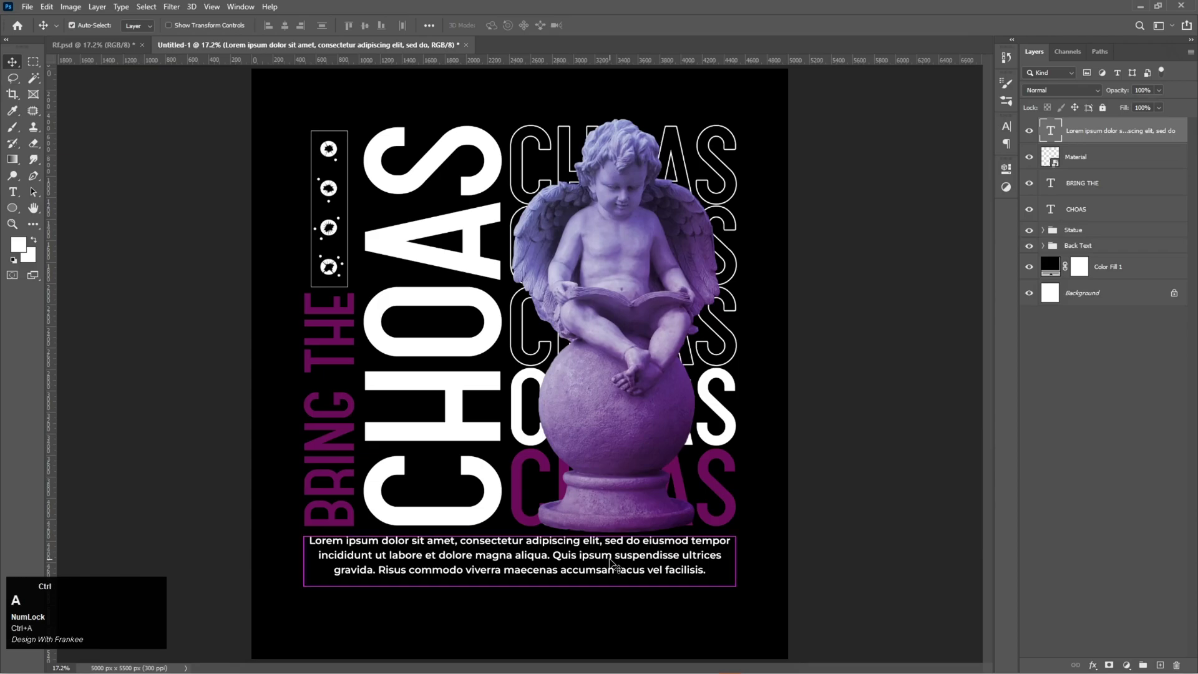
left_click(284, 26)
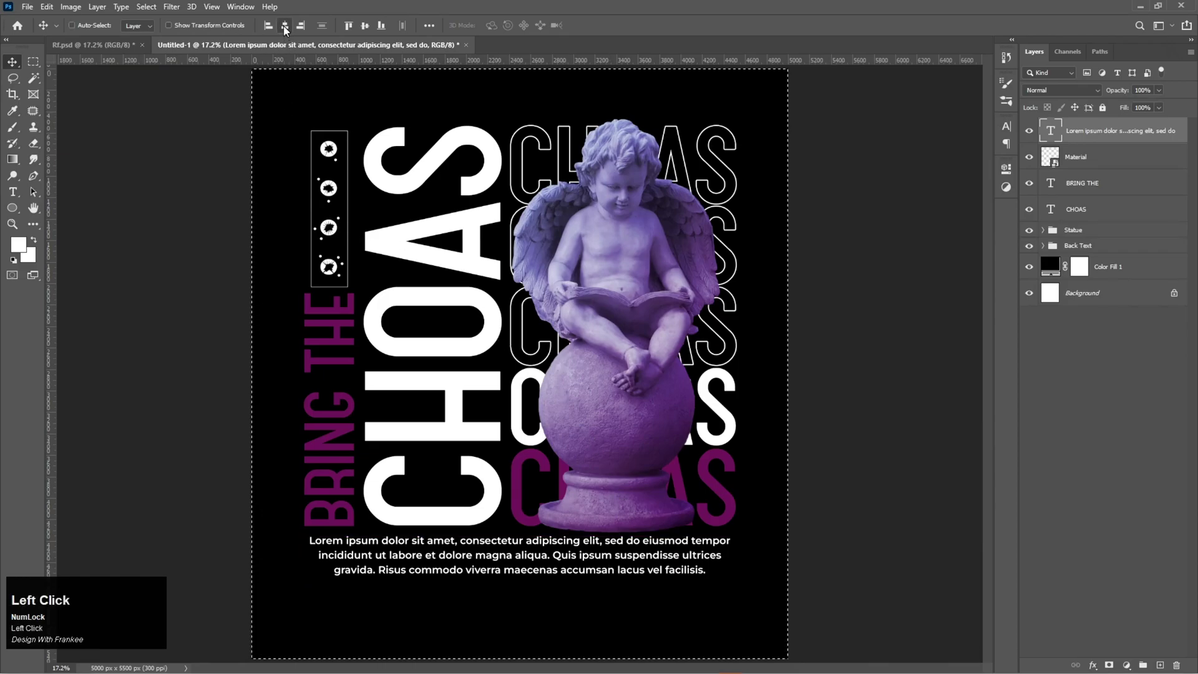
key("ctrl+d")
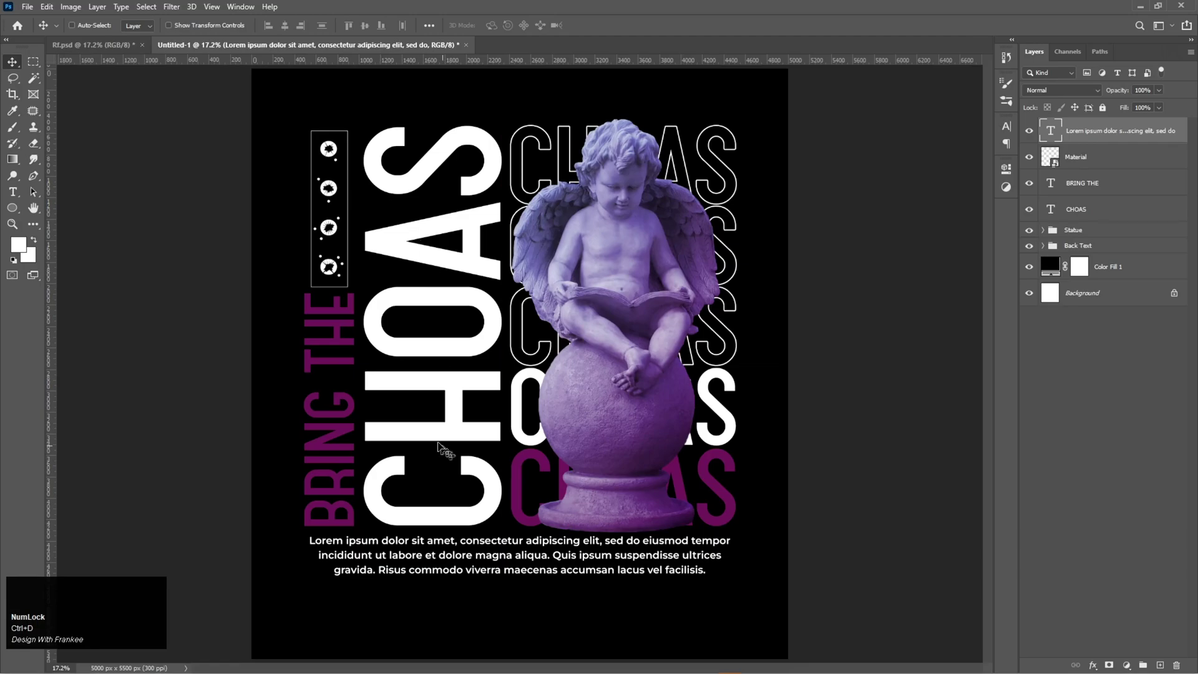
Place the Global icon image from the design folder into the poster.
left_click(544, 667)
left_click_drag(317, 116, 587, 435)
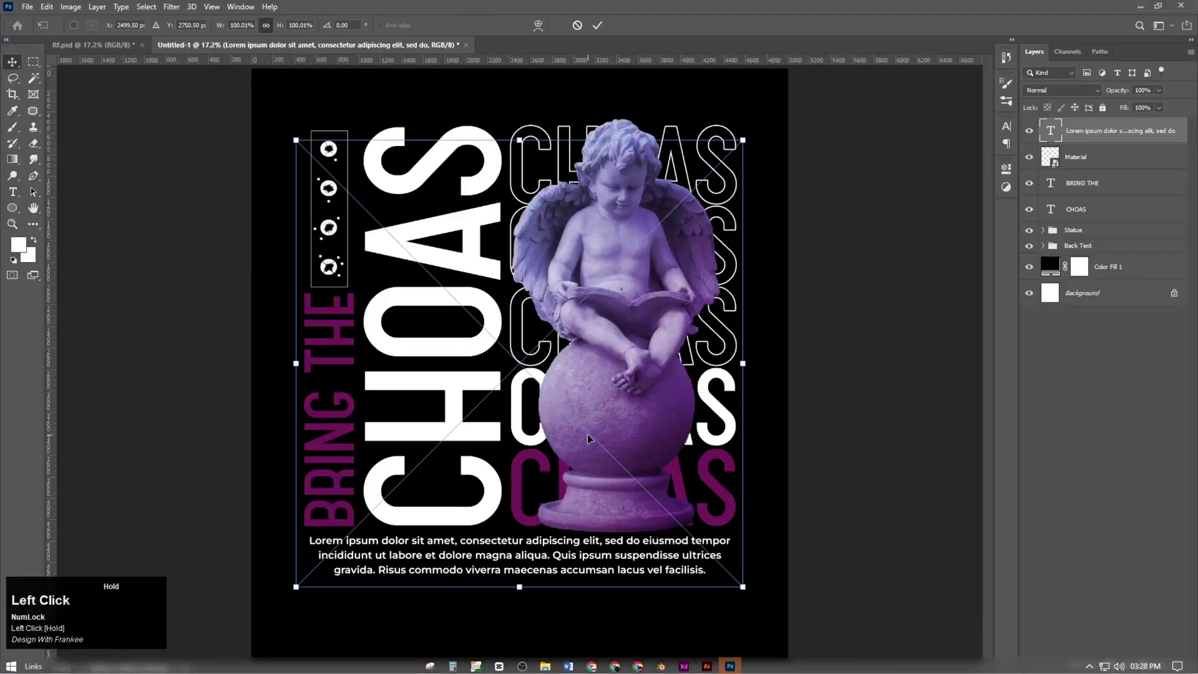
double_click(549, 396)
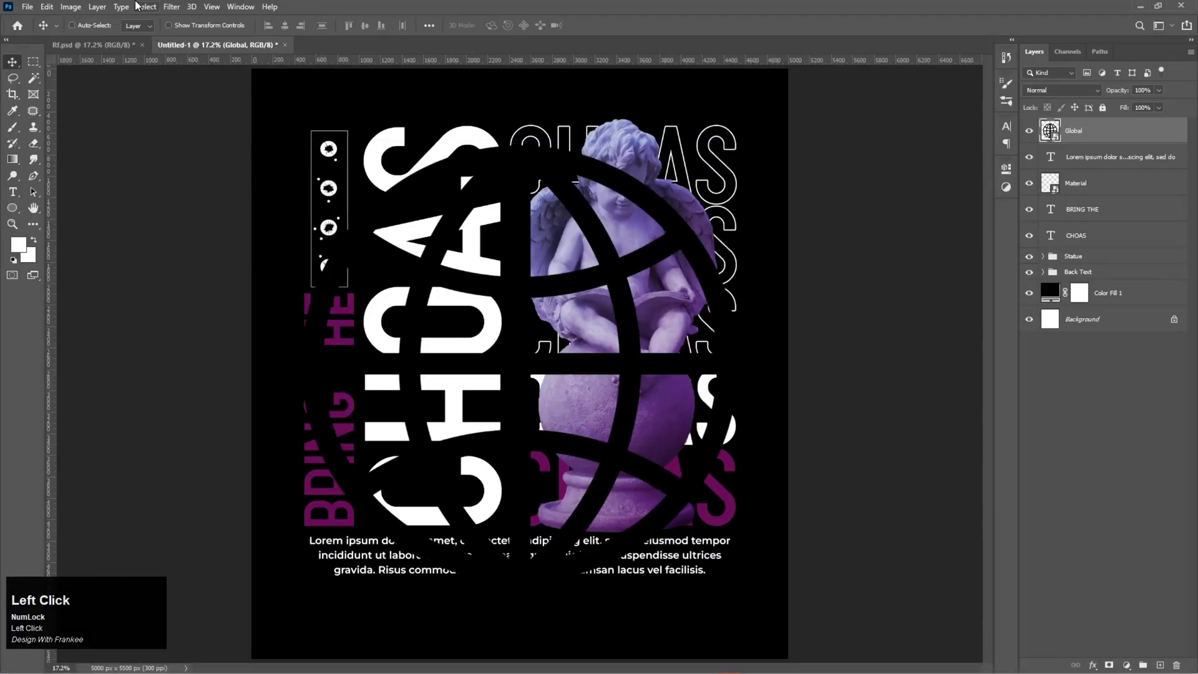
Invert the Global icon to white and collapse its smart filter list.
left_click(70, 7)
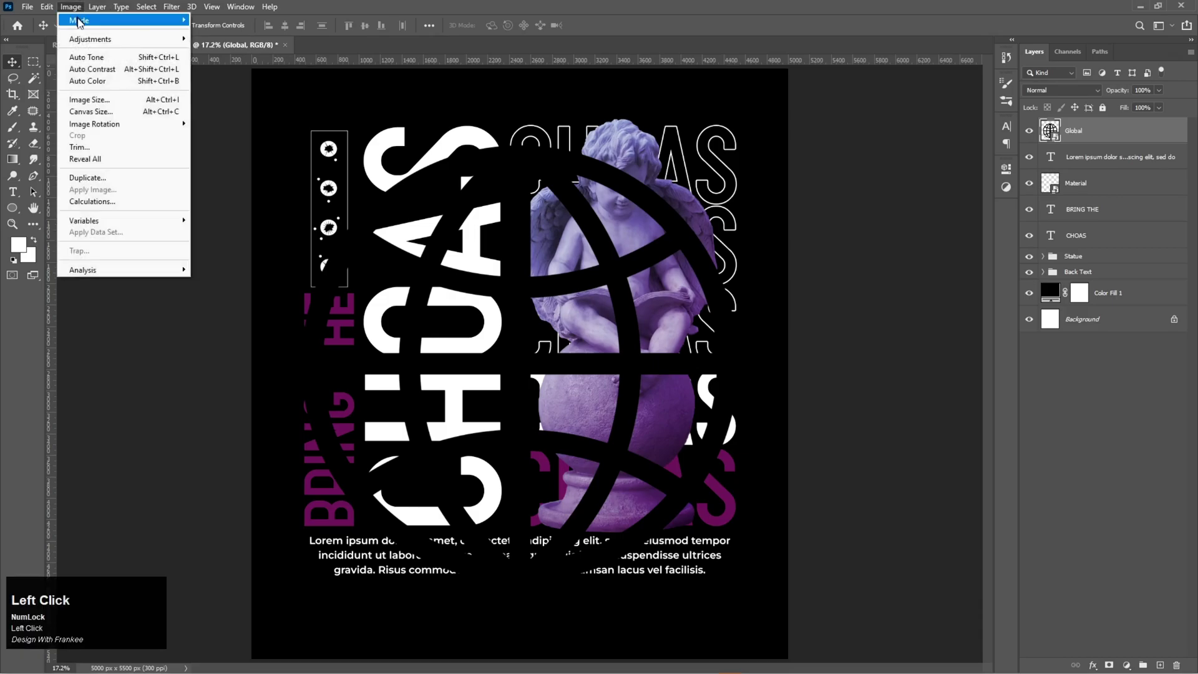
mouse_move(86, 41)
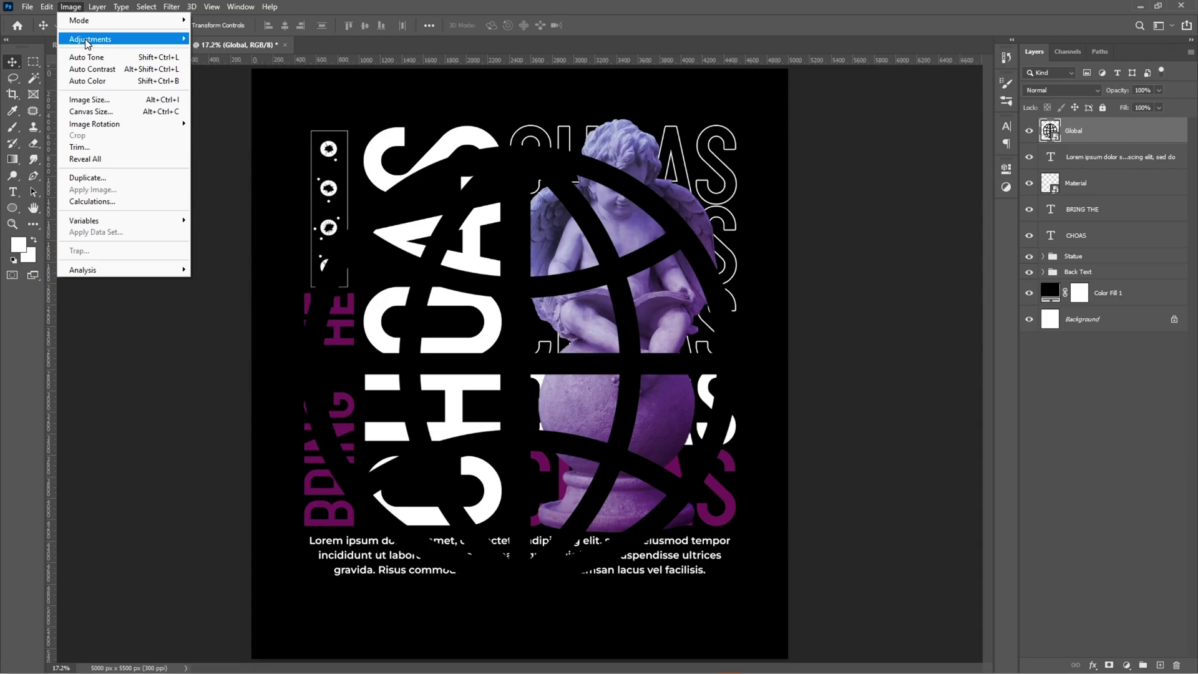
left_click(209, 182)
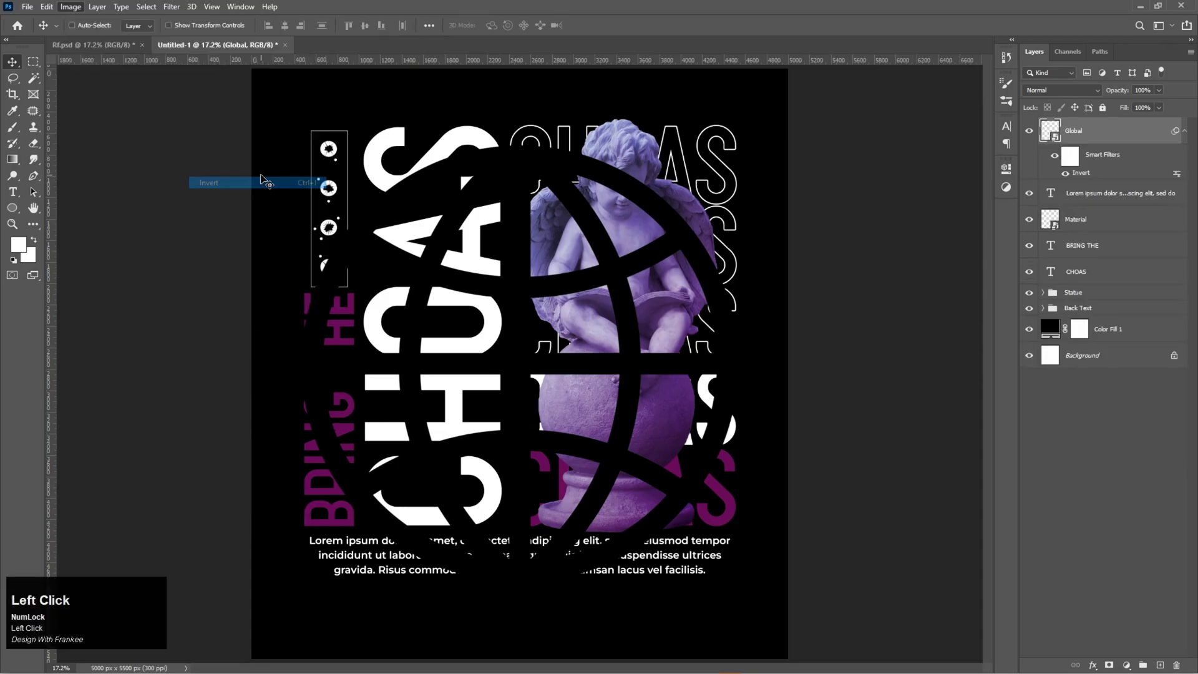
left_click(1184, 133)
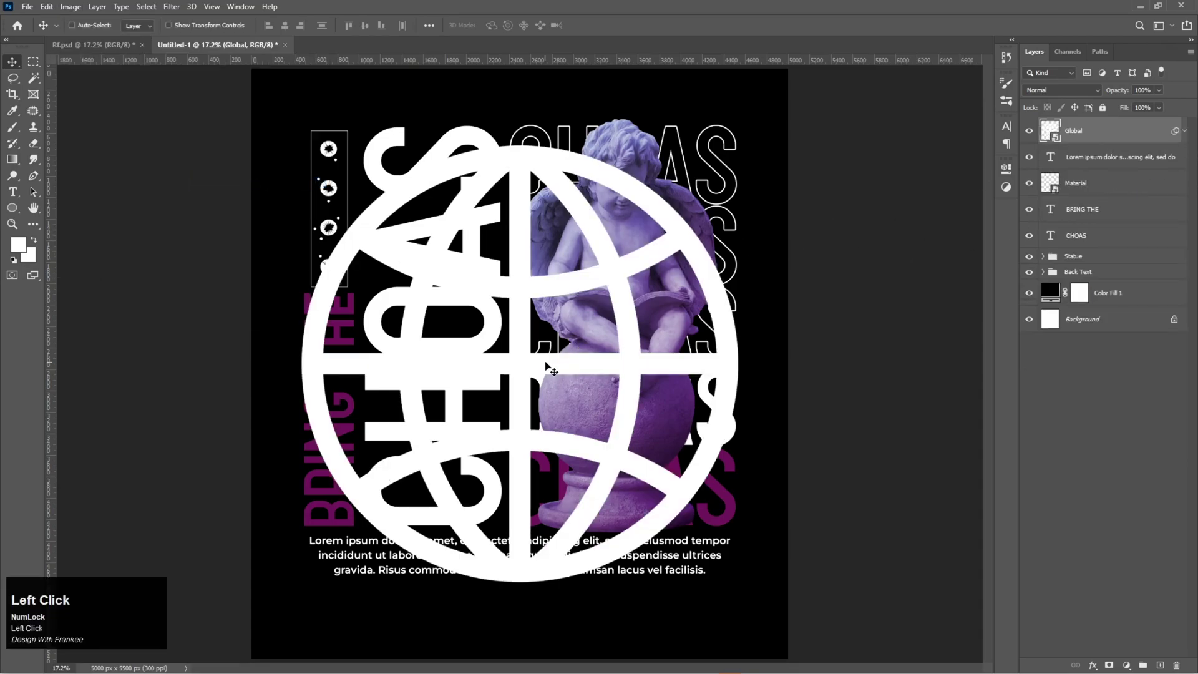
Shrink the globe icon, move it below the paragraph and duplicate it twice into a row of three ending near the paragraph's right edge.
key("ctrl+t")
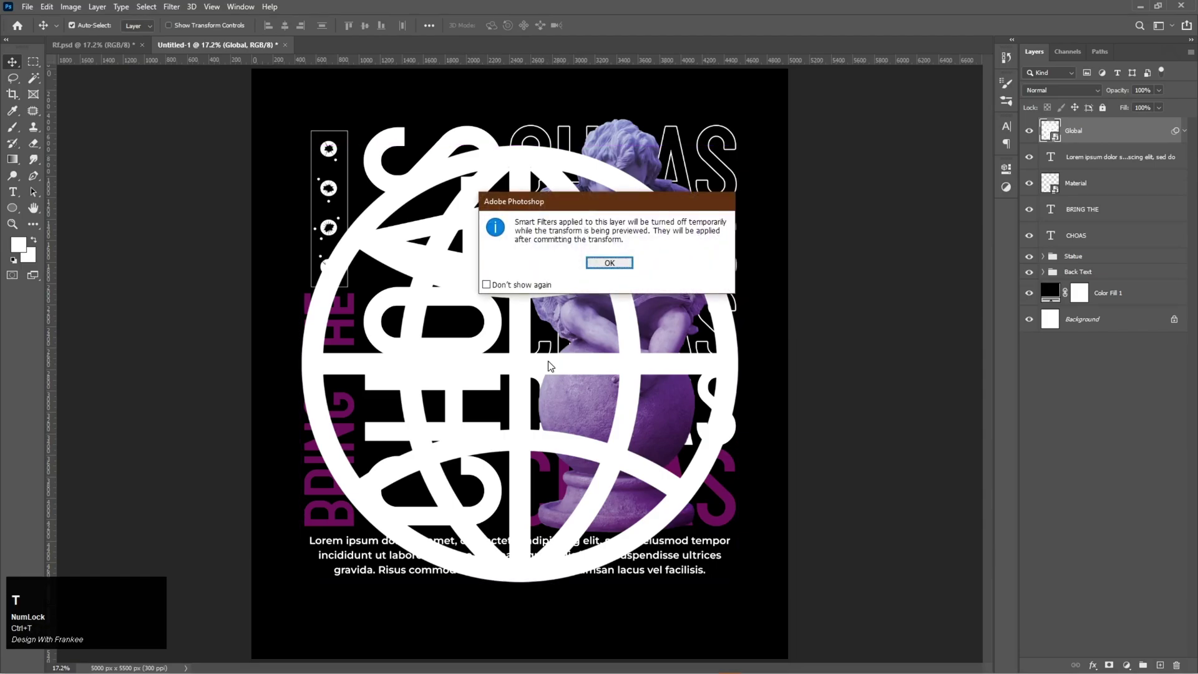
key("Return")
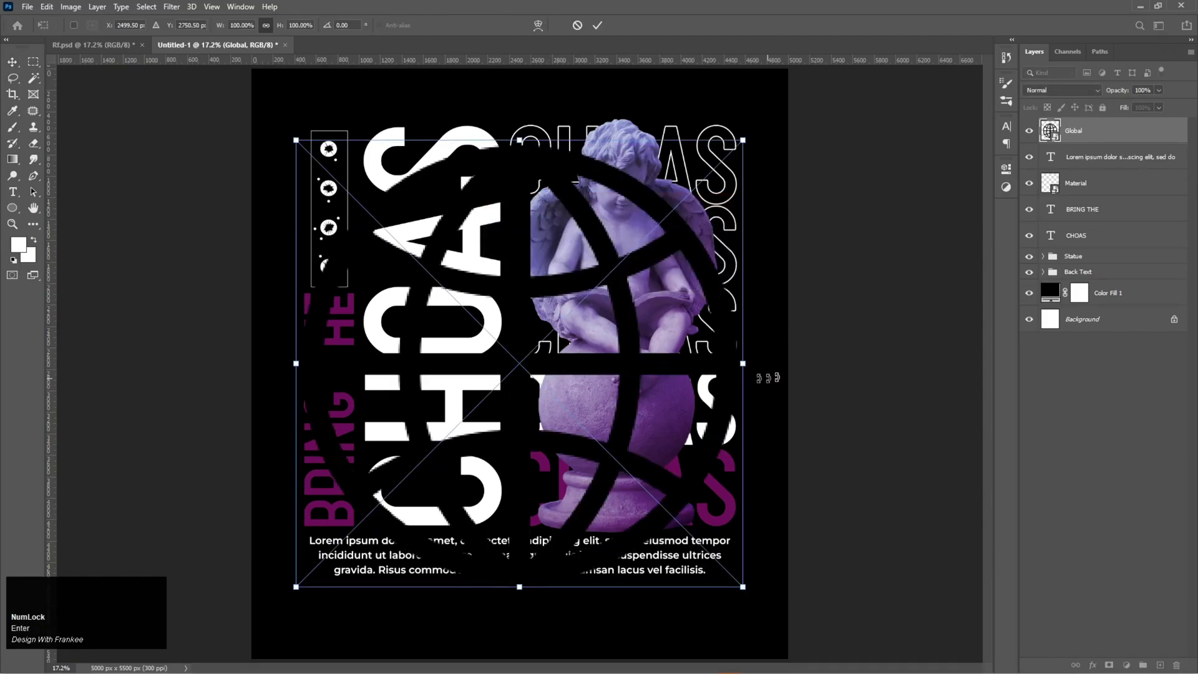
left_click_drag(743, 363, 623, 607)
double_click(712, 612)
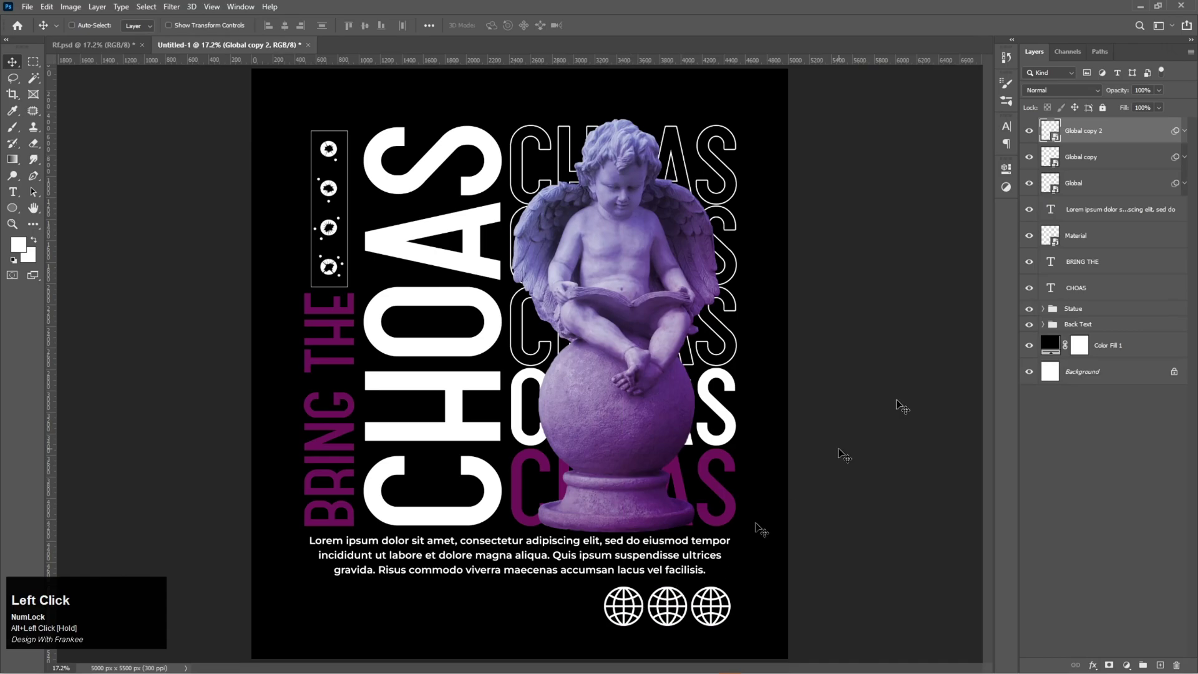
Align the bottom edges of the three globe layers and distribute them evenly in the horizontal direction.
left_click(1095, 186, "ctrl")
left_click(1089, 168, "ctrl")
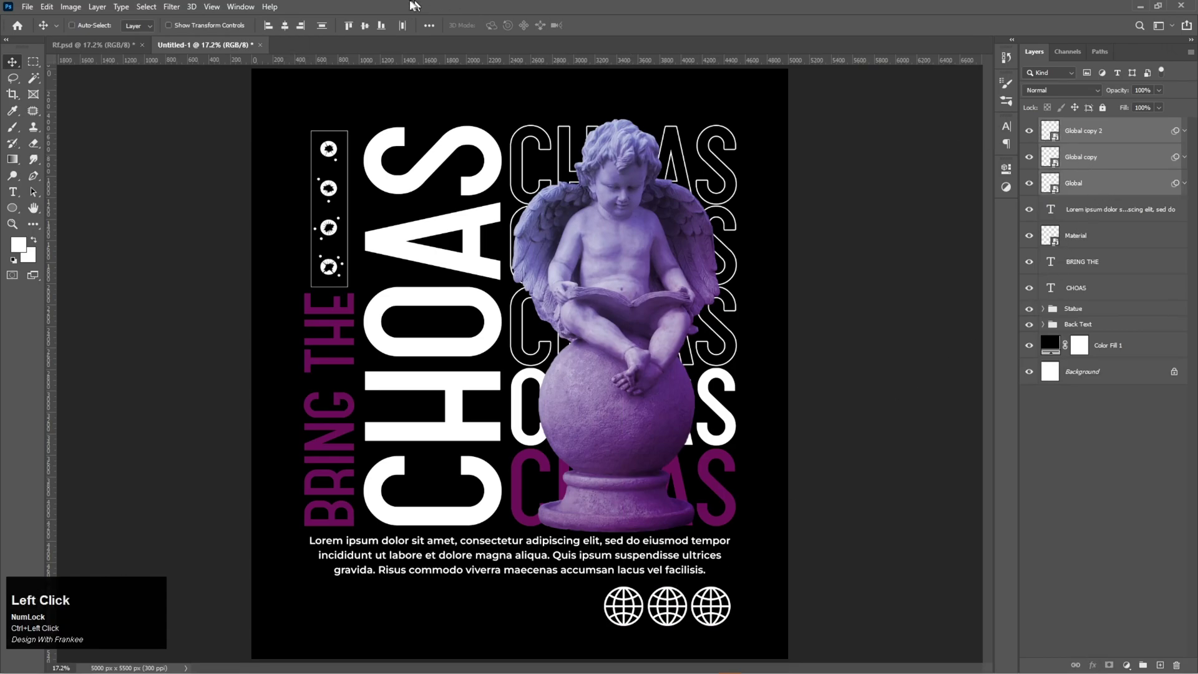
left_click(382, 25)
left_click(400, 27)
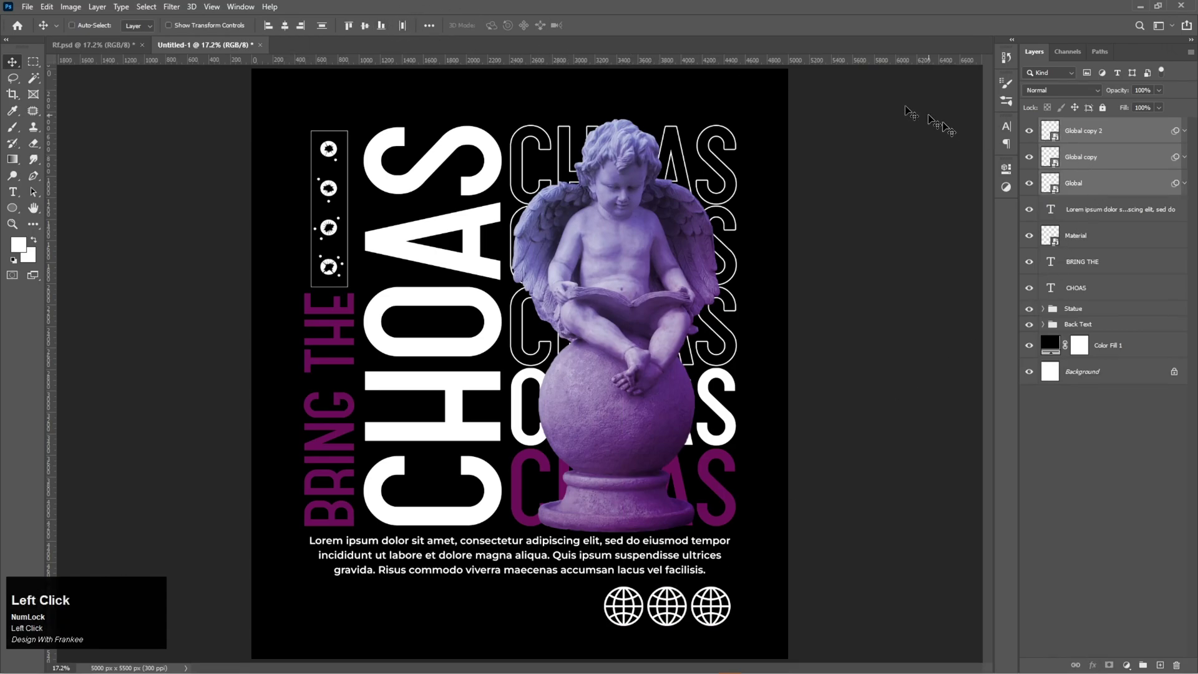
Group the three globe layers and name the group Global.
key("ctrl+g")
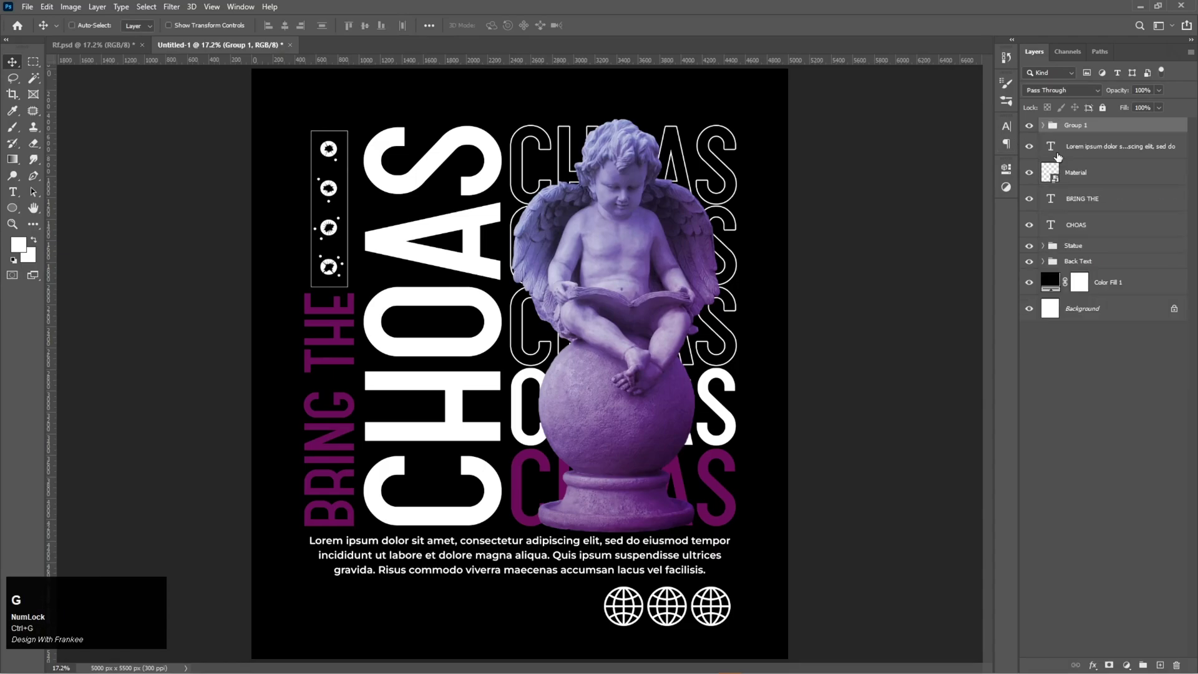
double_click(1073, 125)
type("Global")
key("Return")
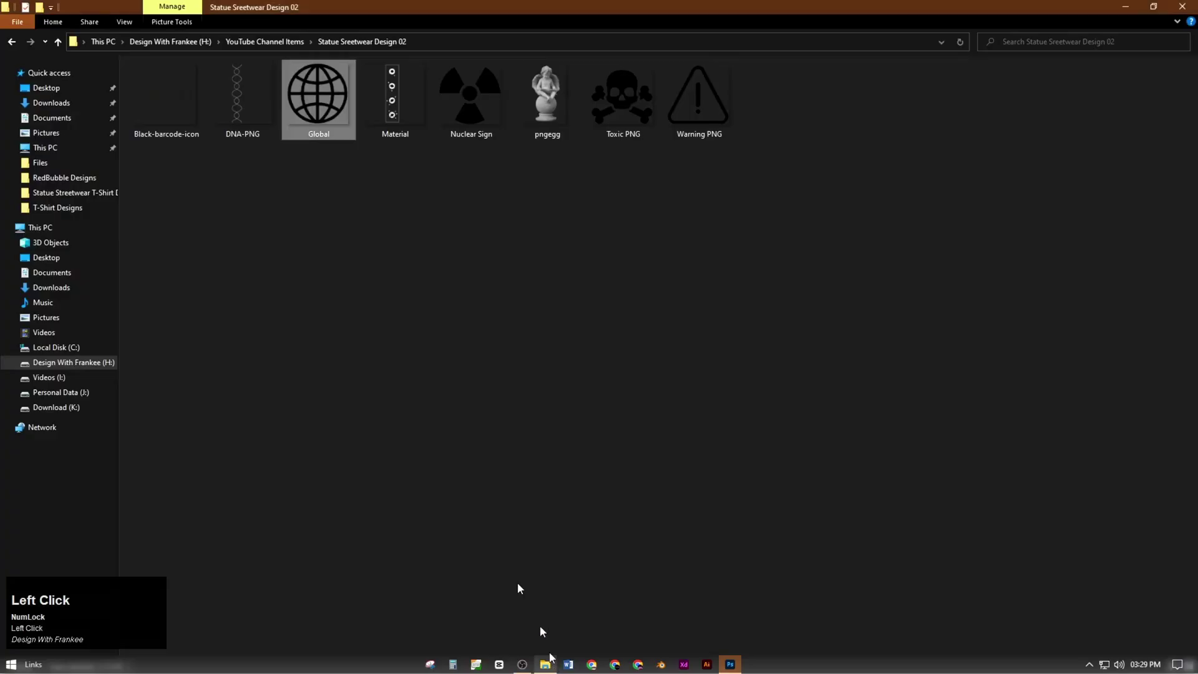
Place Black-barcode-icon from the design folder into the poster at about 53% scale and invert it to white.
left_click(556, 667)
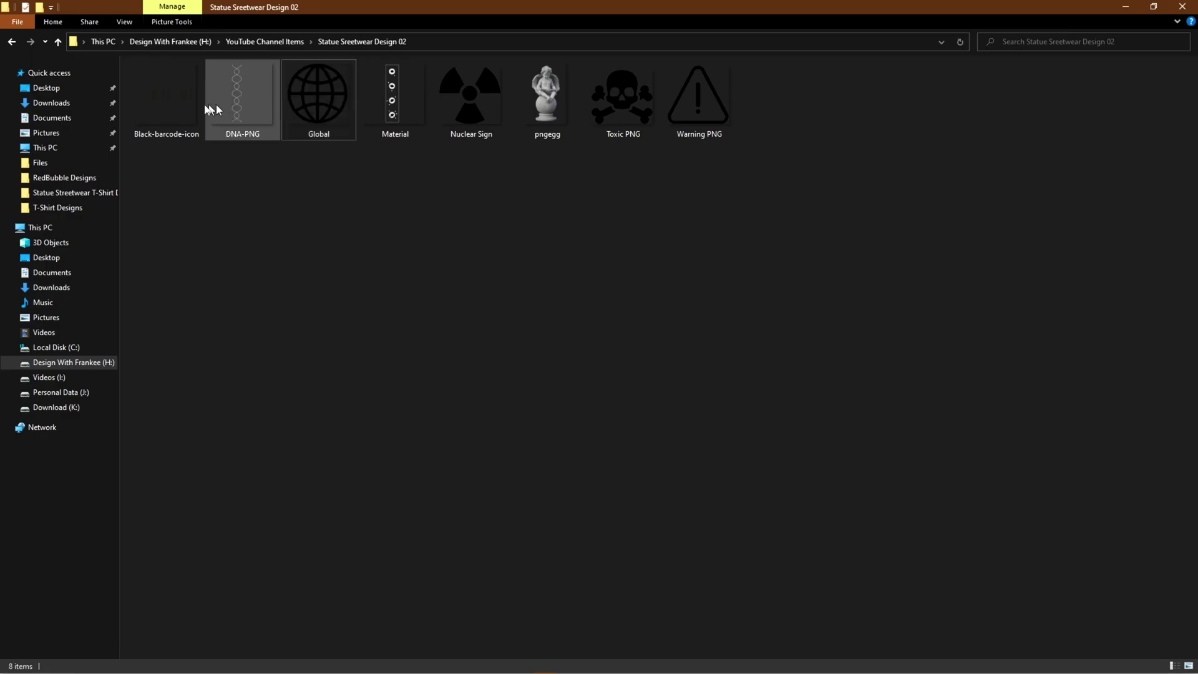
left_click_drag(168, 100, 520, 362)
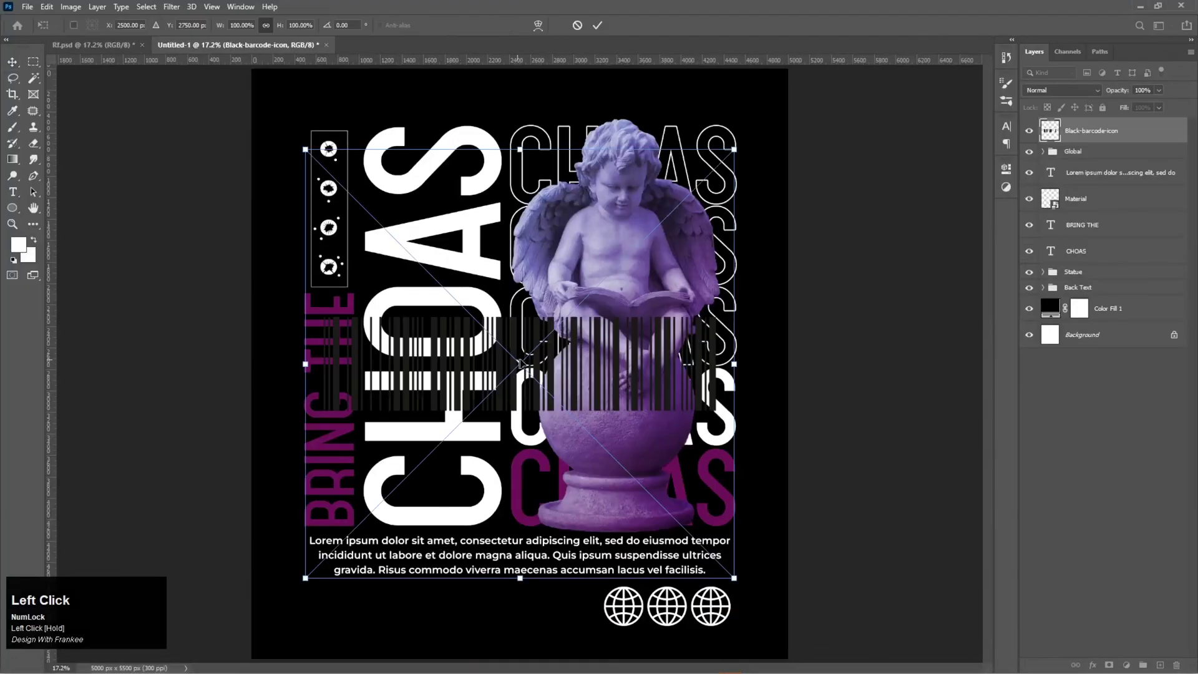
left_click_drag(522, 578, 521, 476)
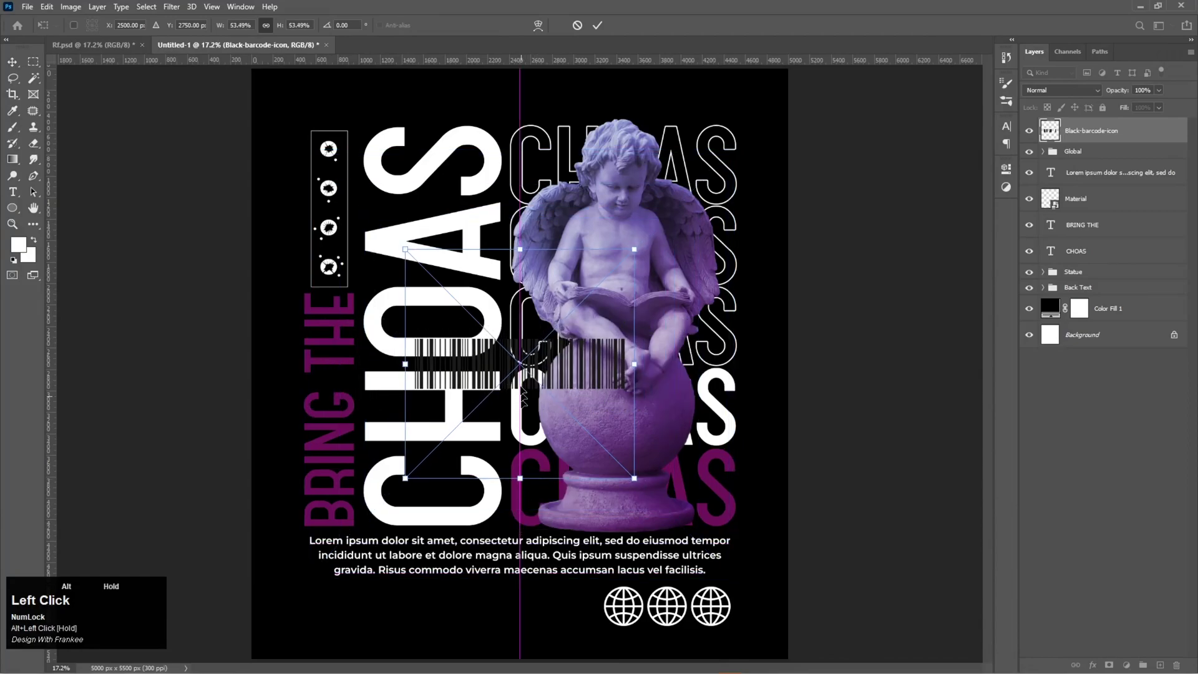
double_click(523, 374)
key("ctrl+i")
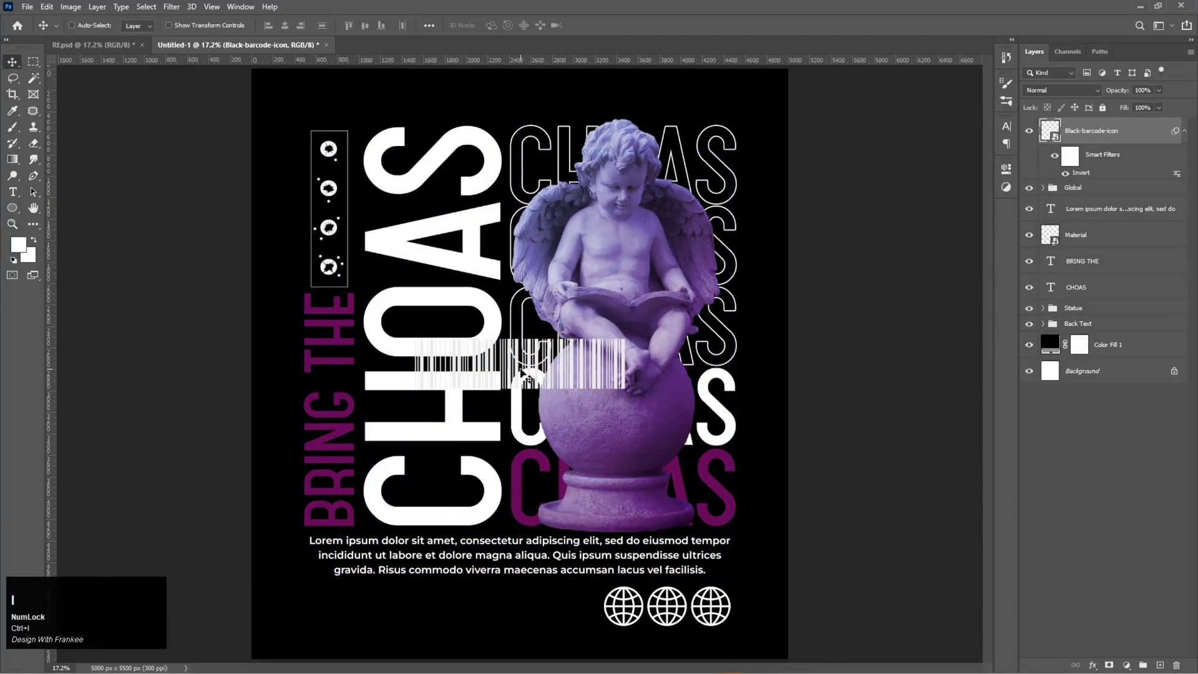
Scale the barcode to about 36% and move it below the paragraph, near the paragraph's left edge.
key("ctrl+t")
key("Return")
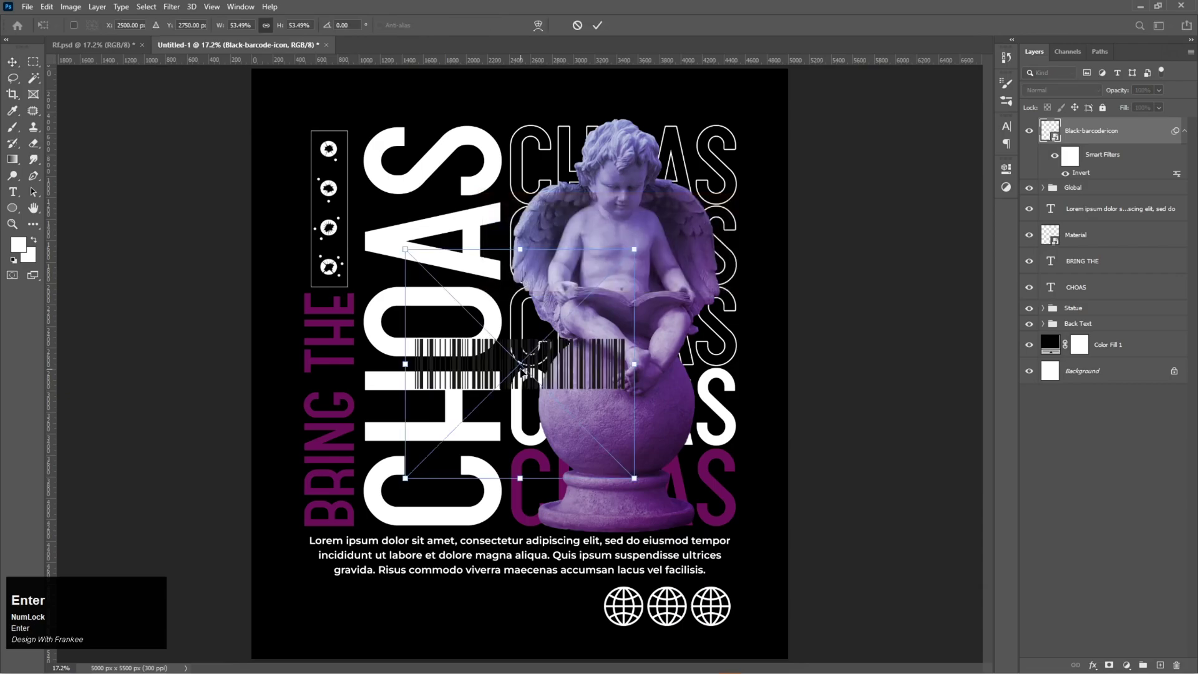
left_click_drag(522, 373, 403, 608)
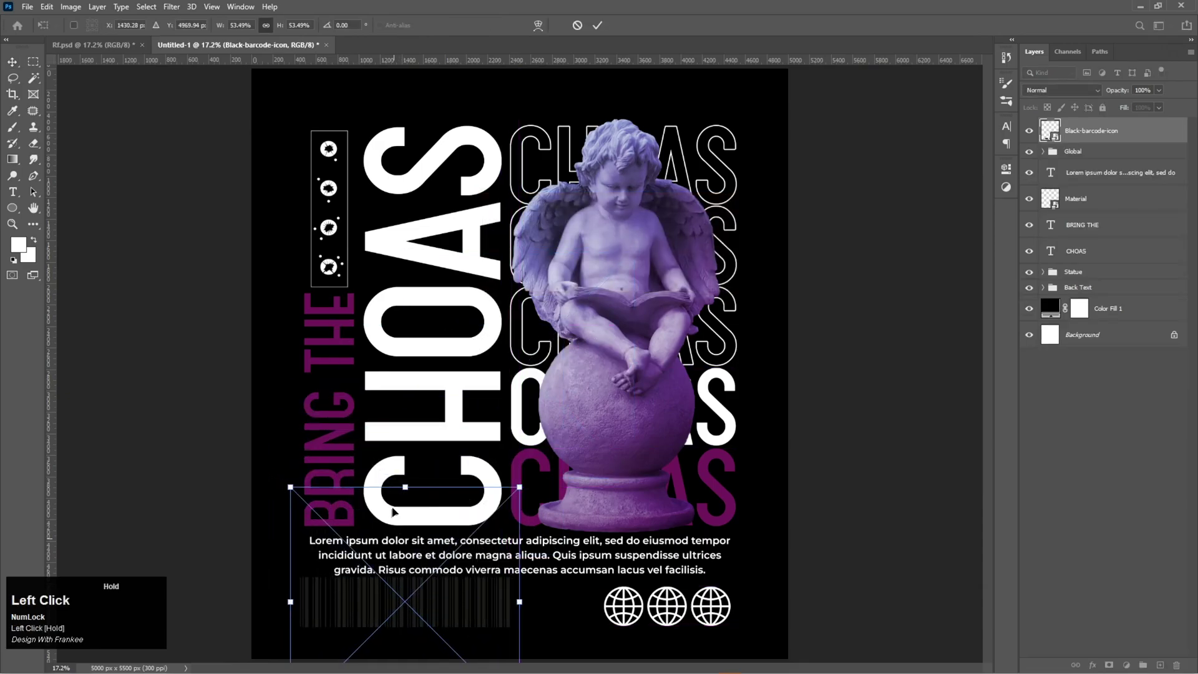
left_click_drag(406, 489, 395, 526)
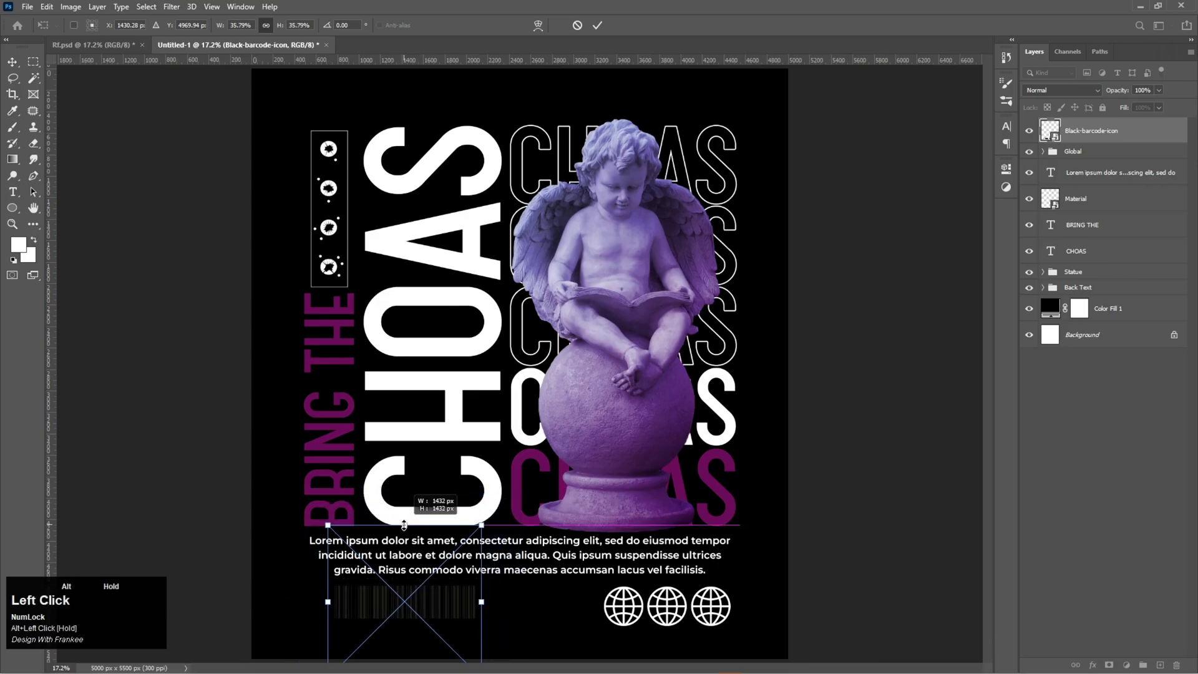
left_click_drag(390, 614, 355, 609)
key("Return")
key("ctrl+i")
Fine-tune the barcode's height so its top edge lines up with the globe row, and collapse its smart filter list.
key("ctrl+t")
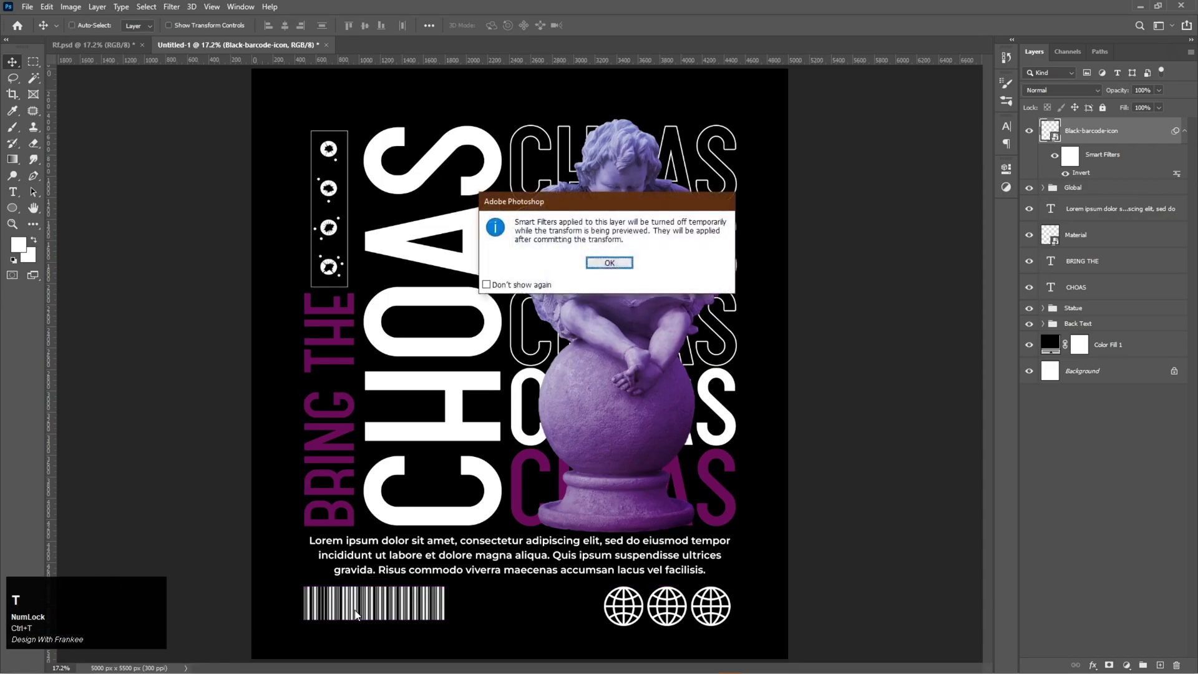
key("Return")
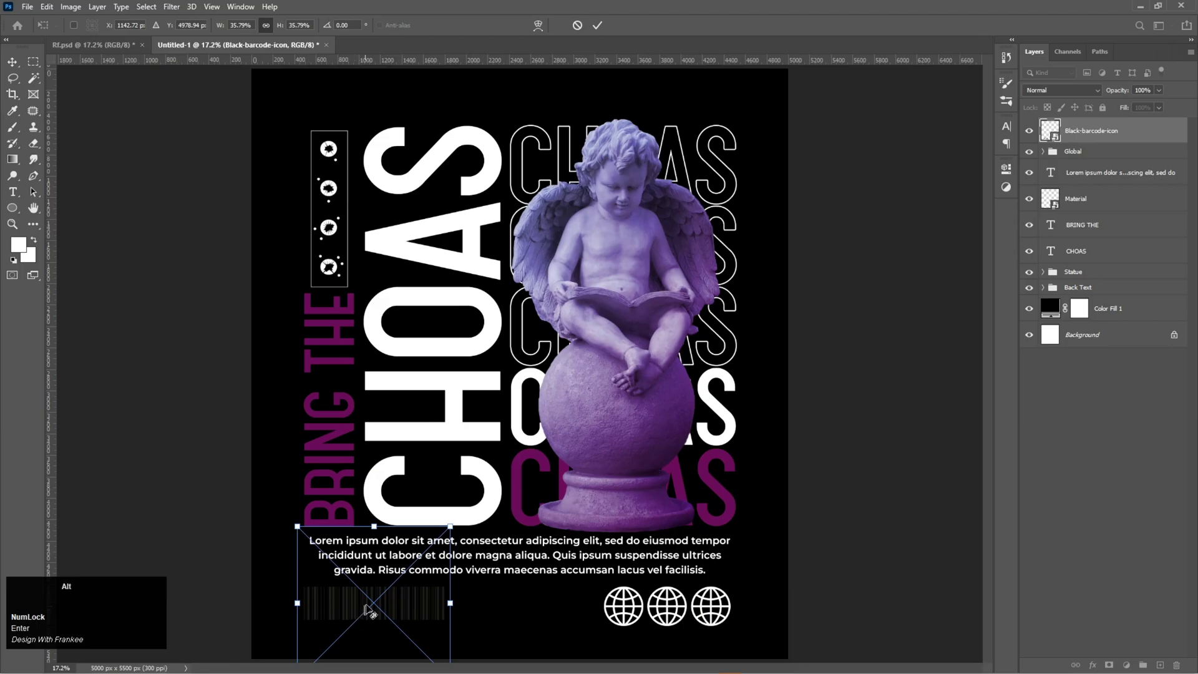
scroll(370, 603, "down", 1)
left_click(410, 601)
left_click_drag(410, 601, 410, 596)
double_click(412, 554)
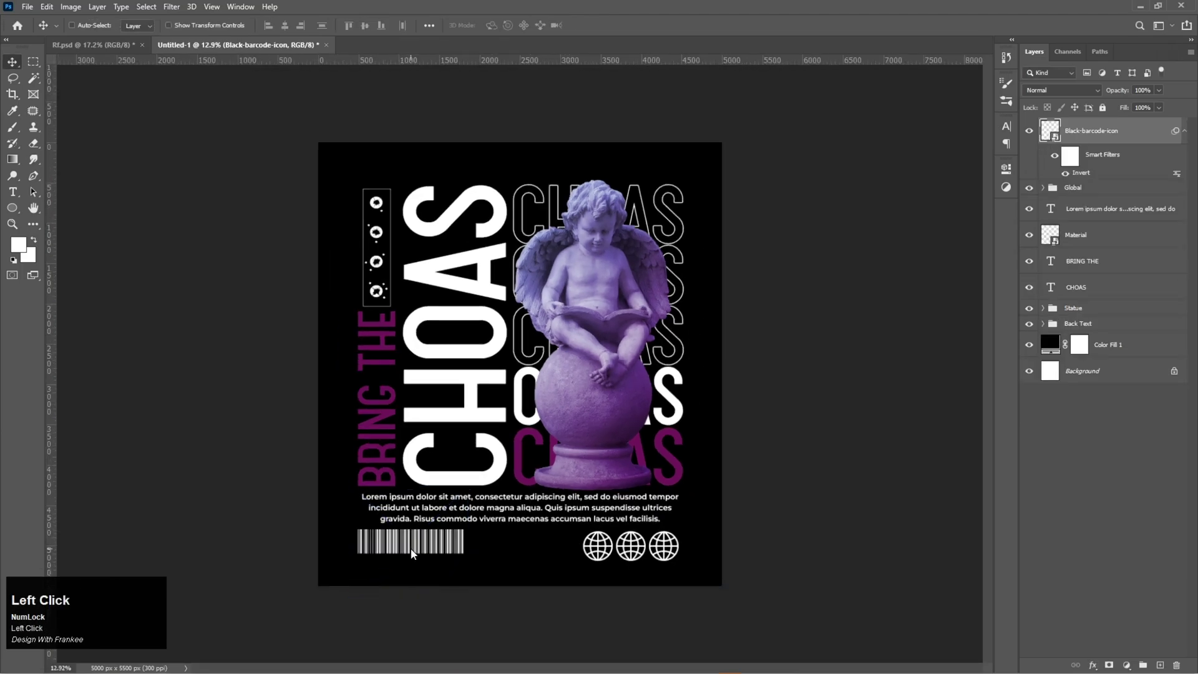
key("ctrl+0")
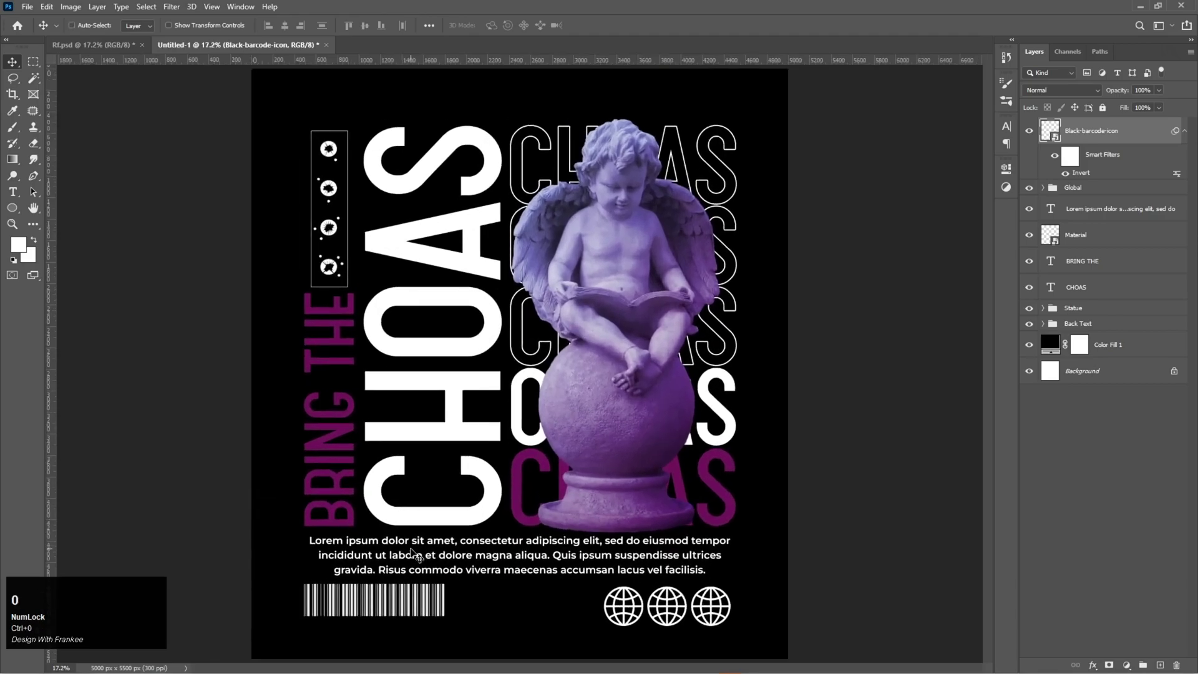
mouse_move(402, 606)
left_mouse_down()
mouse_move(403, 643)
mouse_move(402, 603)
left_mouse_up()
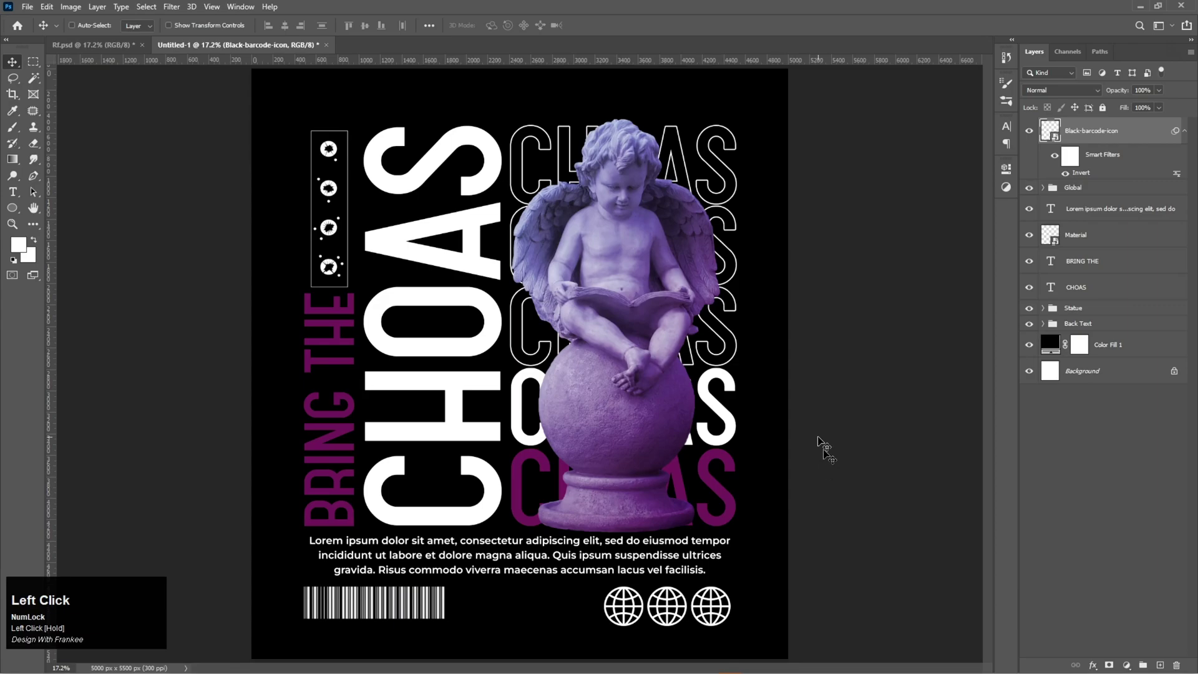
left_click(1184, 131)
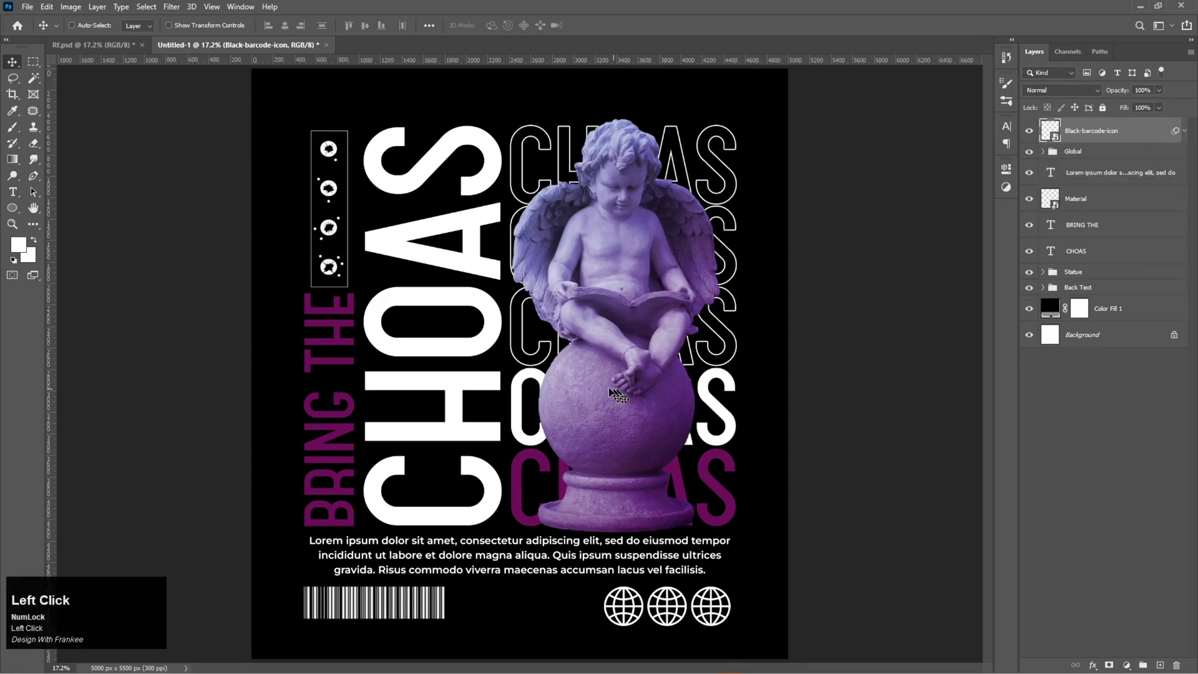
Place Warning PNG from the design folder at a reduced size between the barcode and the globes, and invert it to white.
left_click(557, 666)
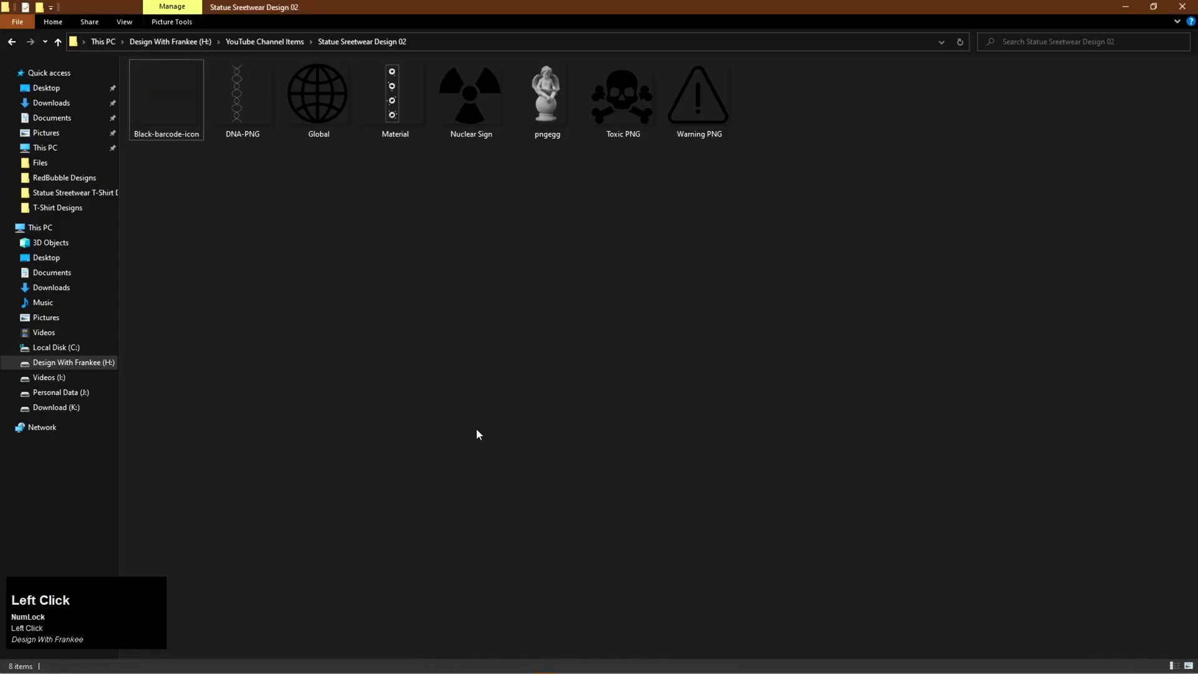
left_click_drag(699, 100, 546, 581)
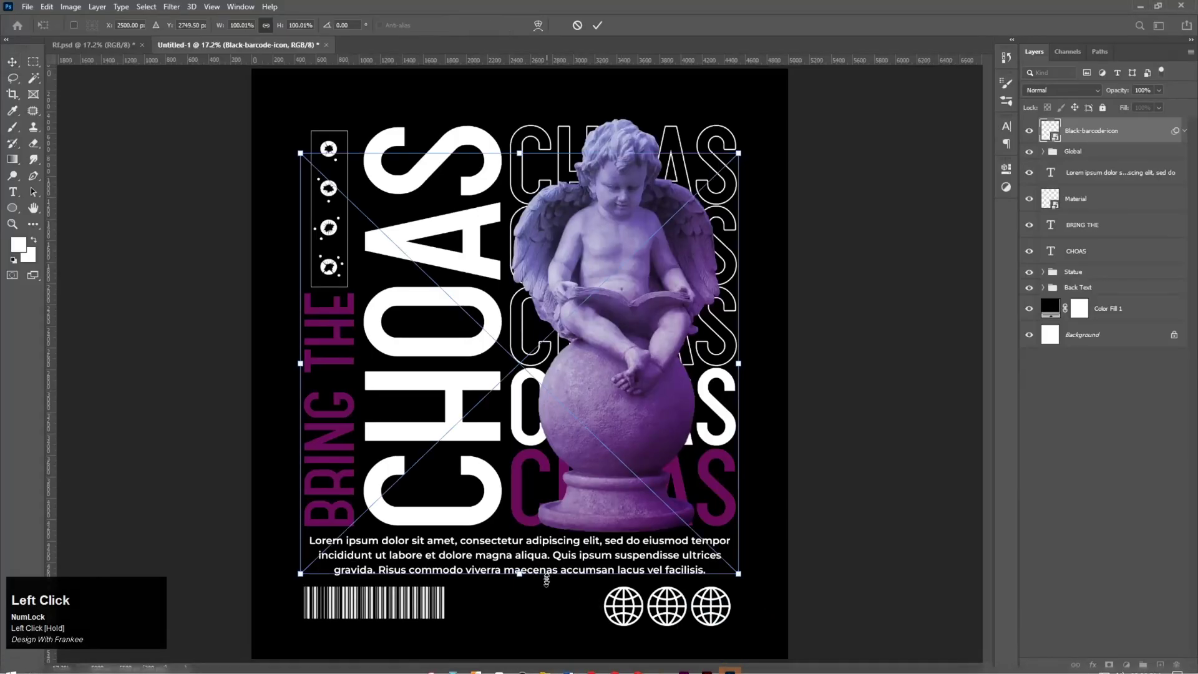
left_click_drag(737, 366, 554, 594, "alt")
double_click(558, 580)
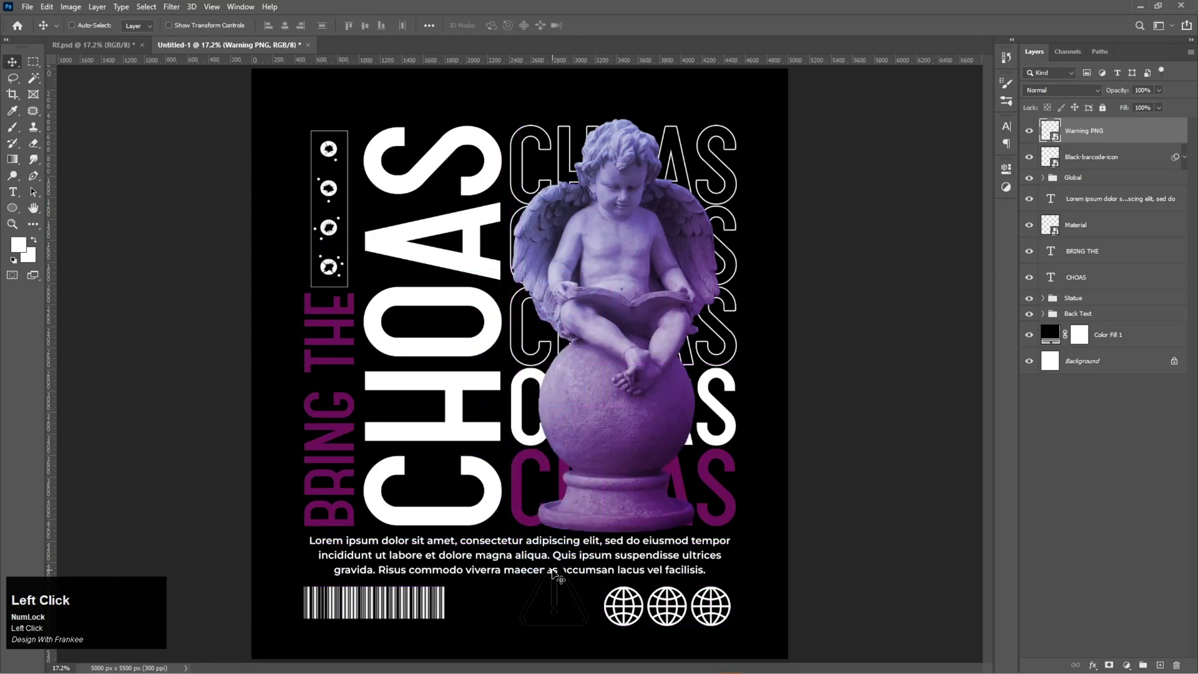
key("ctrl")
key("i")
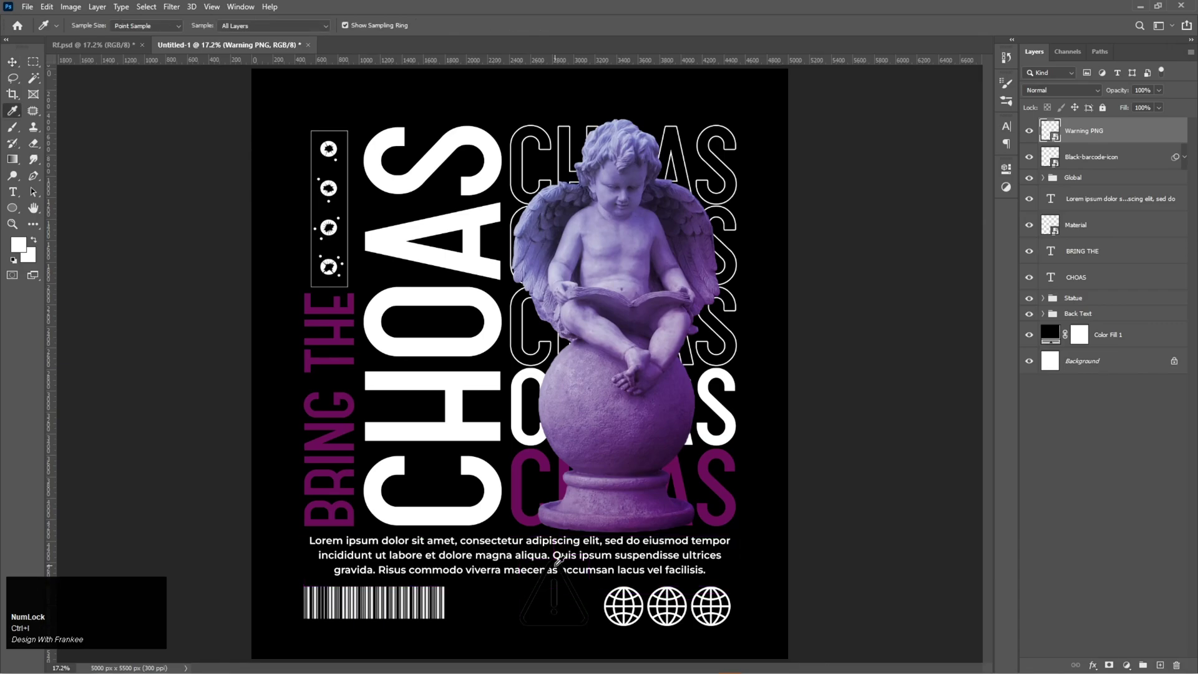
key("v")
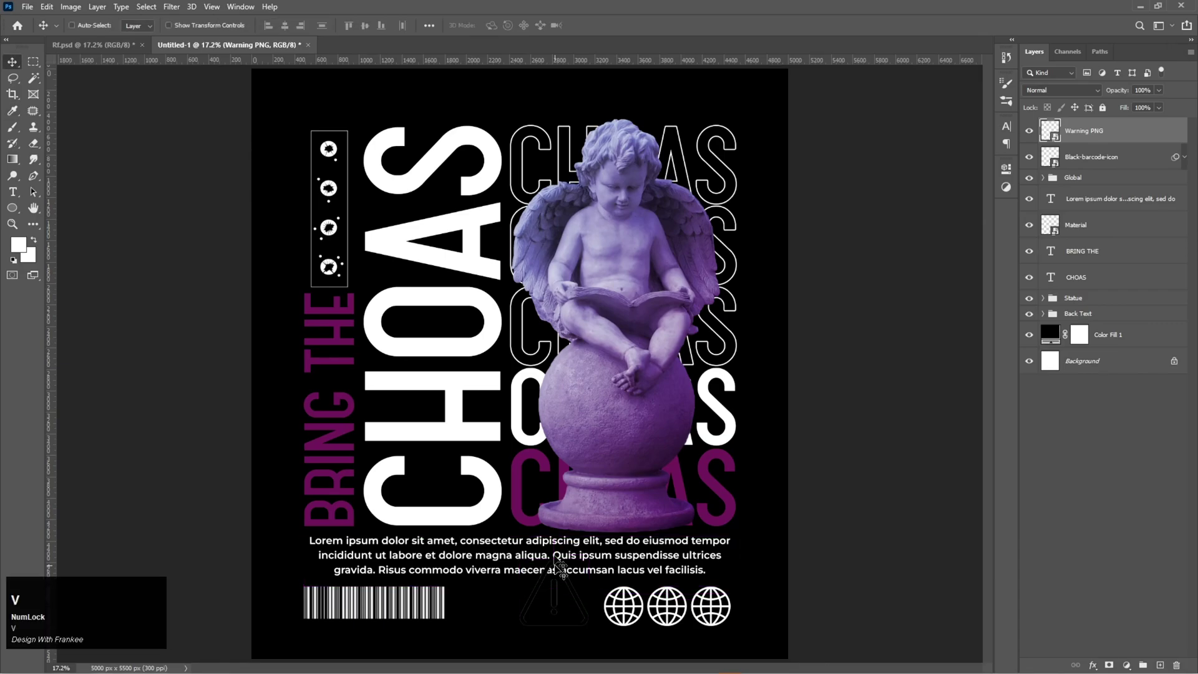
key("ctrl+i")
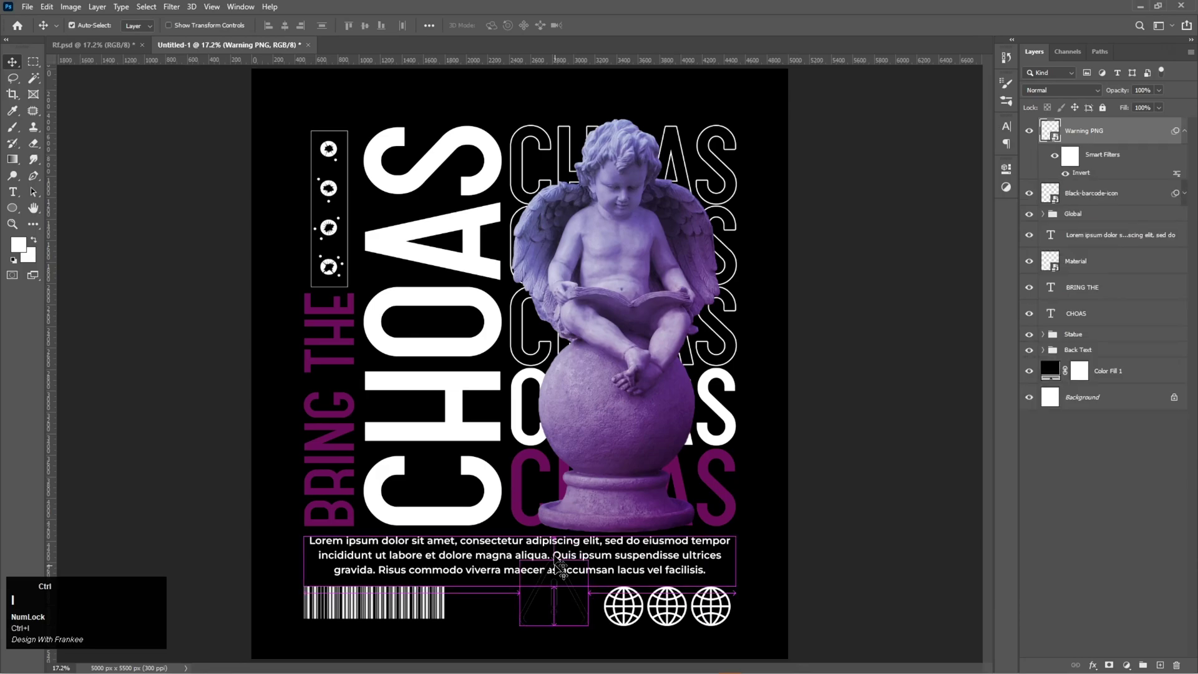
Scale the warning triangle to about 9.4% so it matches the globes' height, and collapse its smart filter list.
key("ctrl+t")
key("Return")
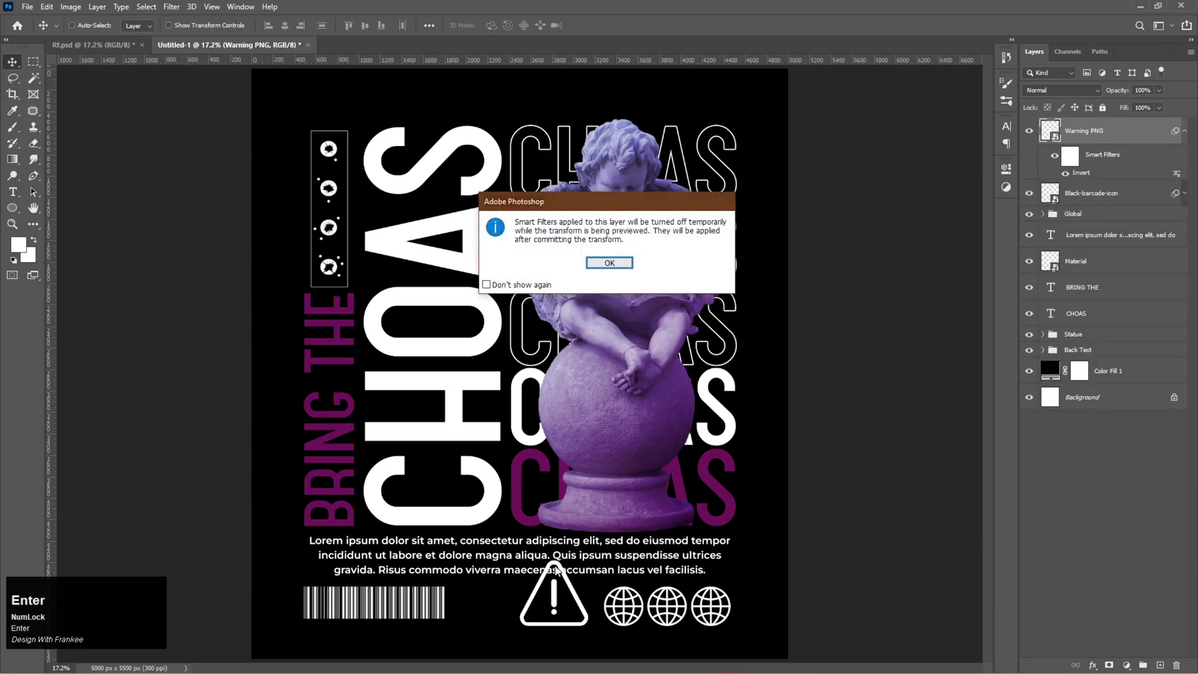
left_click_drag(559, 562, 558, 587)
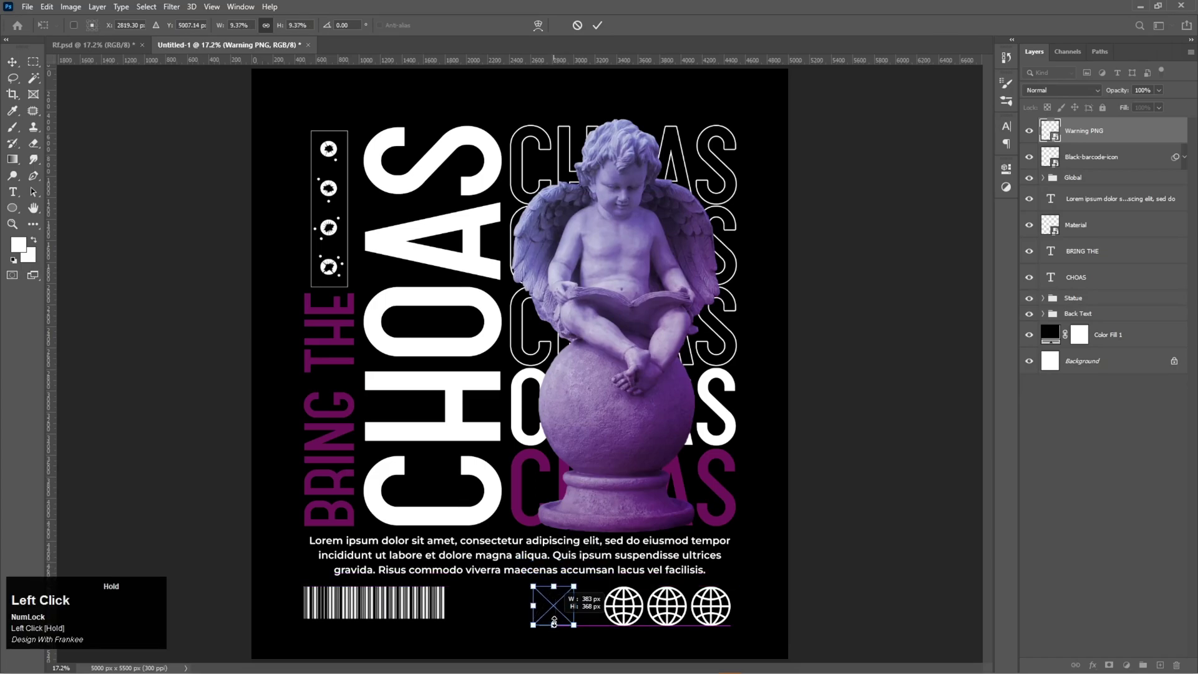
key("Return")
key("ctrl+i")
left_click_drag(558, 613, 560, 609)
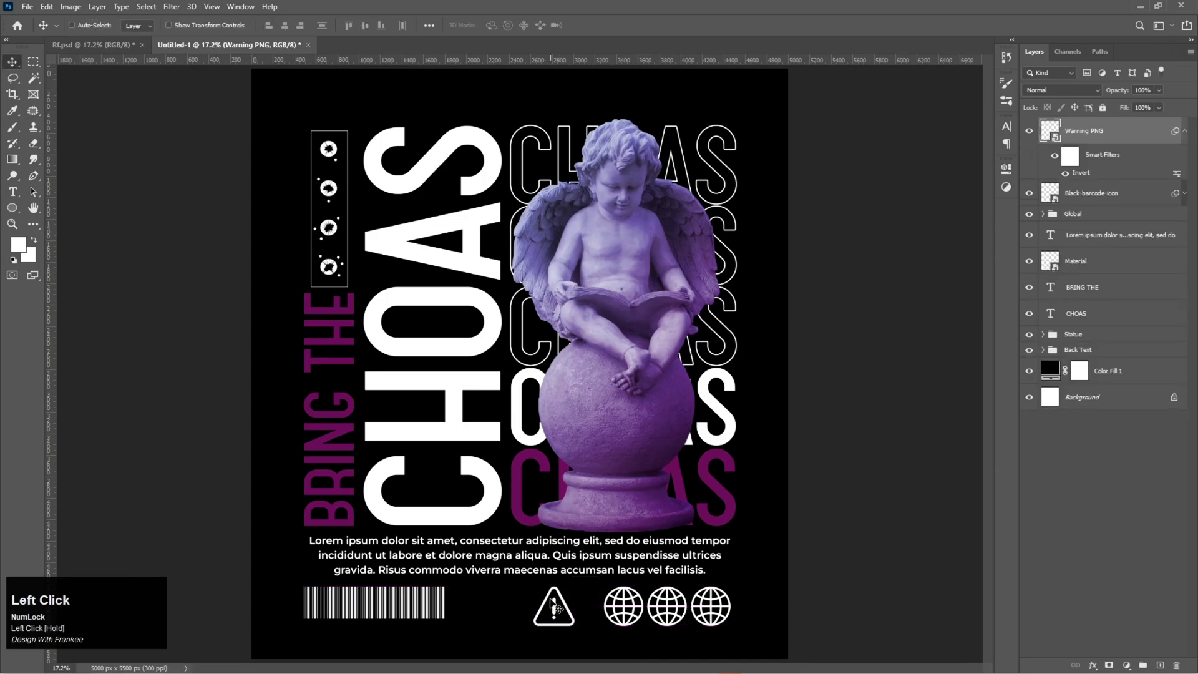
left_click(1184, 131)
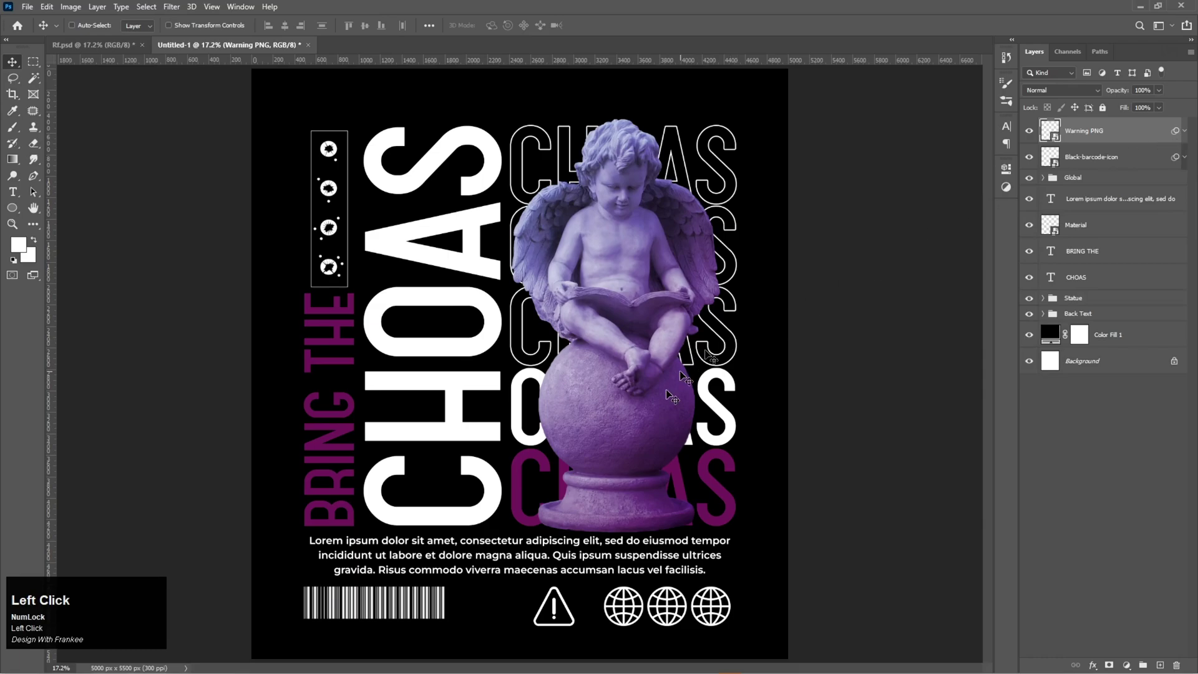
Place Toxic PNG from the design folder into the poster and invert its colours.
mouse_move(554, 666)
left_click(547, 666)
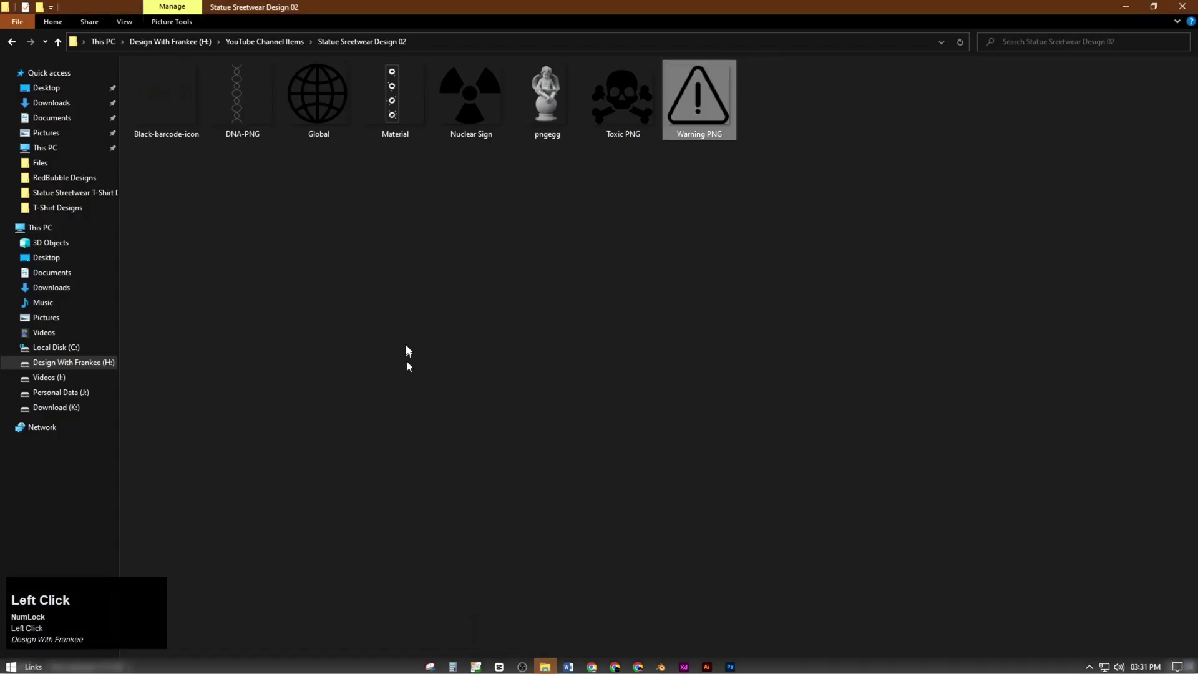
left_click_drag(617, 116, 545, 387)
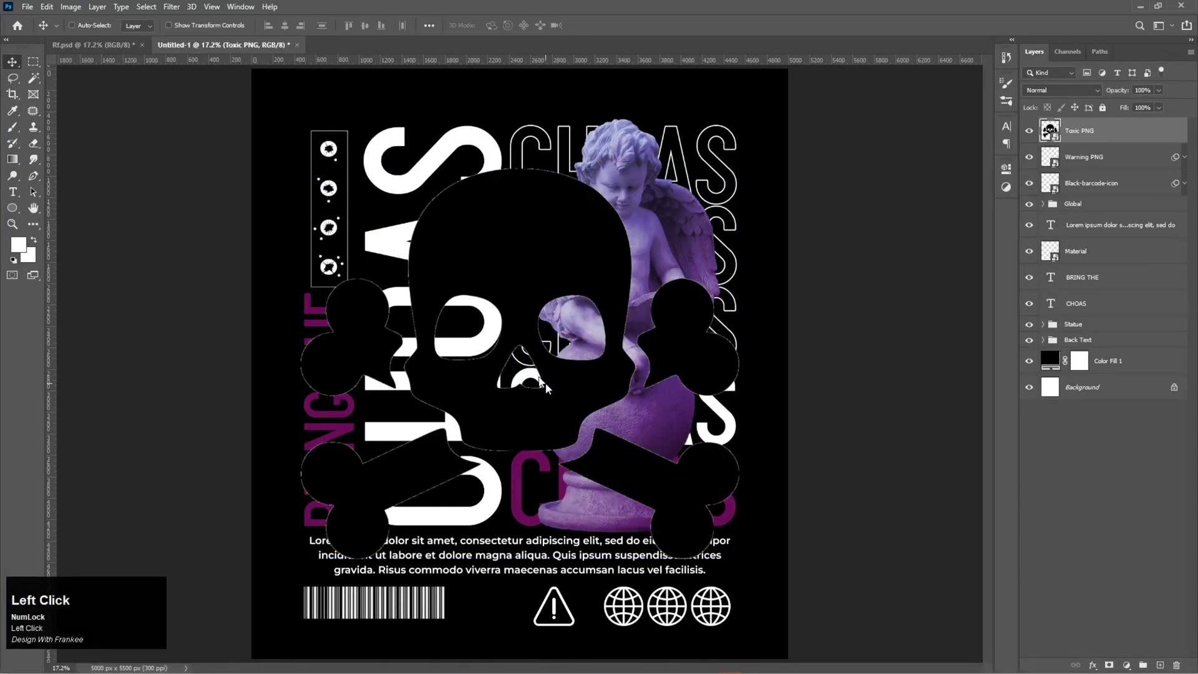
key("ctrl+i")
Scale the skull icon to about 10% and position it directly left of the warning triangle.
key("ctrl+t")
key("Return")
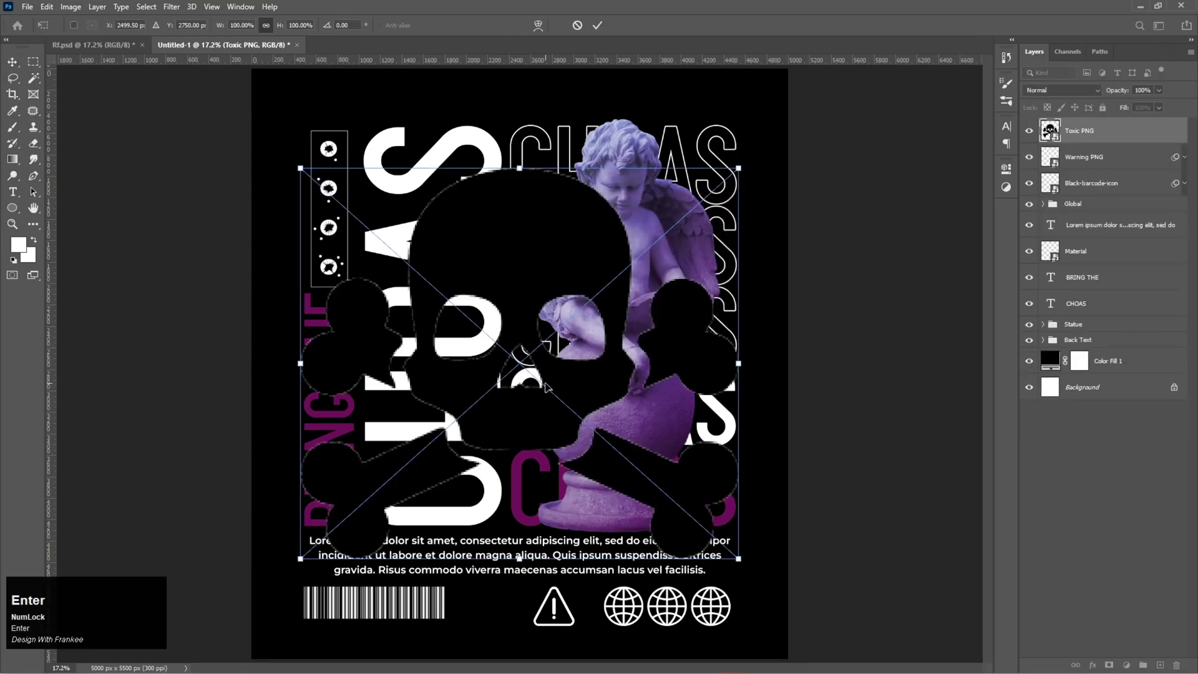
left_click_drag(517, 170, 502, 587)
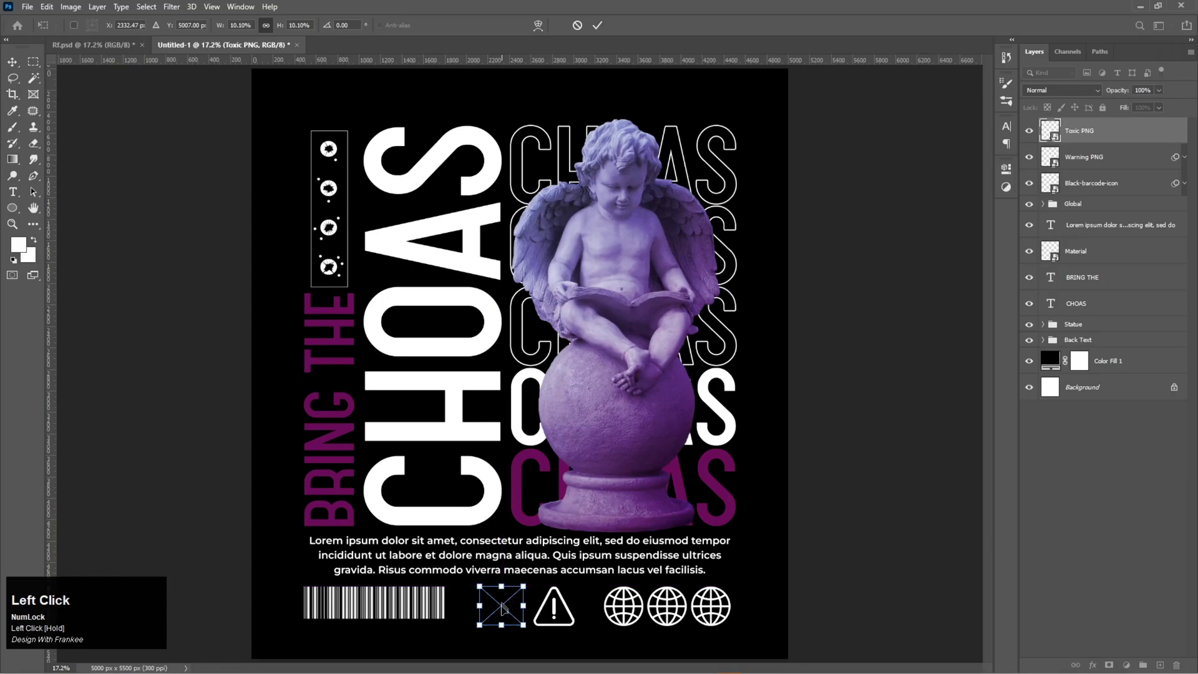
key("Return")
key("ctrl+i")
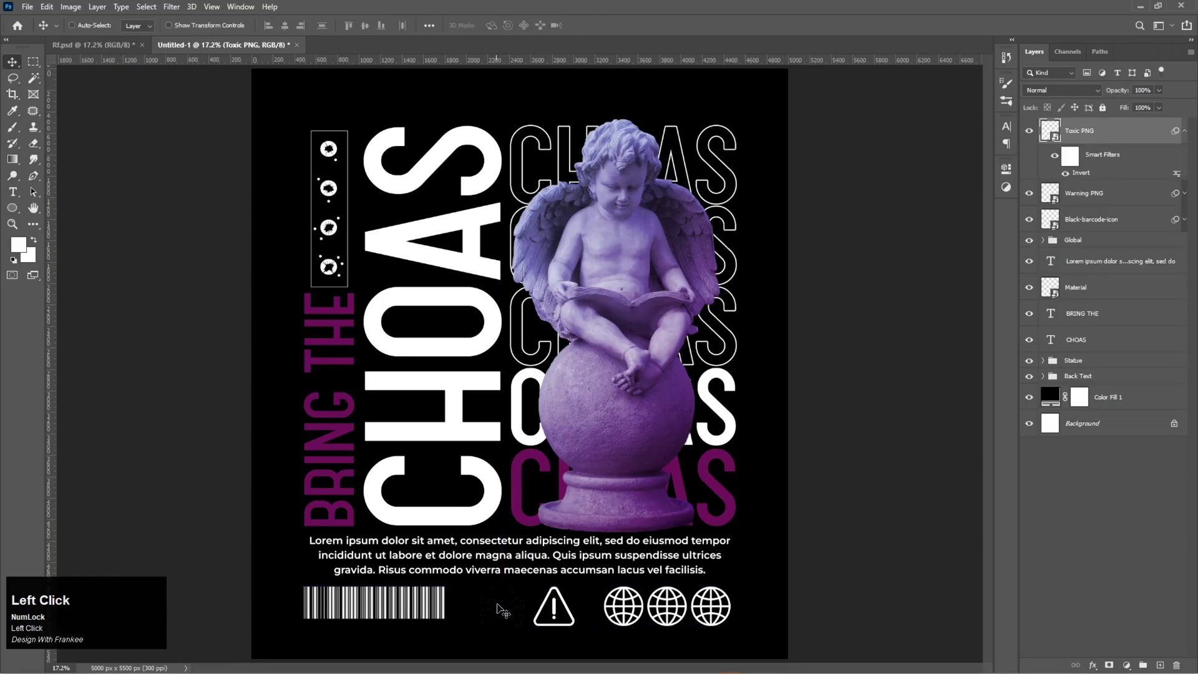
left_click_drag(509, 617, 506, 613)
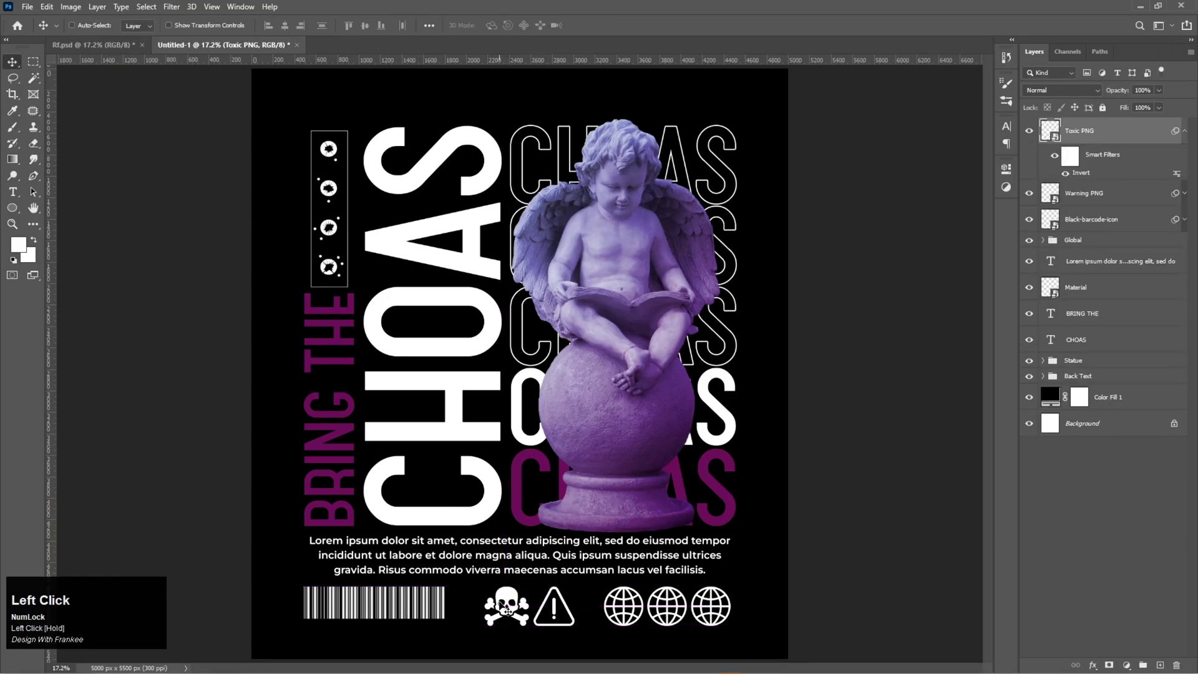
Place Nuclear Sign from the design folder into the poster and invert its colours.
left_click(545, 665)
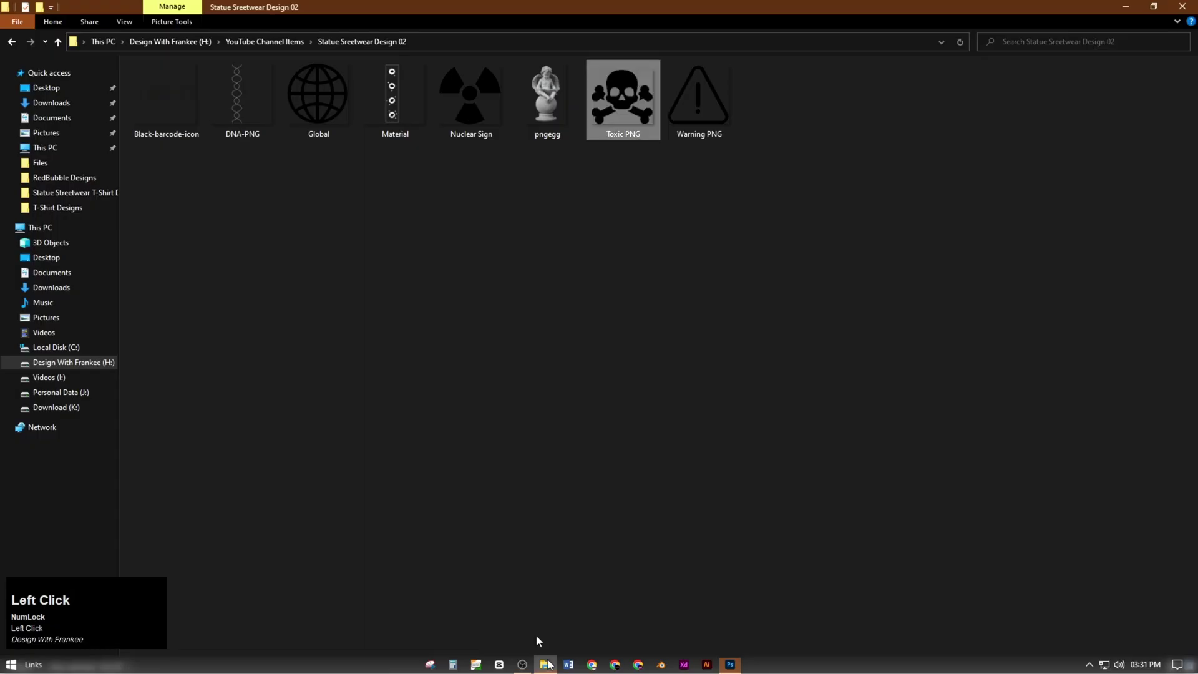
left_click_drag(470, 96, 561, 415)
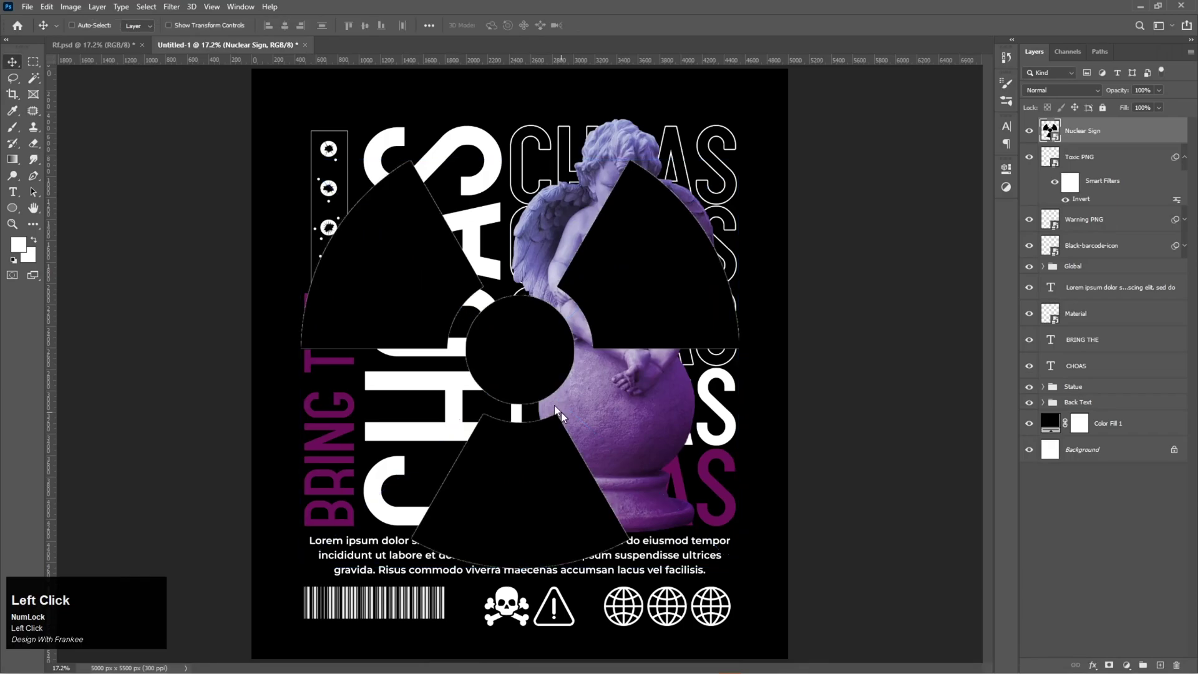
key("ctrl+i")
Shrink the nuclear sign to the skull's height and position it between the barcode and the skull.
key("ctrl+t")
key("Return")
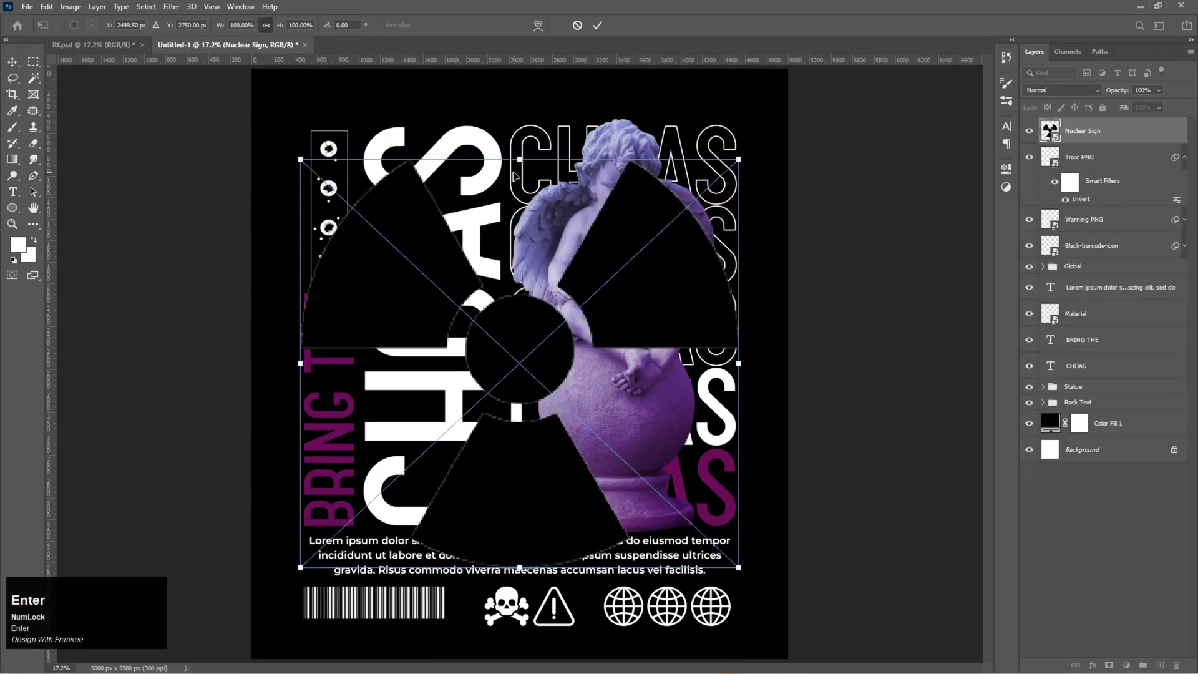
left_click_drag(519, 160, 463, 622)
key("Return")
key("ctrl+i")
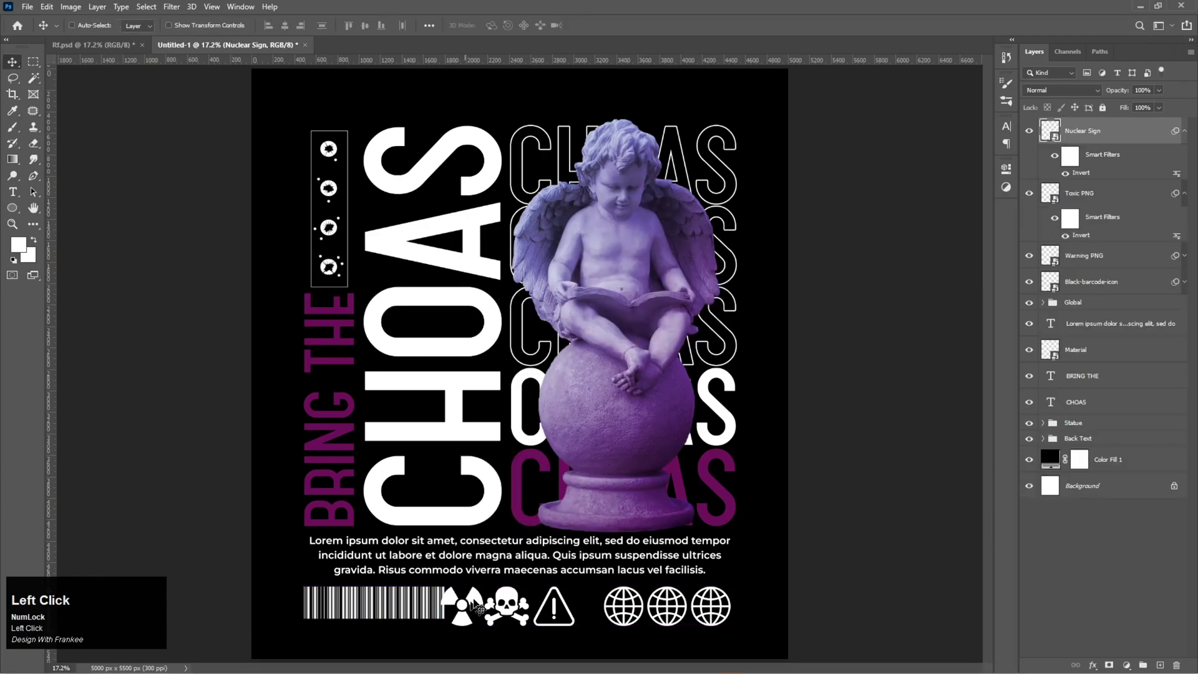
Collapse the sign layers' smart filter lists and move the nuclear, skull and warning icons together slightly right, clear of the barcode.
left_click(1185, 131)
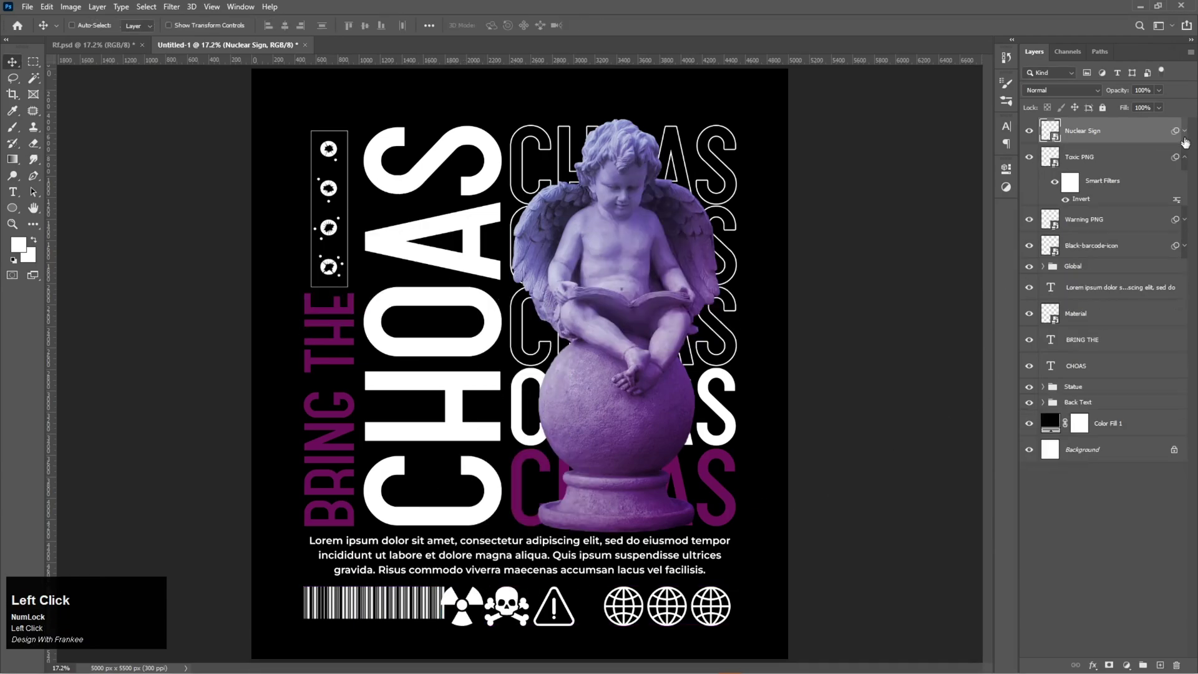
left_click(1185, 158)
left_click(1140, 185, "shift")
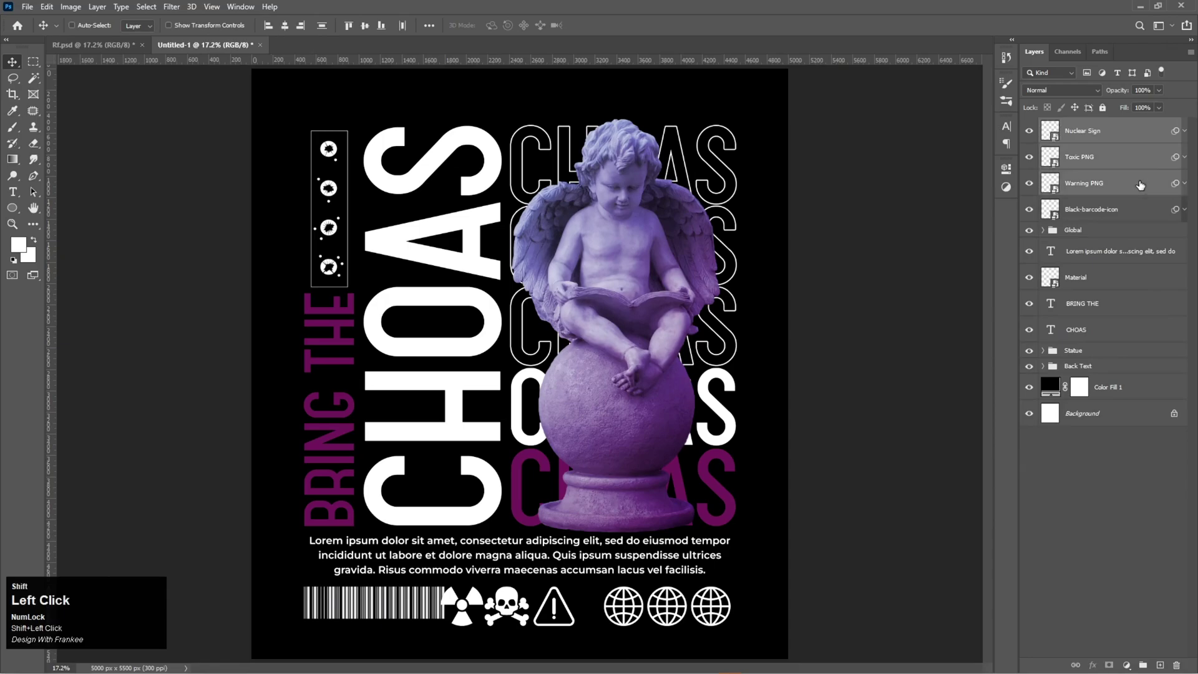
left_click_drag(501, 616, 514, 613)
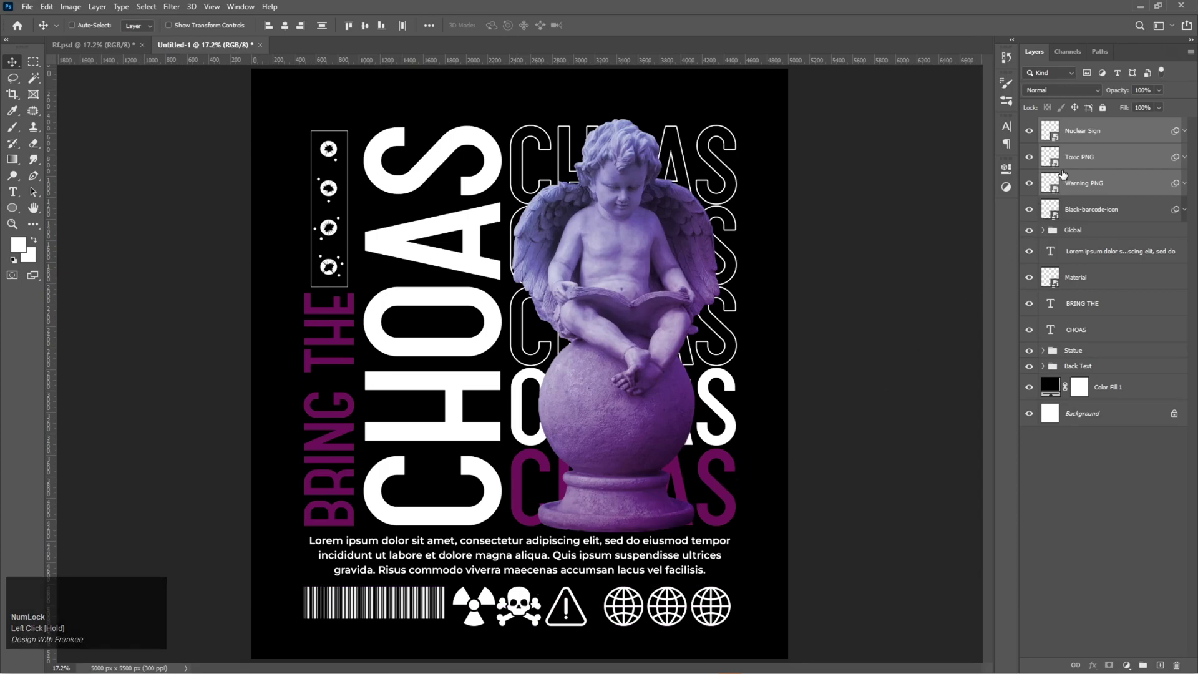
Group the three sign layers and name the group Signs.
key("ctrl+g")
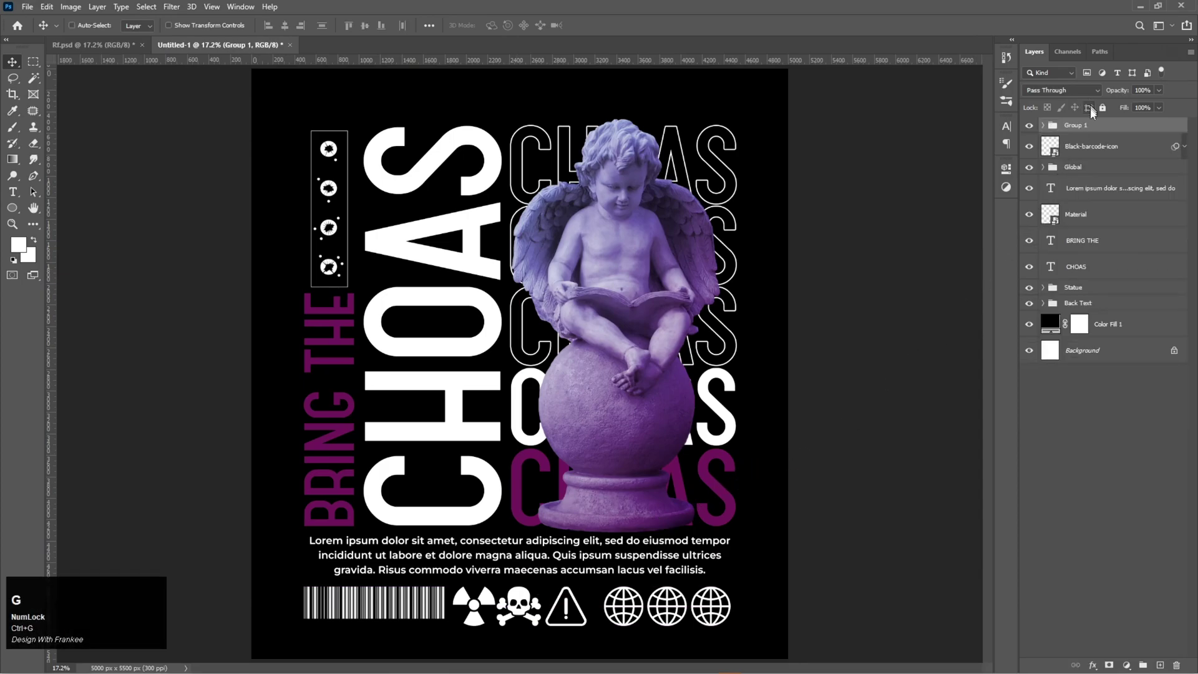
left_click(1084, 126)
type("Signs")
key("Return")
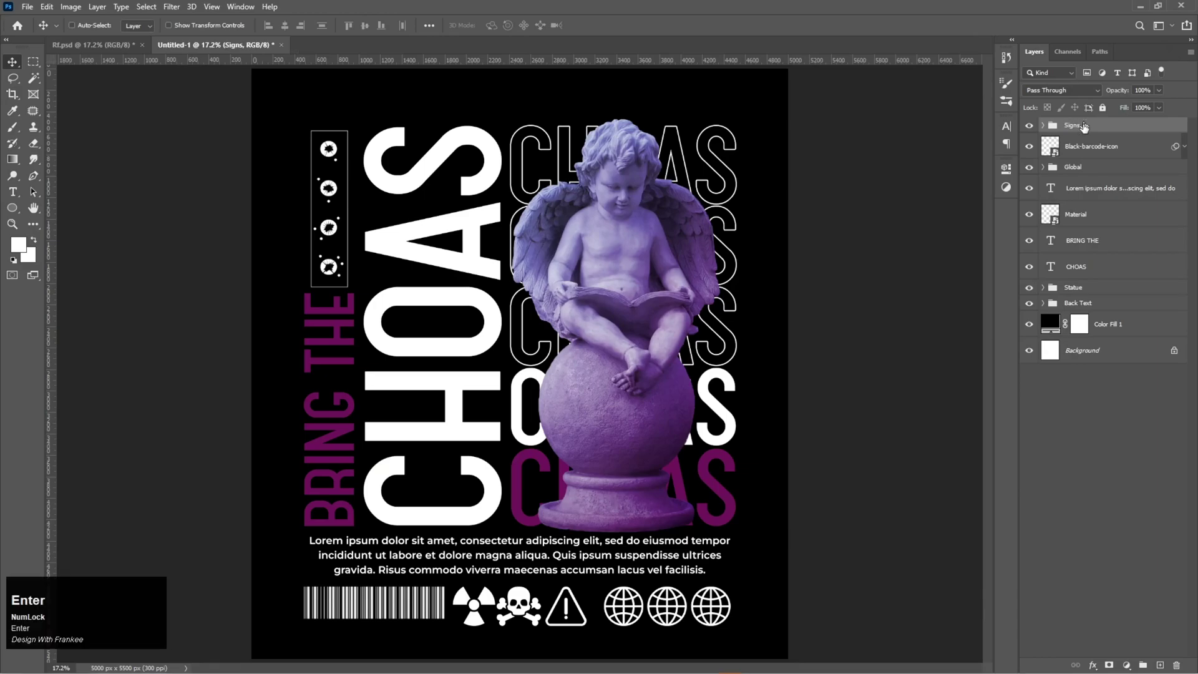
Align the bottom edges of the Signs group, barcode and Global group, distribute them horizontally and deselect the layers.
left_click(1093, 167, "ctrl")
left_click(1095, 155, "ctrl")
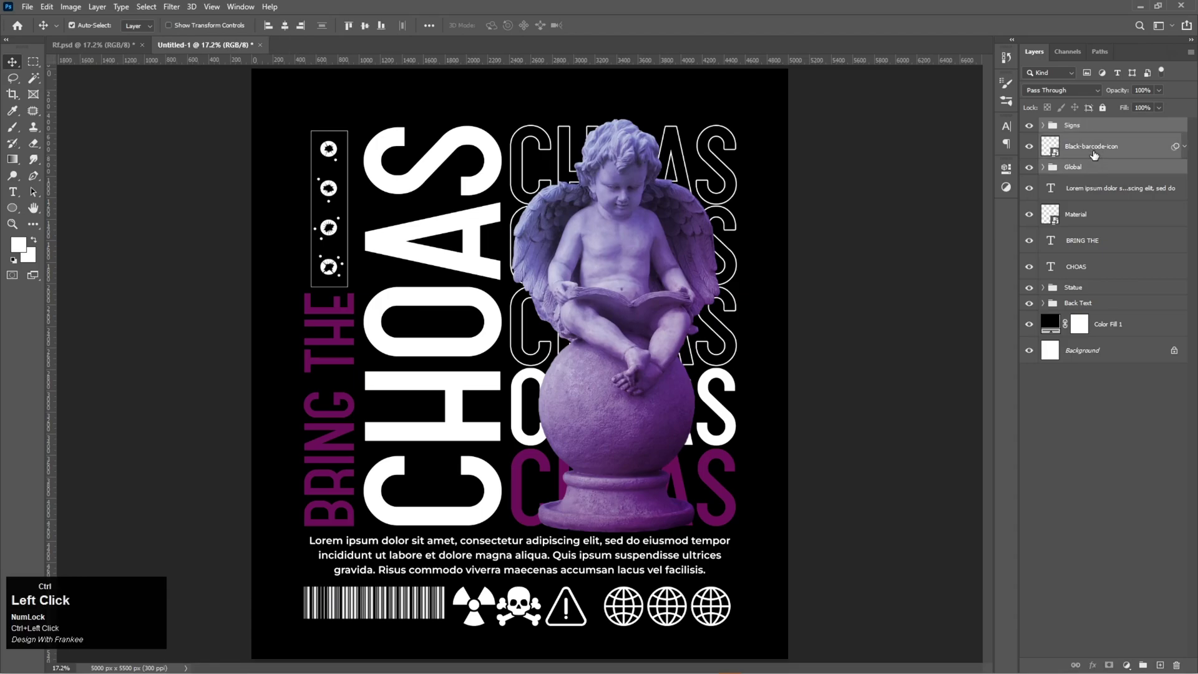
left_click(382, 26)
left_click(403, 27)
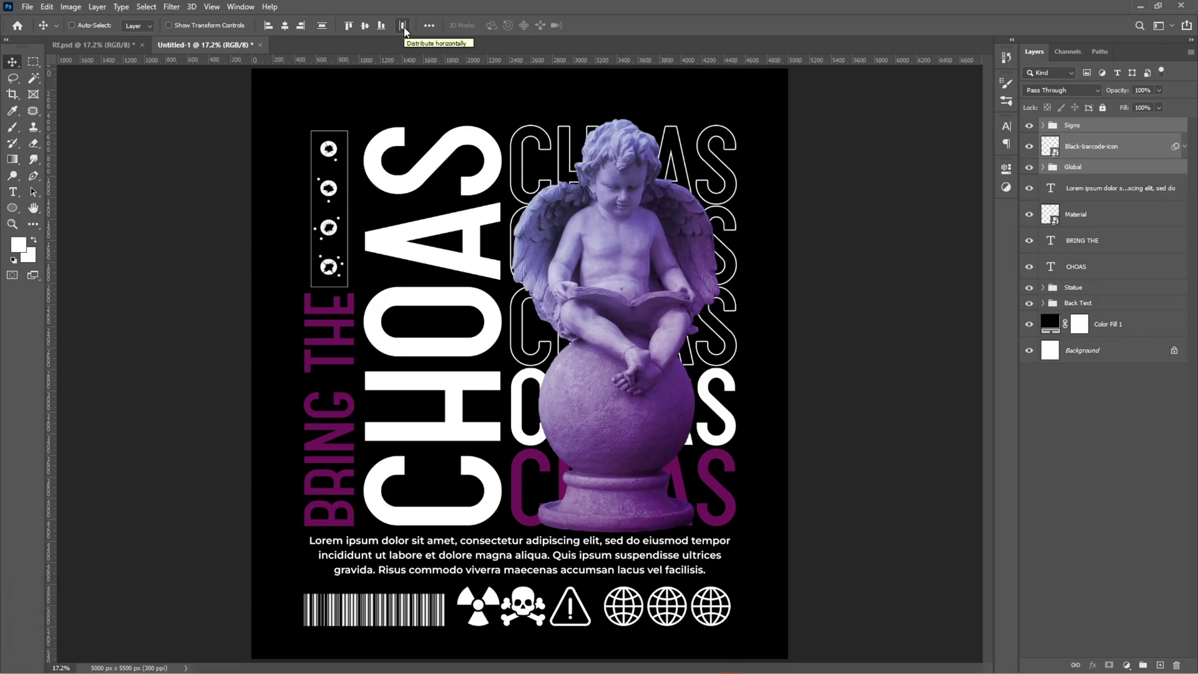
left_click_drag(465, 610, 489, 609)
left_click(1033, 520)
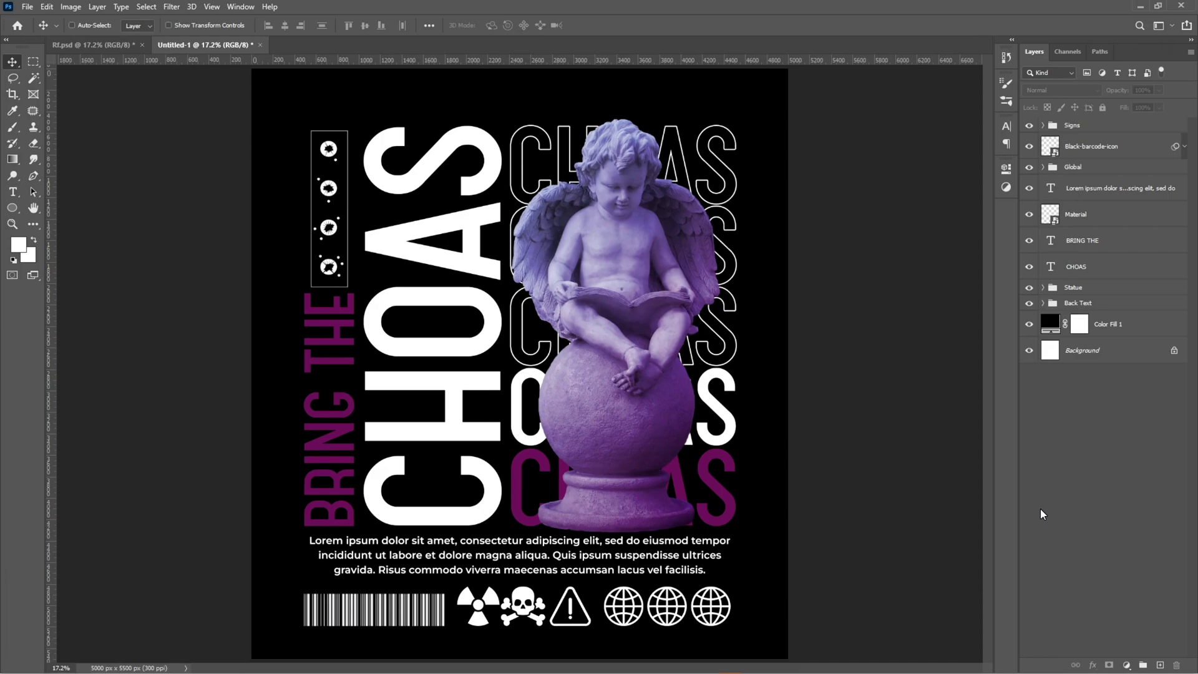
left_click(972, 423)
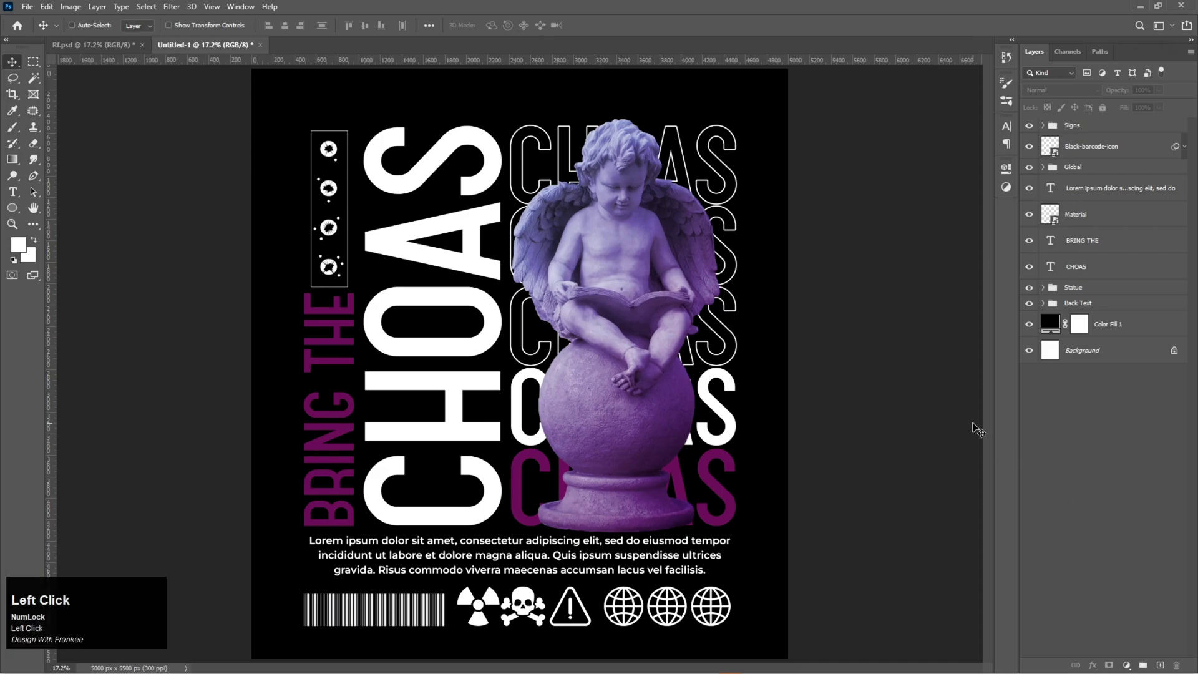
key("ctrl+0")
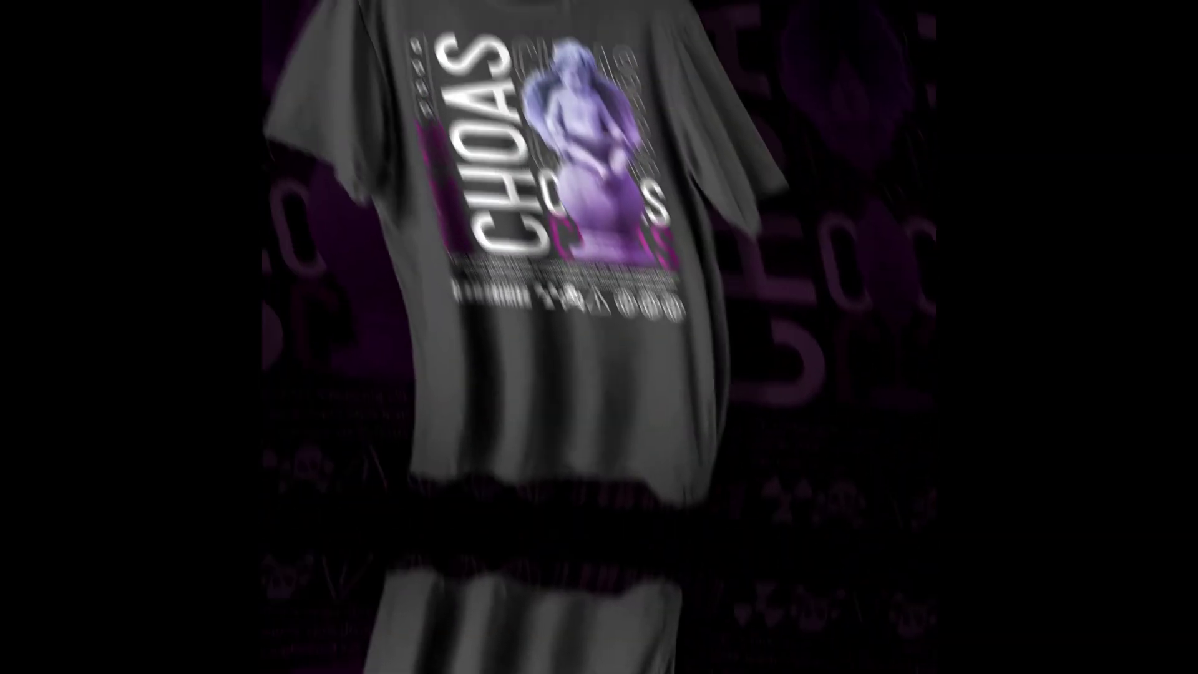